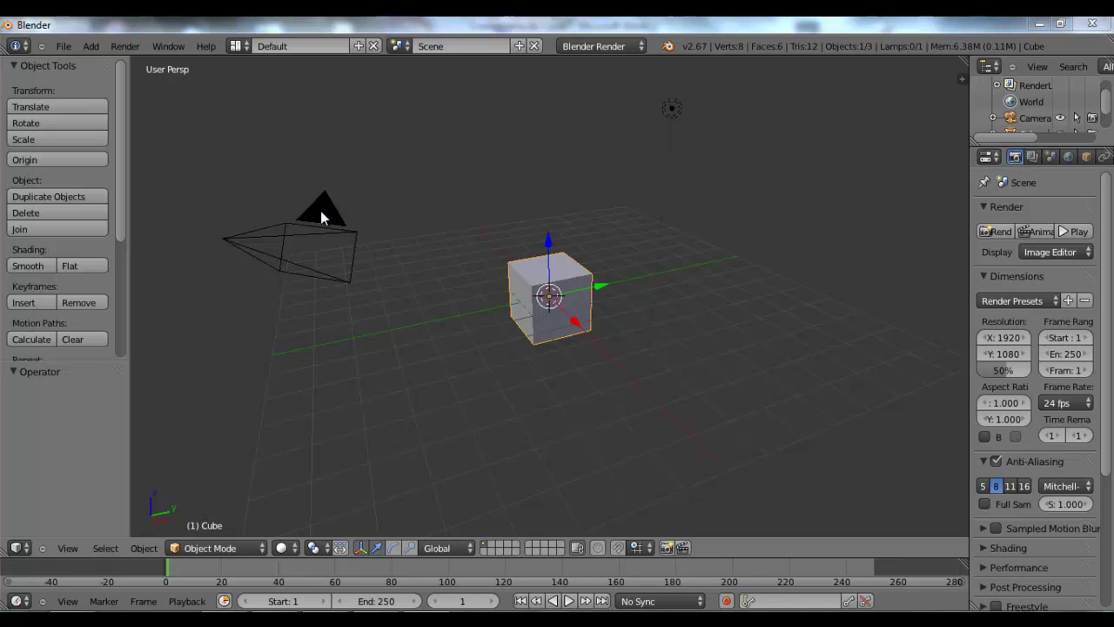
Step: Select the camera and the lamp in turn, and enlarge the Outliner in height and the side editors in width
right_click(321, 210)
right_click(672, 109)
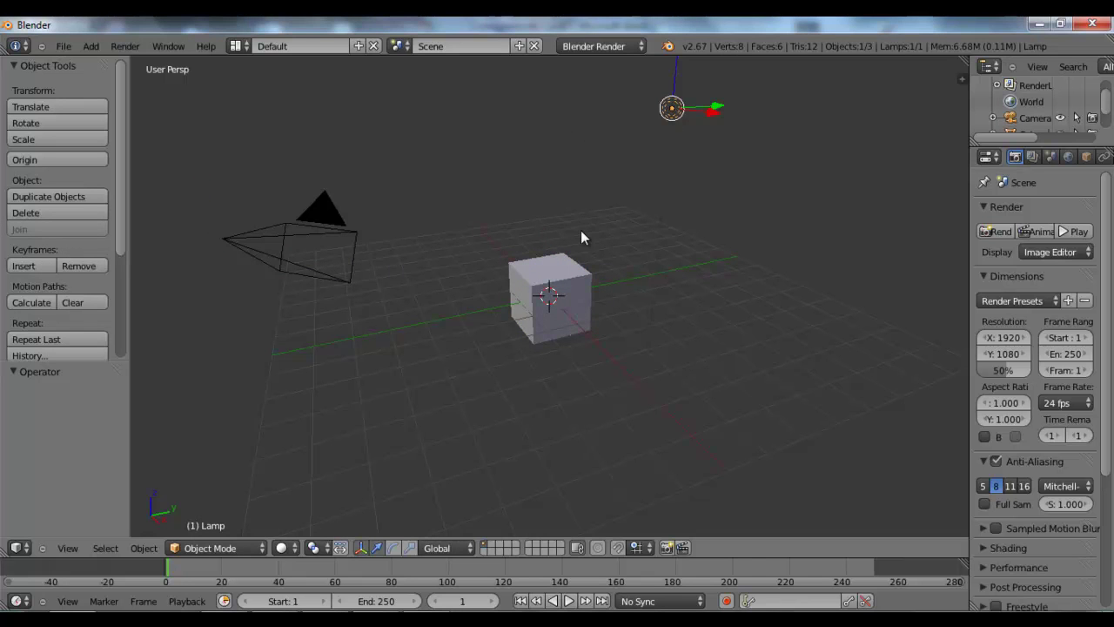
drag(1057, 143, 1053, 223)
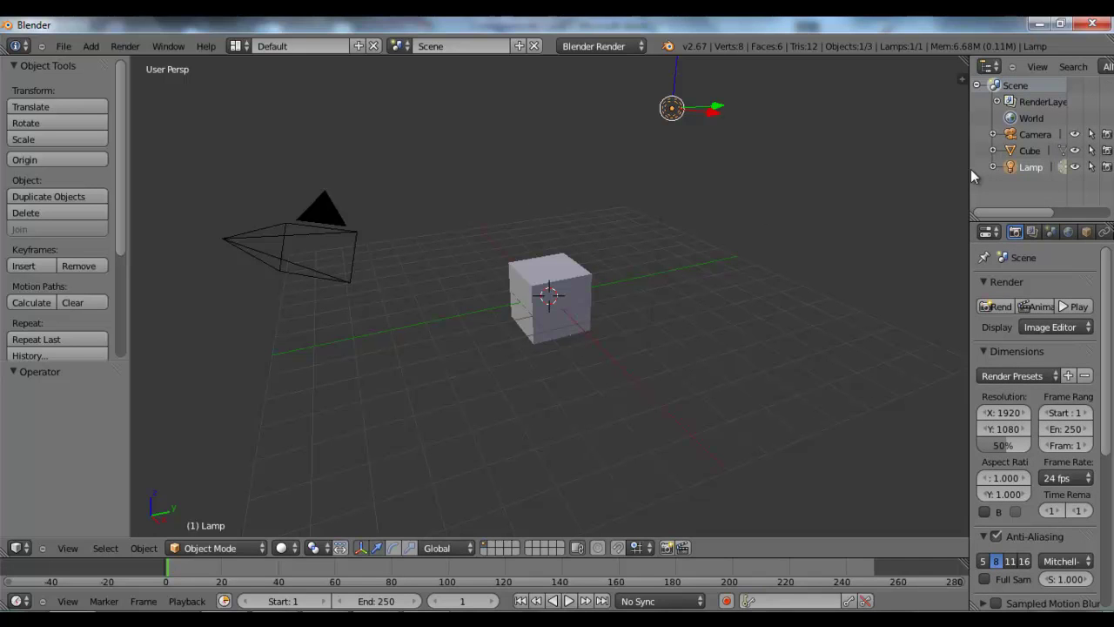
drag(971, 176, 881, 170)
Step: Select the lamp, camera and cube one after another in the 3D view, finishing with the lamp selected
key(ctrl+z)
right_click(614, 127)
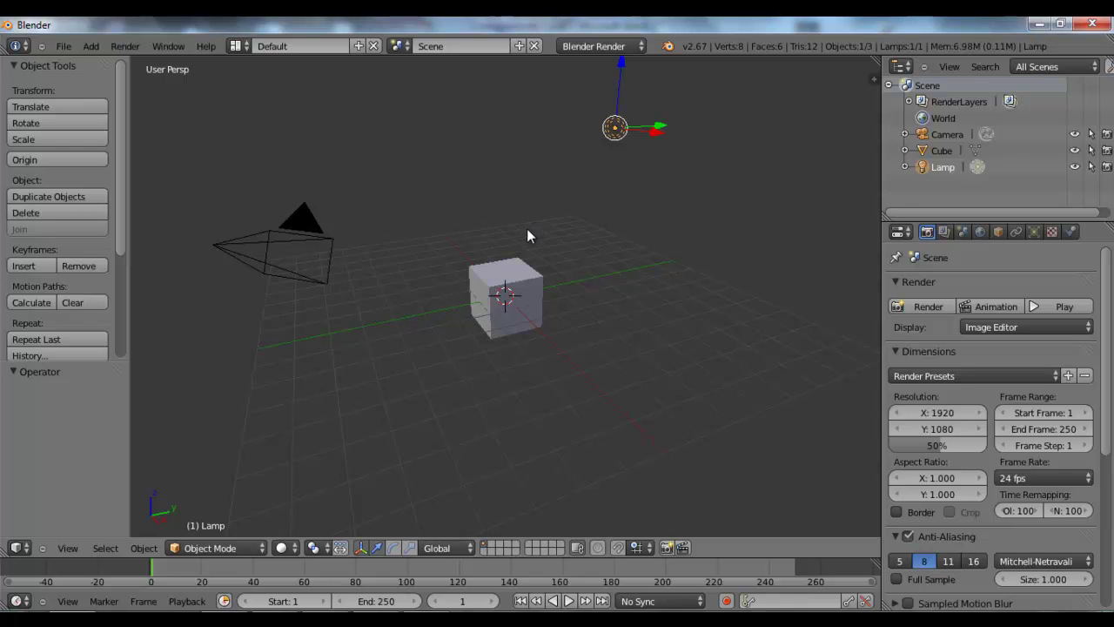
right_click(303, 223)
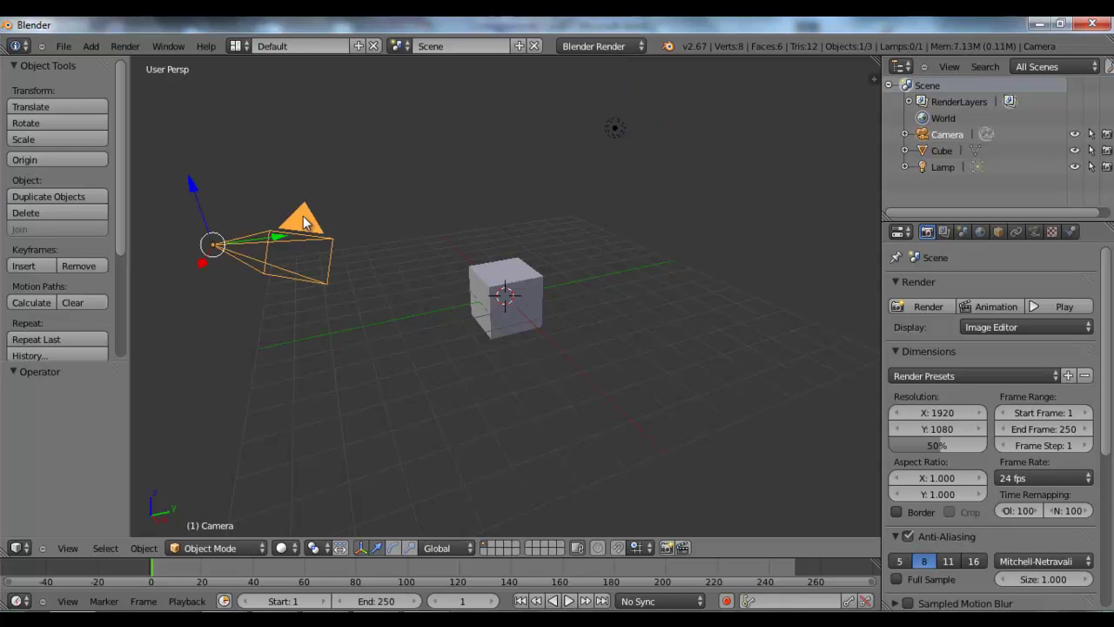
right_click(479, 262)
right_click(616, 132)
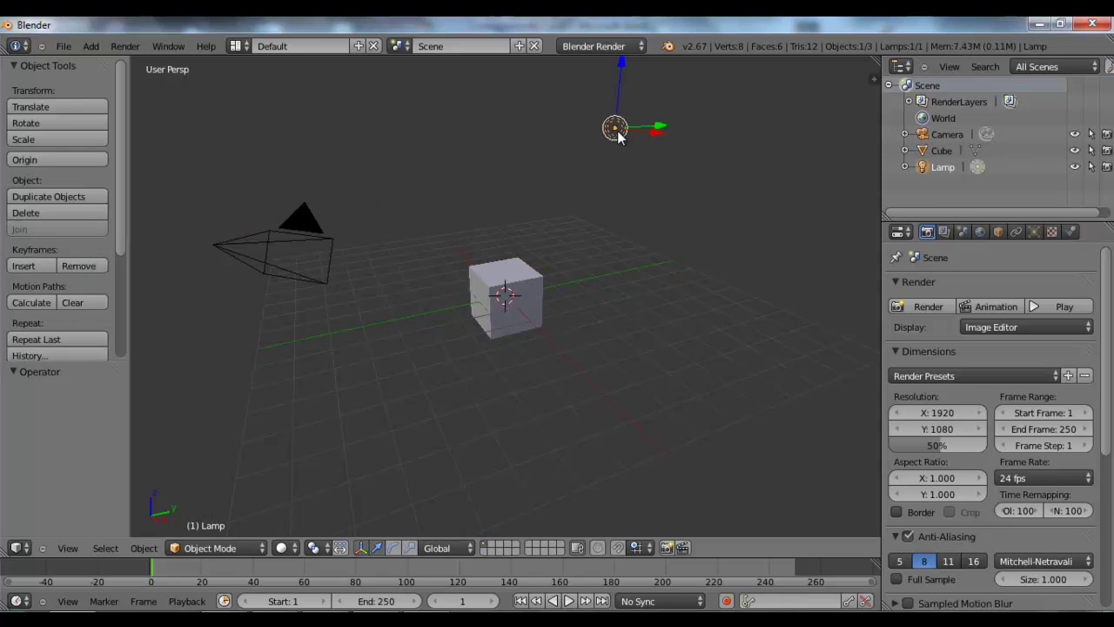
right_click(319, 220)
right_click(515, 269)
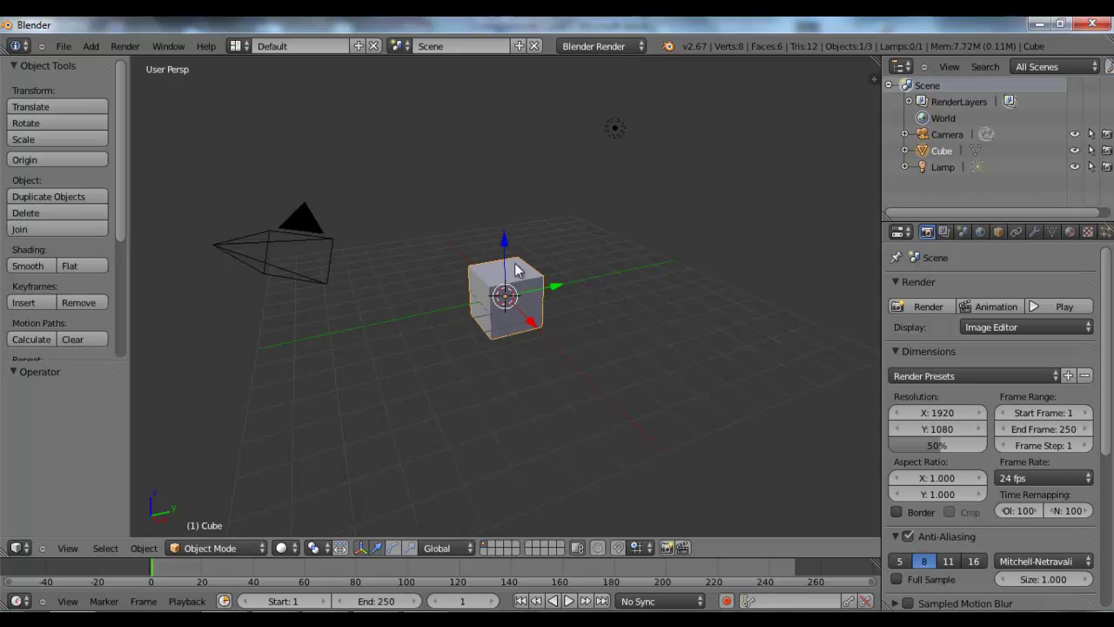
right_click(616, 128)
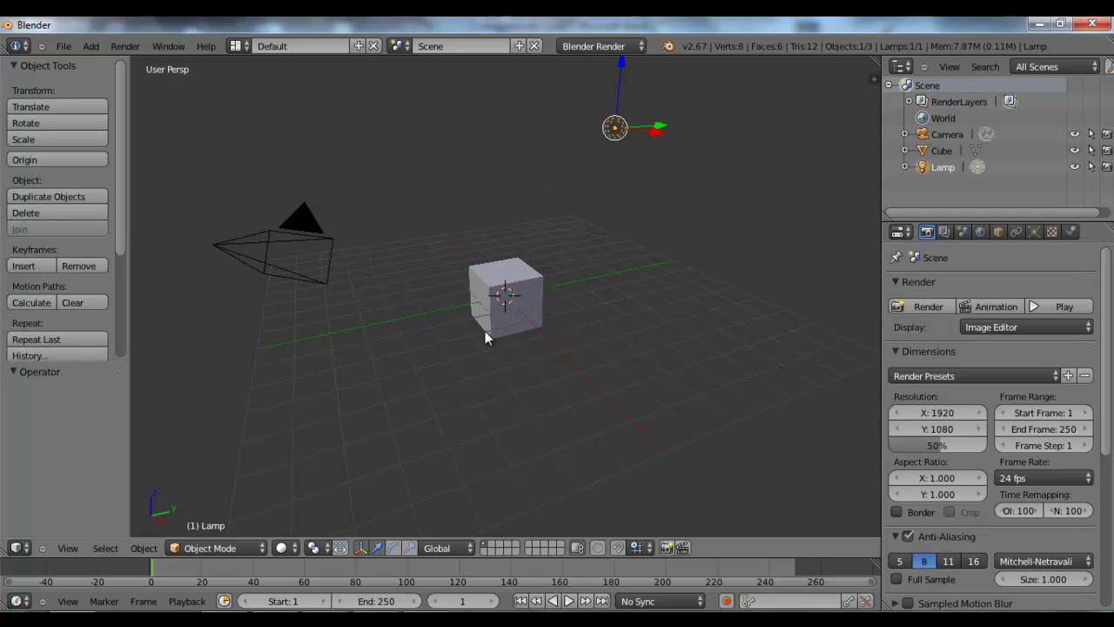
Step: Select the cube, camera, cube and lamp in turn by their names in the Outliner
click(941, 150)
click(948, 134)
click(937, 155)
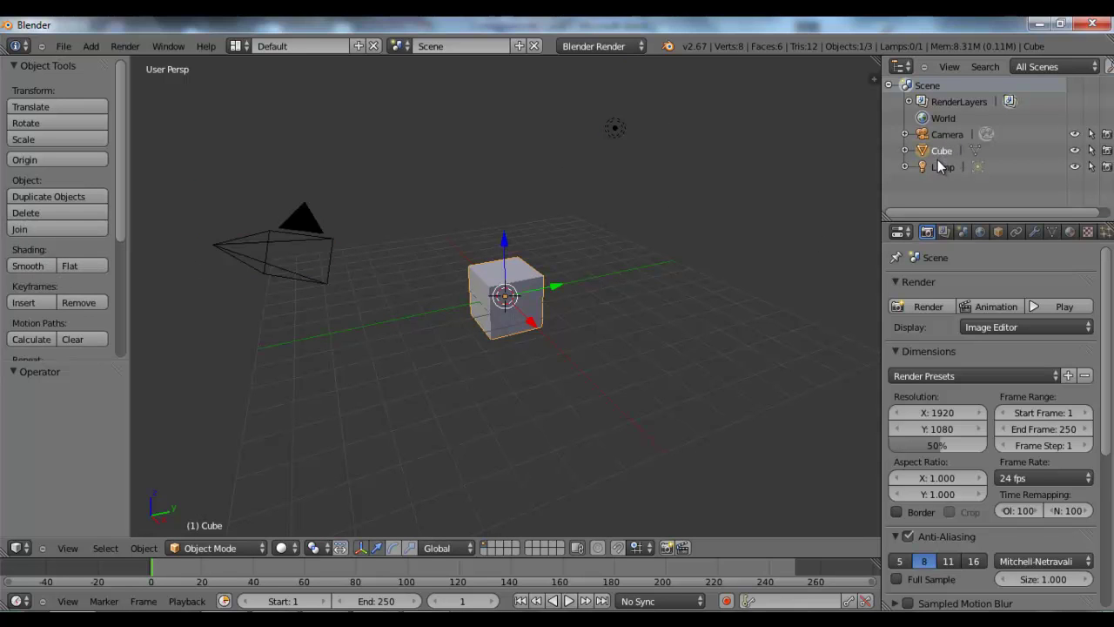
click(940, 166)
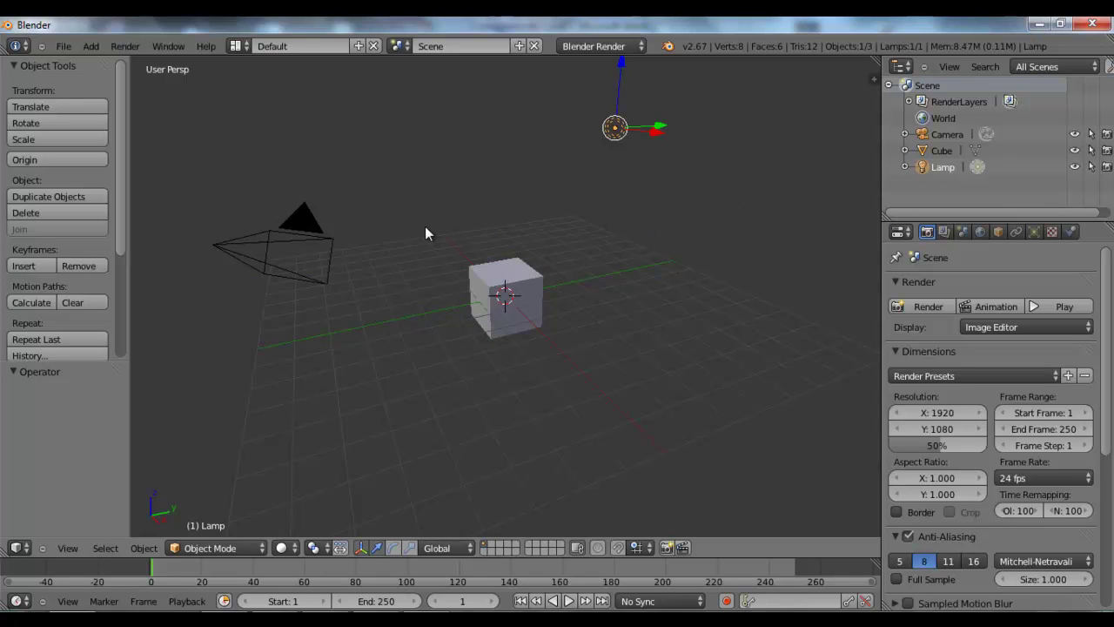
Step: Find the 3D View: Screencast Keys add-on in the user preferences with the filter "scre" and enable it
click(64, 46)
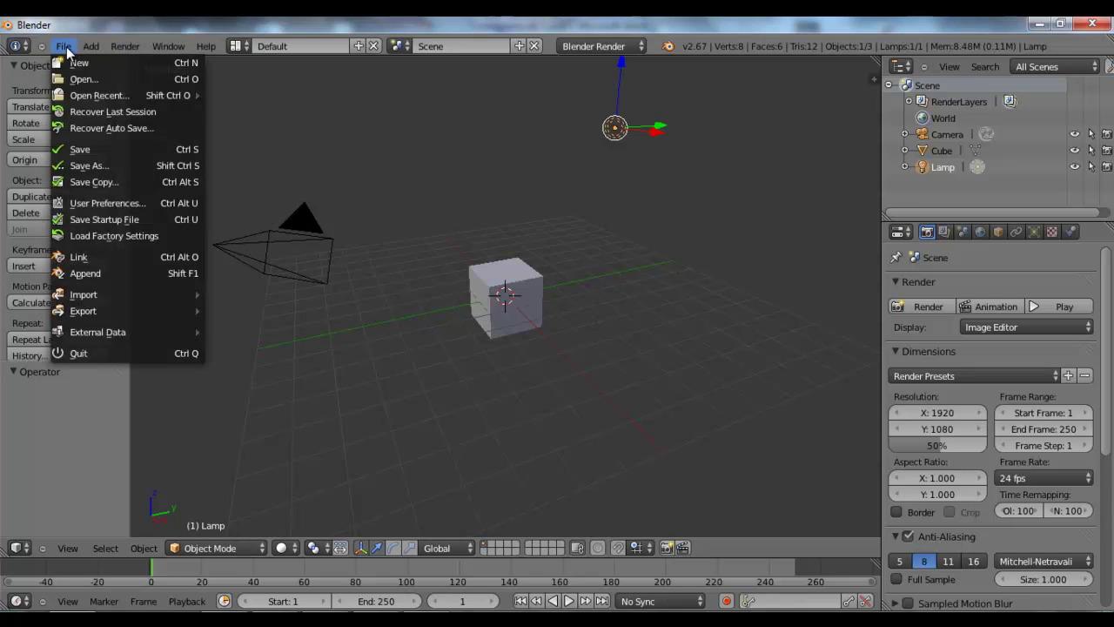
click(89, 204)
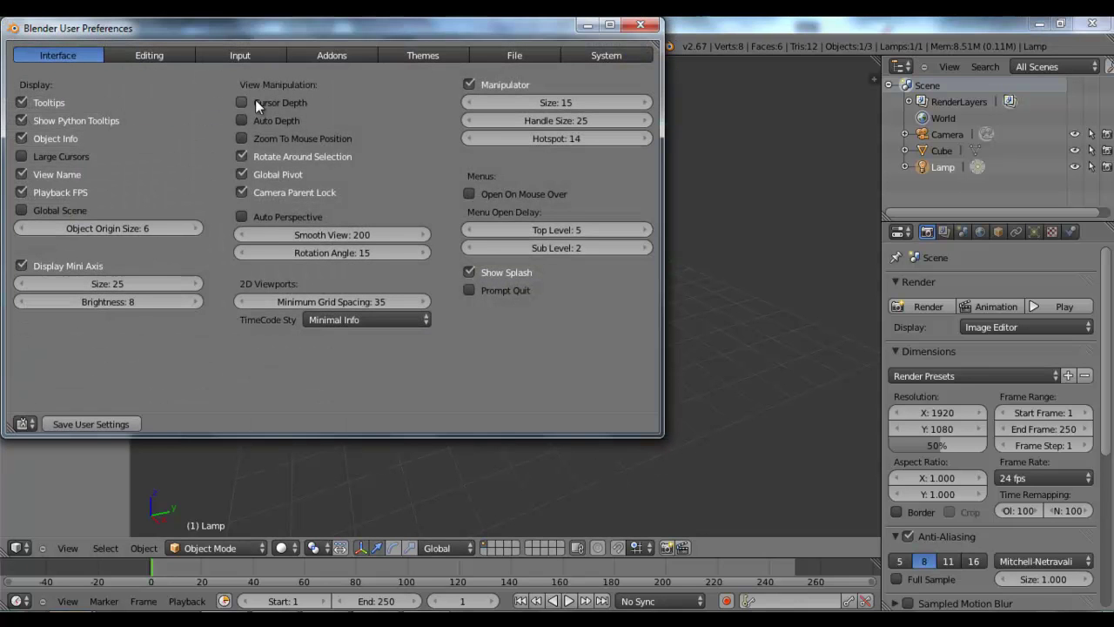
click(331, 55)
click(80, 82)
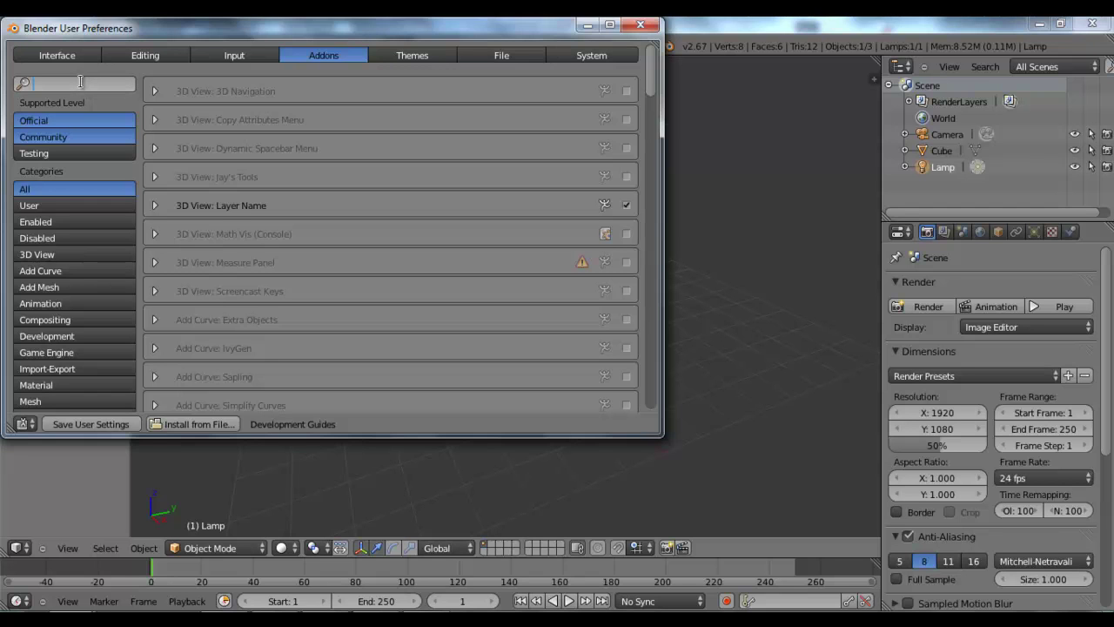
text(scren)
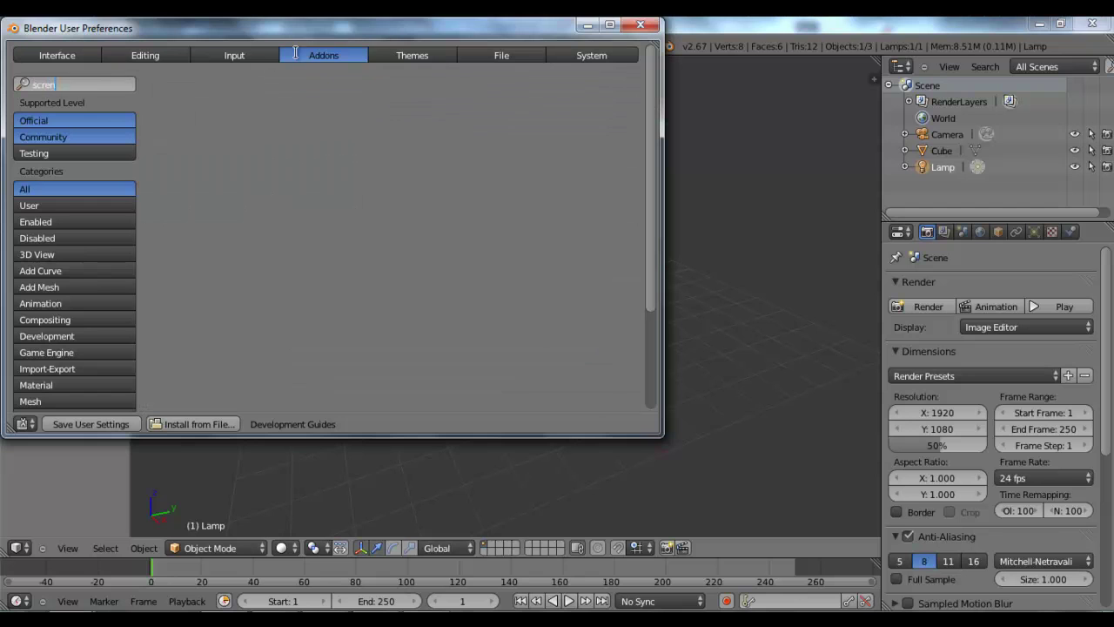
key(BackSpace)
key(Return)
click(627, 91)
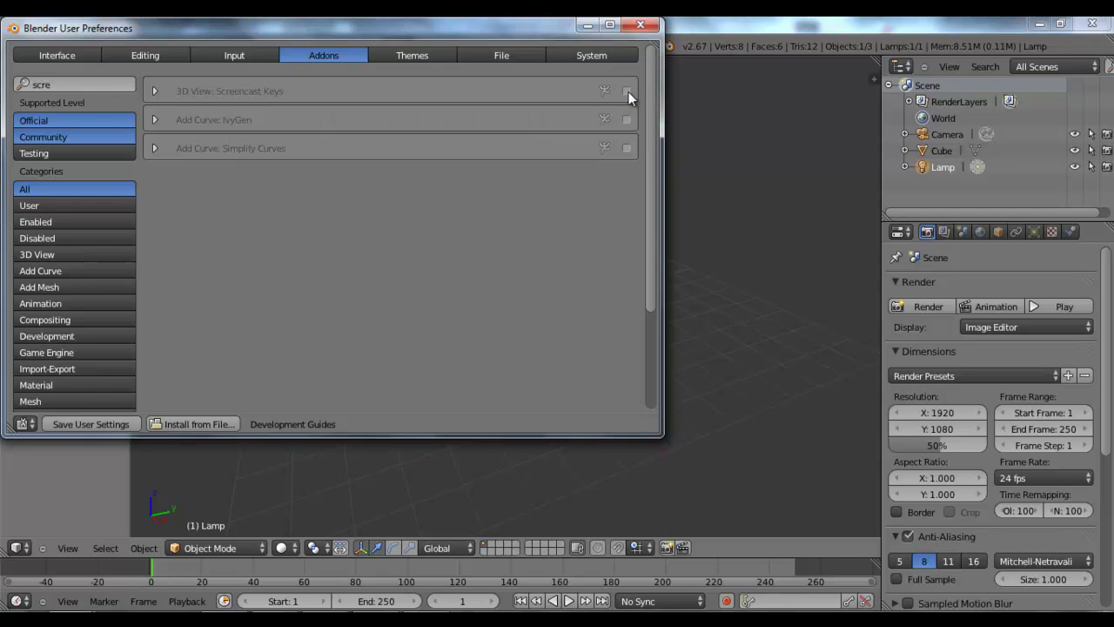
click(635, 25)
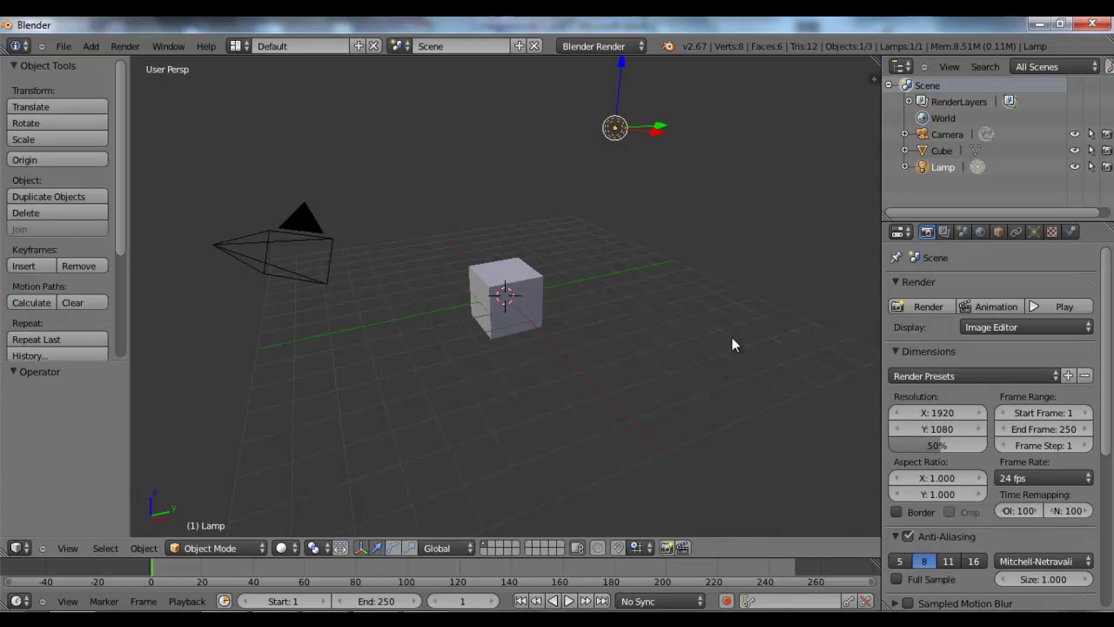
Step: Start the Screencast Keys display from the 3D view's properties region and hide the region again
key(n)
scroll(734, 337, down, 4)
scroll(772, 461, down, 4)
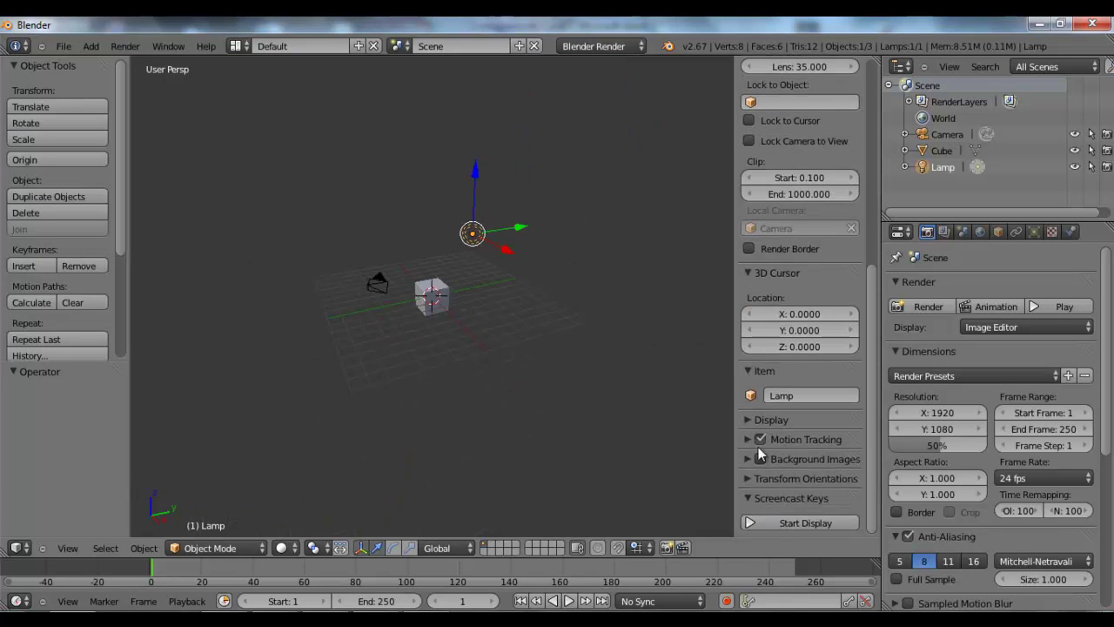
click(773, 522)
key(n)
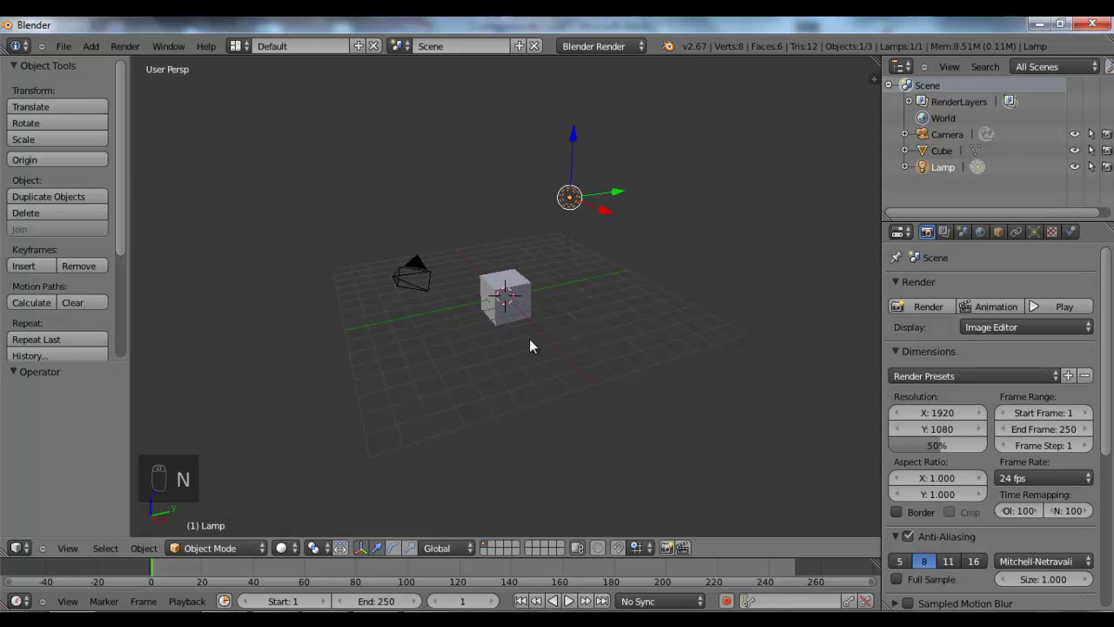
Step: Select the cube, camera and lamp in turn in the 3D view, finishing with the camera selected
middle_drag(536, 335, 528, 290)
right_click(527, 296)
right_click(373, 265)
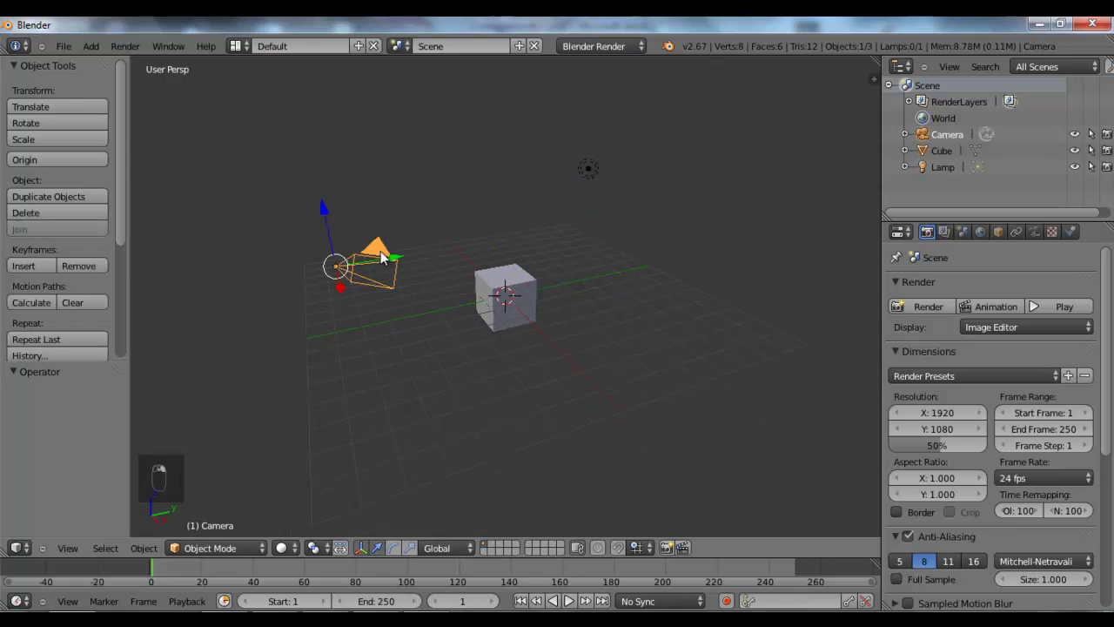
right_click(590, 174)
right_click(496, 288)
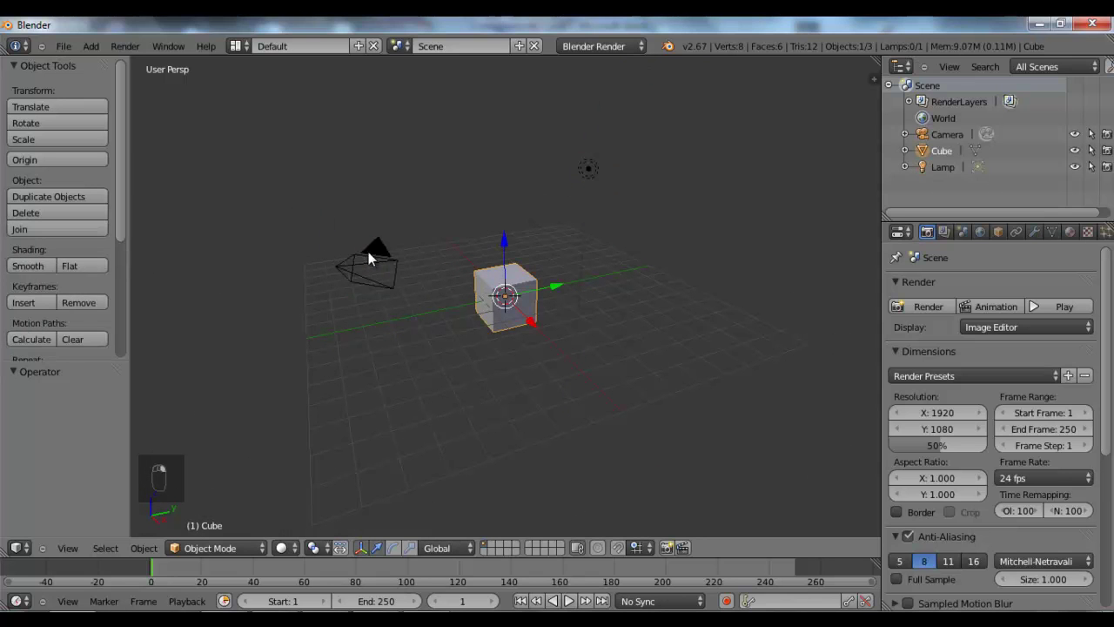
right_click(381, 248)
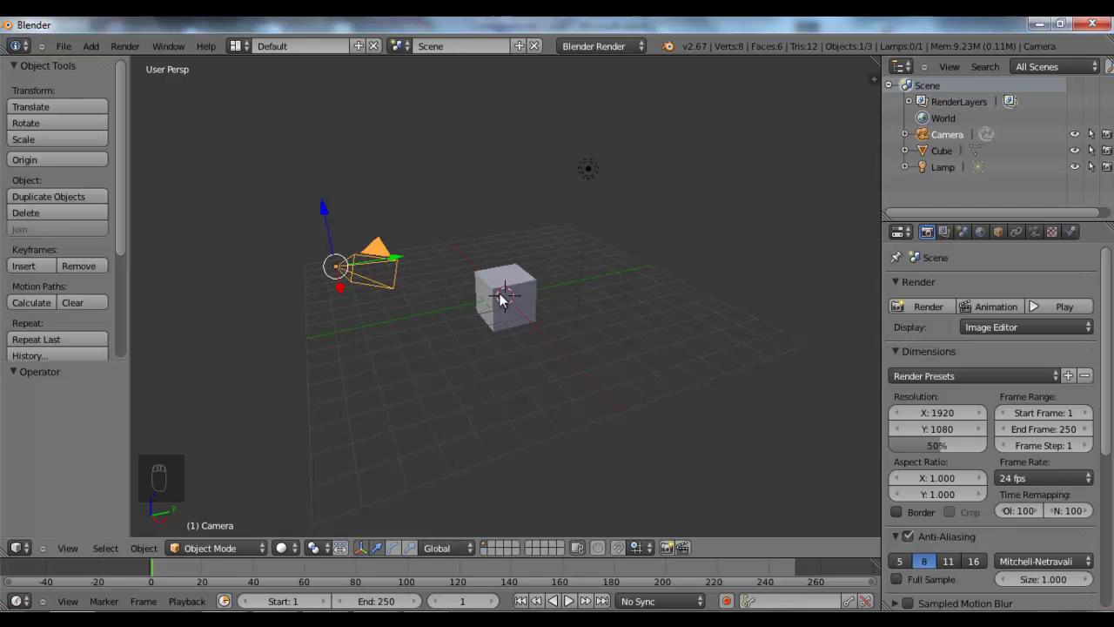
Step: Place the 3D cursor at various points around the cube, finishing away from it on the green Y axis's far side
click(702, 350)
click(558, 253)
click(405, 271)
click(374, 403)
click(591, 386)
click(681, 318)
click(459, 254)
click(386, 343)
click(656, 340)
click(564, 243)
click(478, 256)
click(390, 398)
click(670, 358)
click(599, 270)
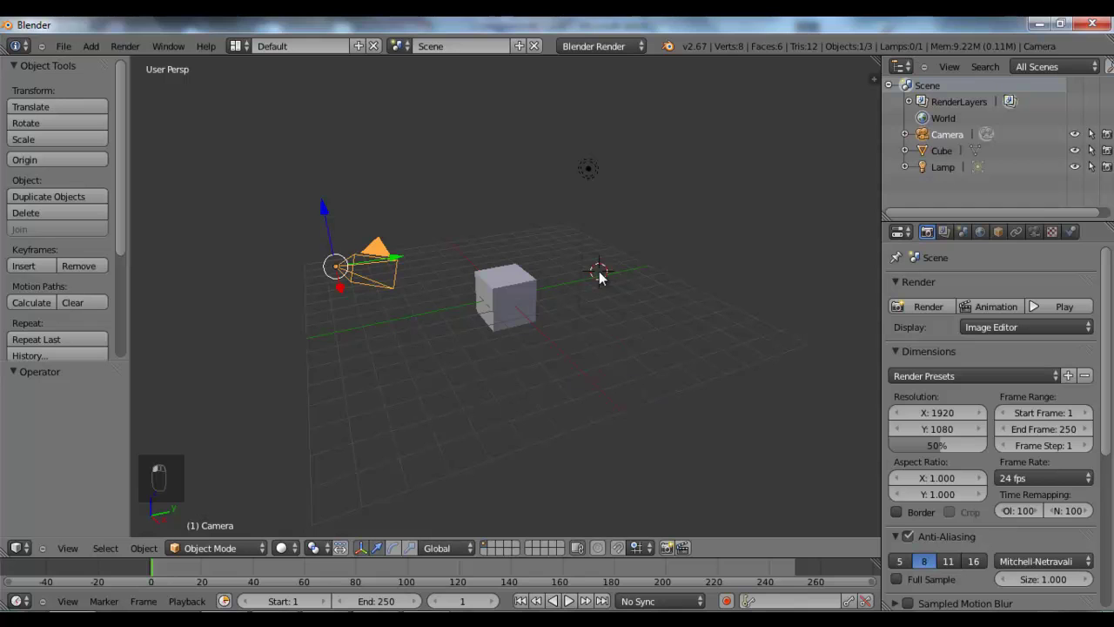
click(529, 255)
click(389, 377)
click(613, 378)
click(715, 332)
click(553, 242)
click(450, 273)
click(377, 366)
click(564, 365)
click(675, 312)
Step: Examine the object types that can be added to the scene, including the Mesh and Force Field options
click(90, 46)
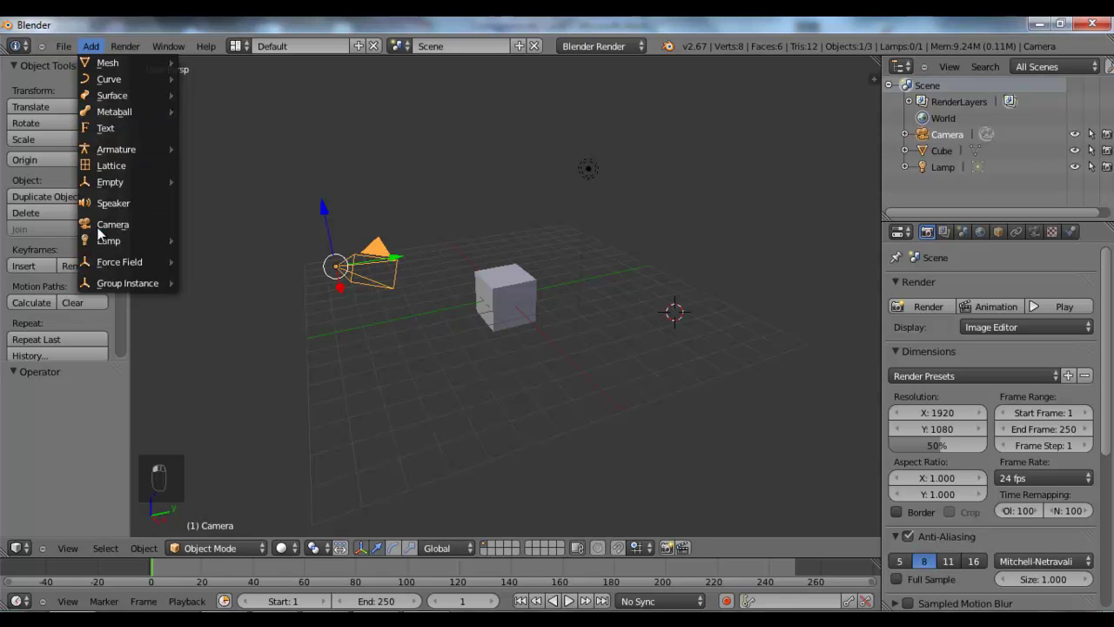
mouse_move(122, 63)
mouse_move(120, 266)
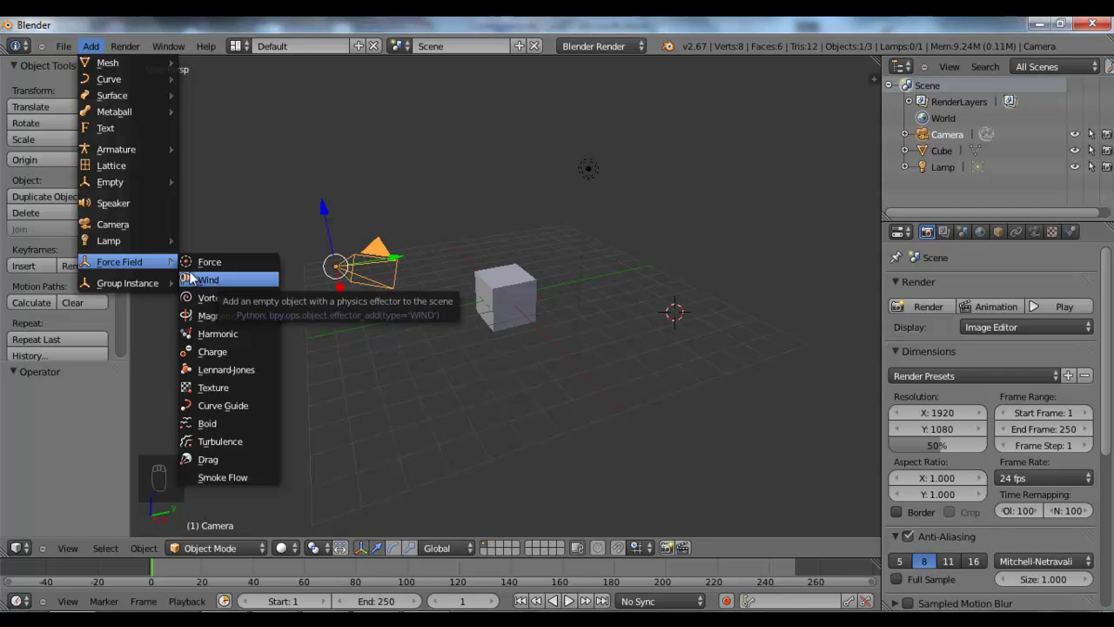
mouse_move(116, 246)
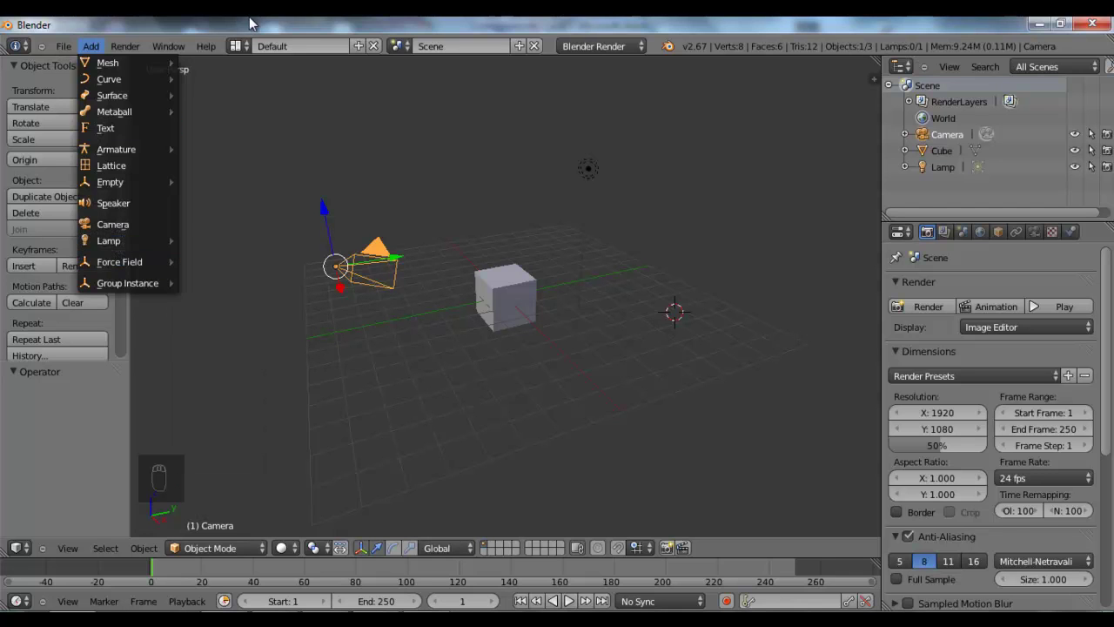
click(92, 46)
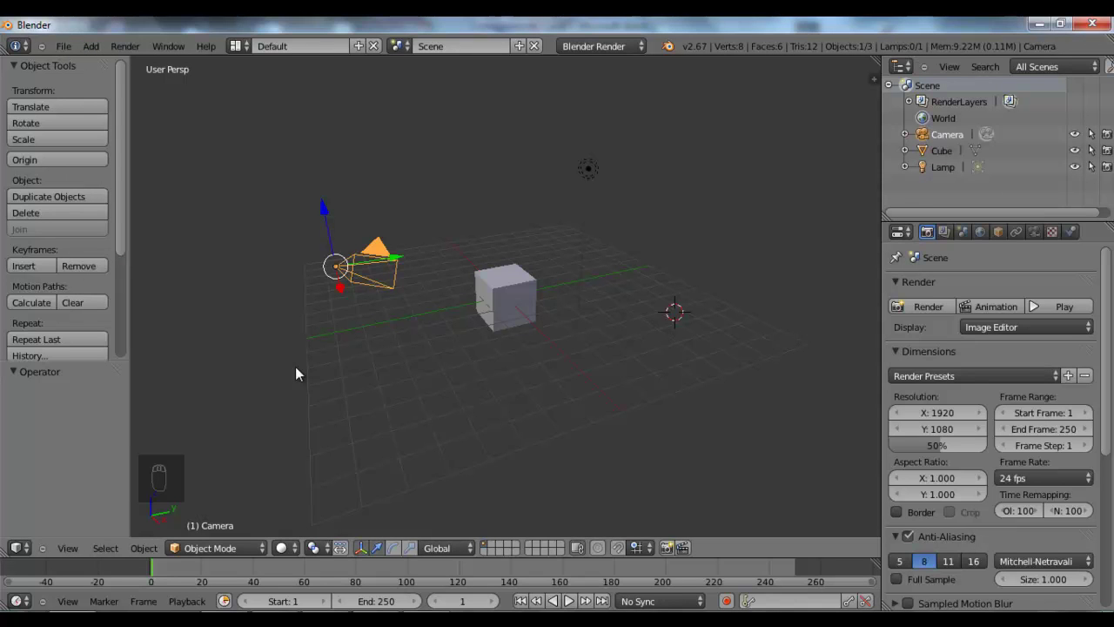
key(shift+a)
mouse_move(295, 366)
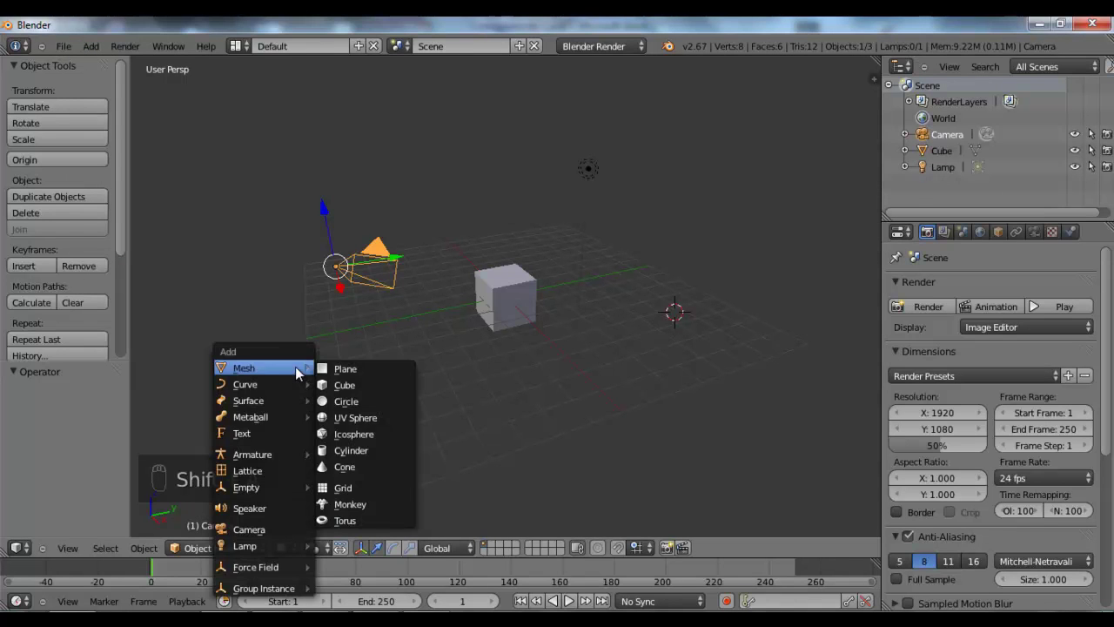
key(shift+a)
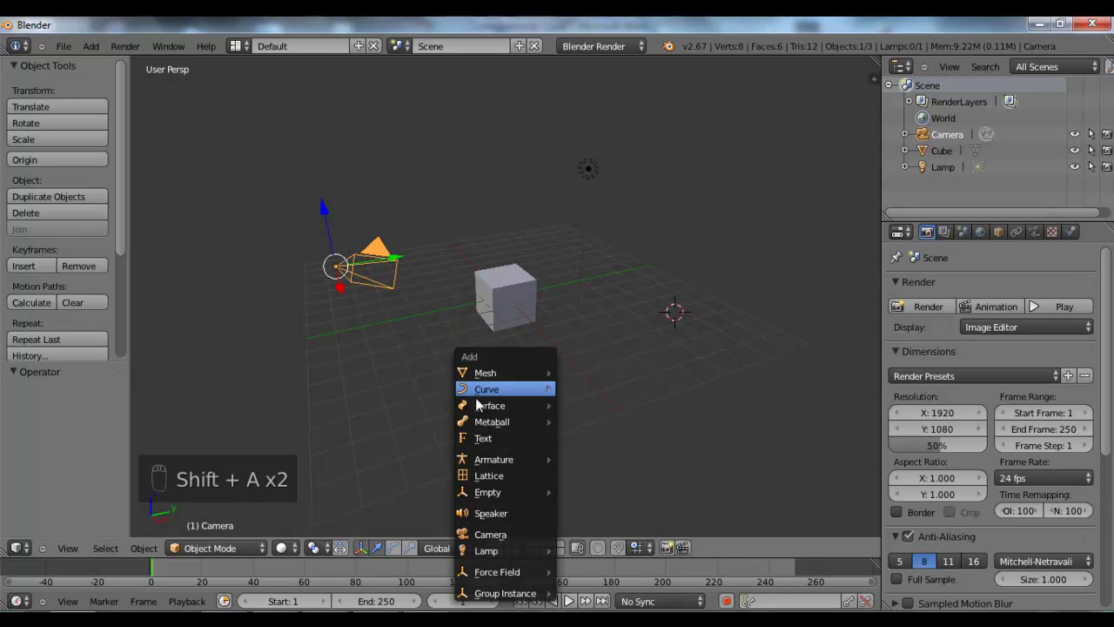
mouse_move(501, 373)
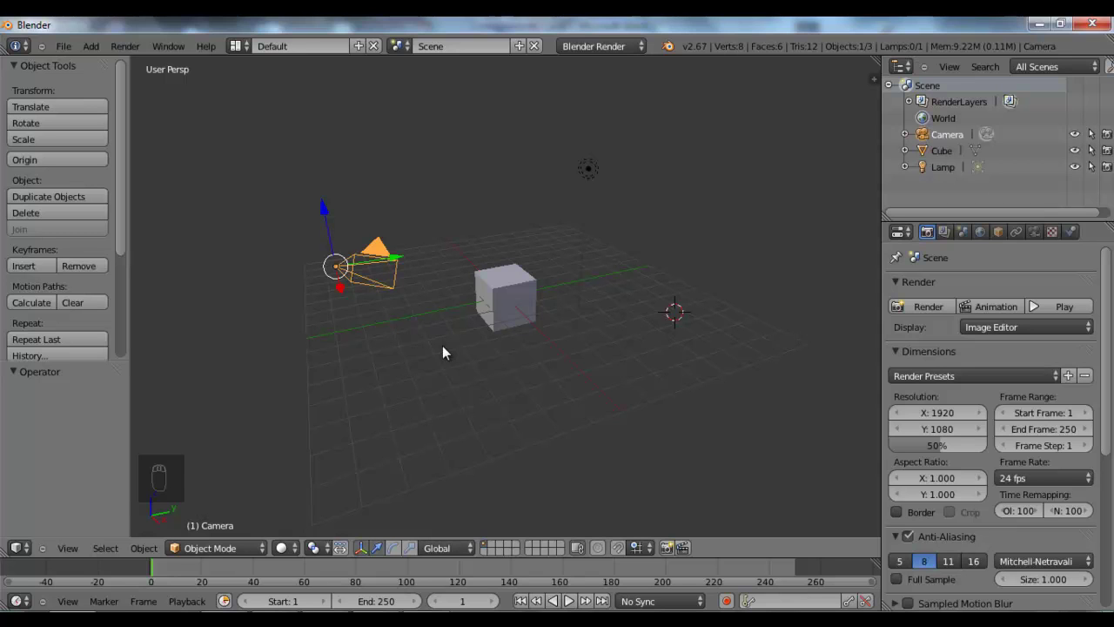
Step: Add a cube at the 3D cursor by searching the commands for "add cube"
key(space)
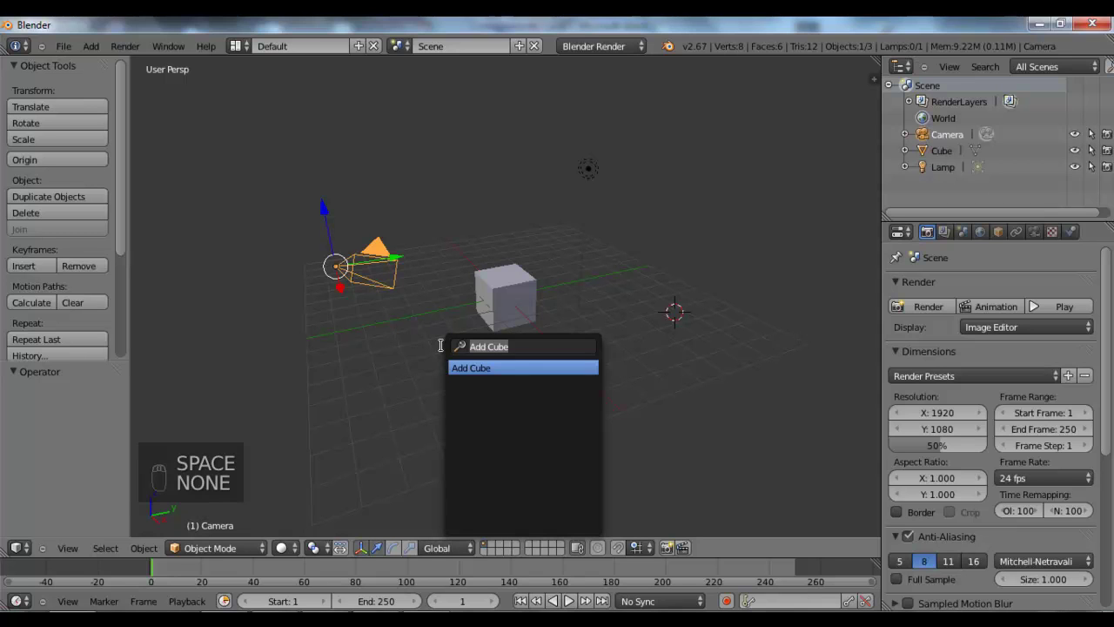
key(BackSpace)
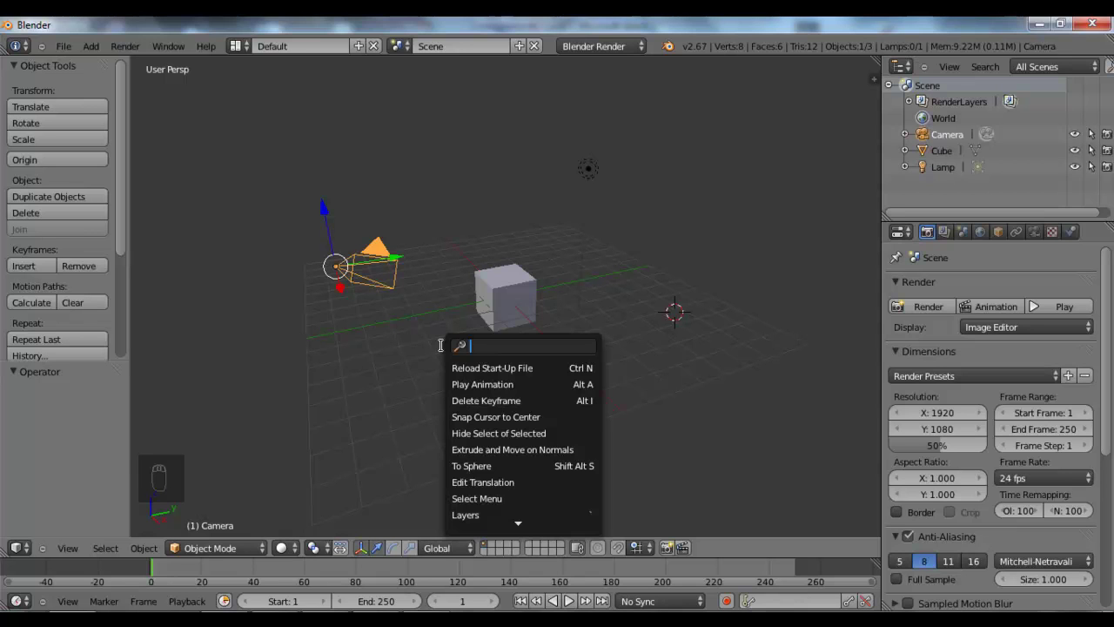
text(add )
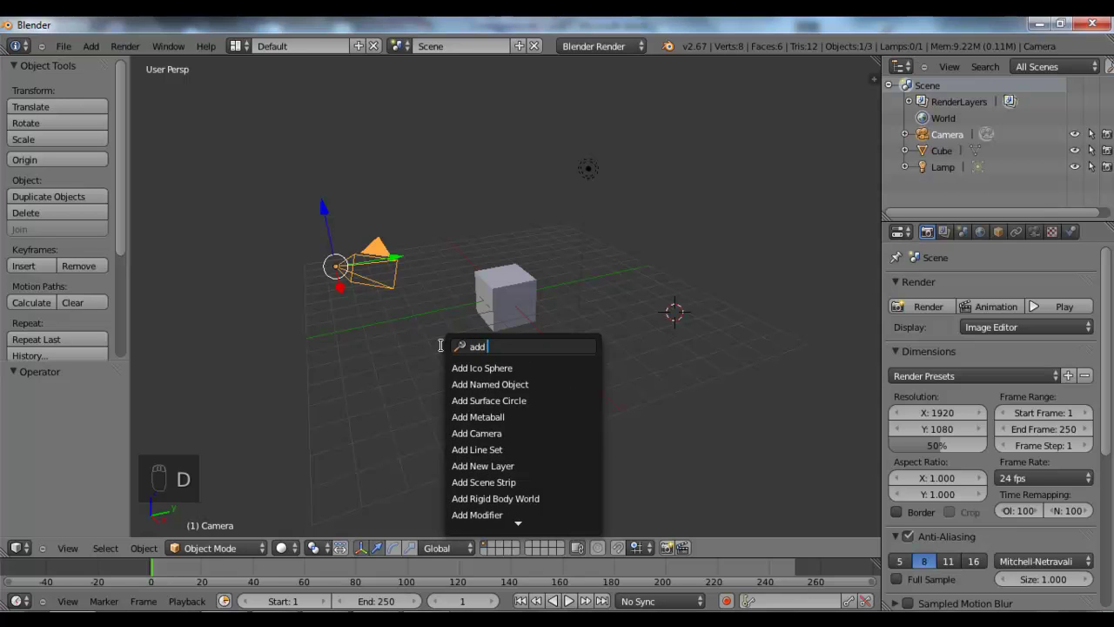
text(cube)
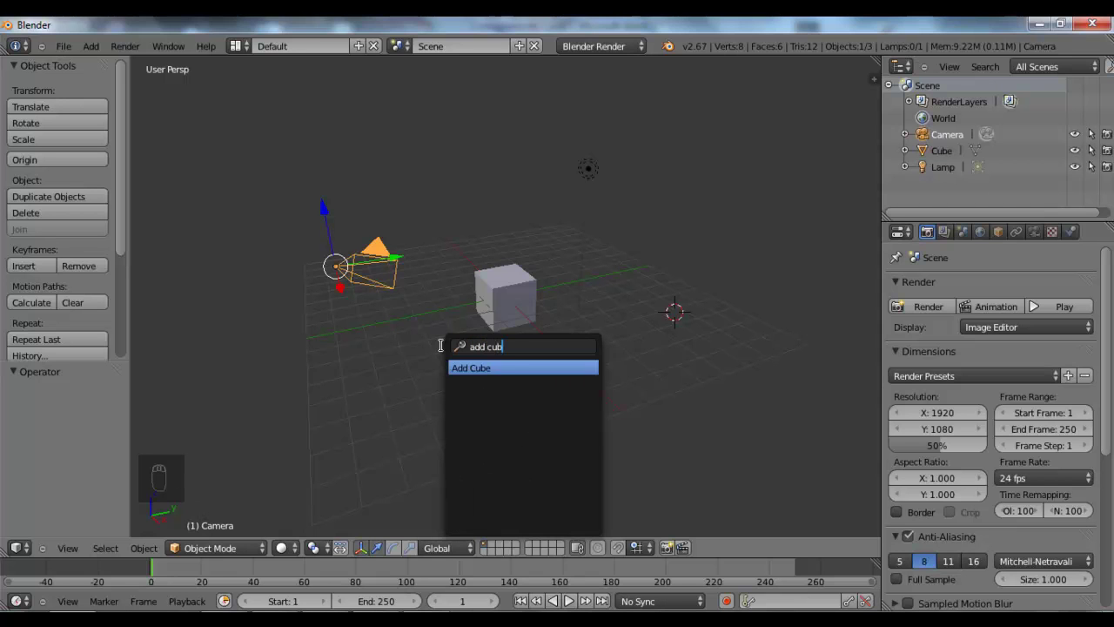
key(Return)
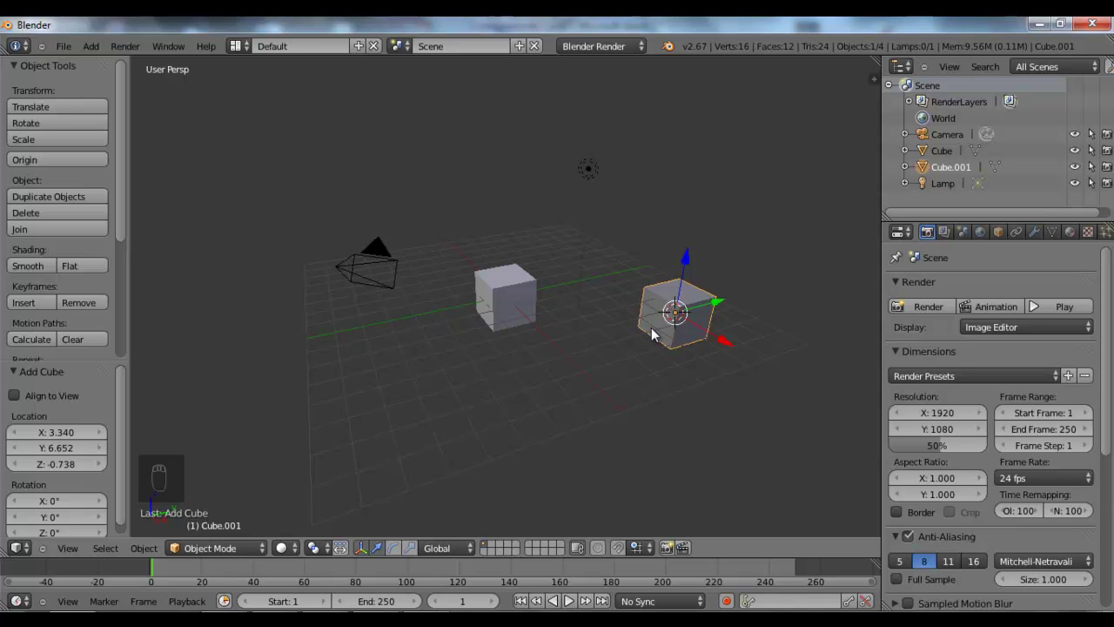
Step: Delete the newly added cube from the scene
key(Delete)
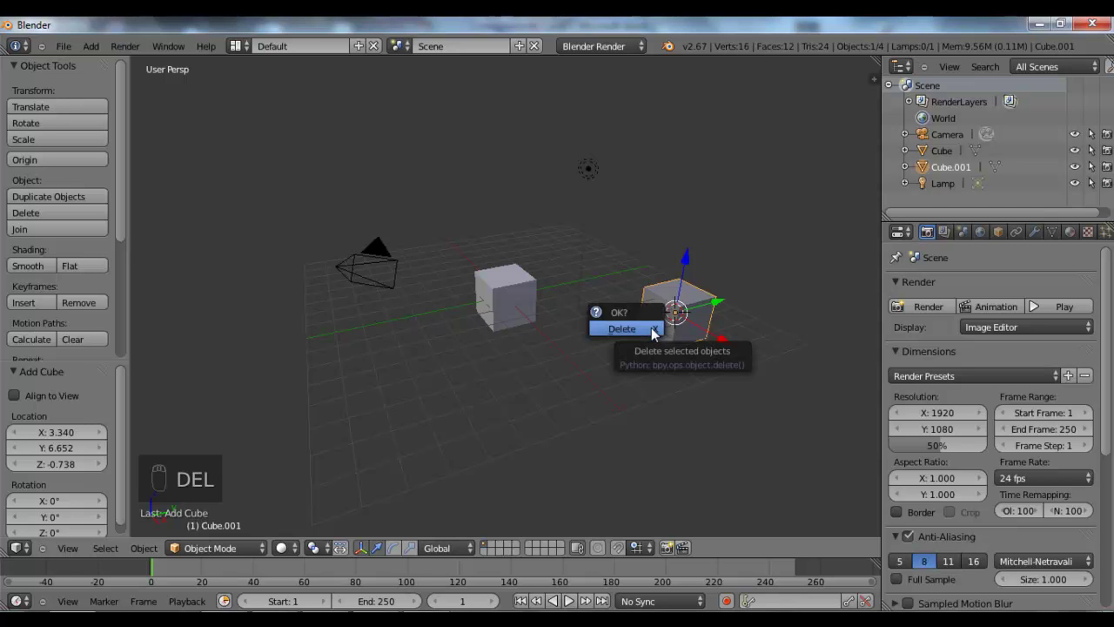
click(652, 328)
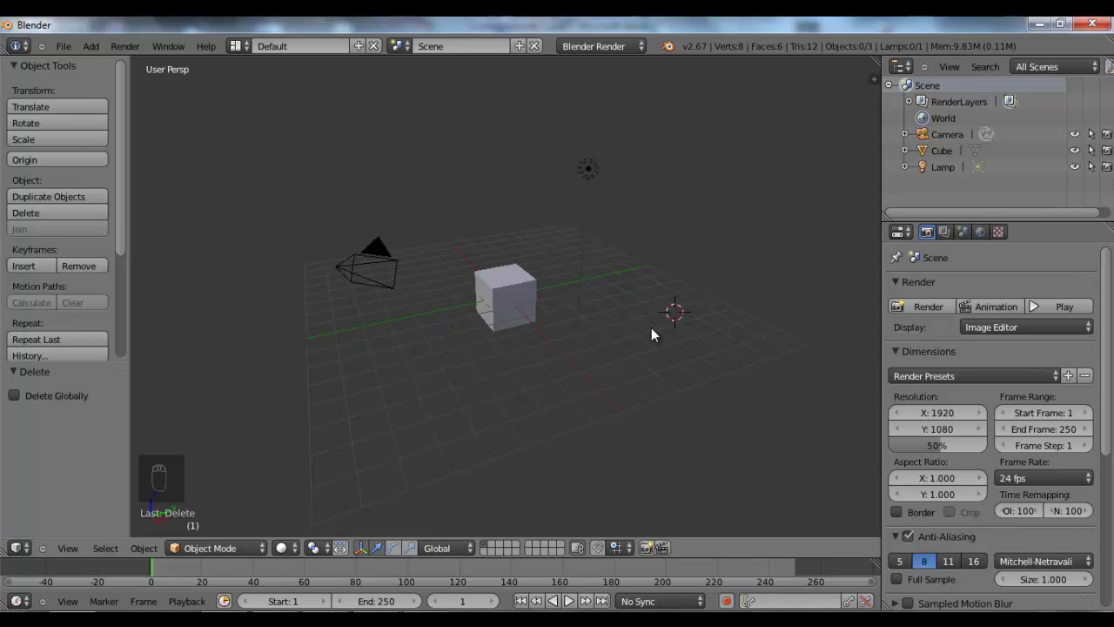
Step: Undo the last deletion to restore the second cube, and delete that cube again
key(ctrl+z)
key(x)
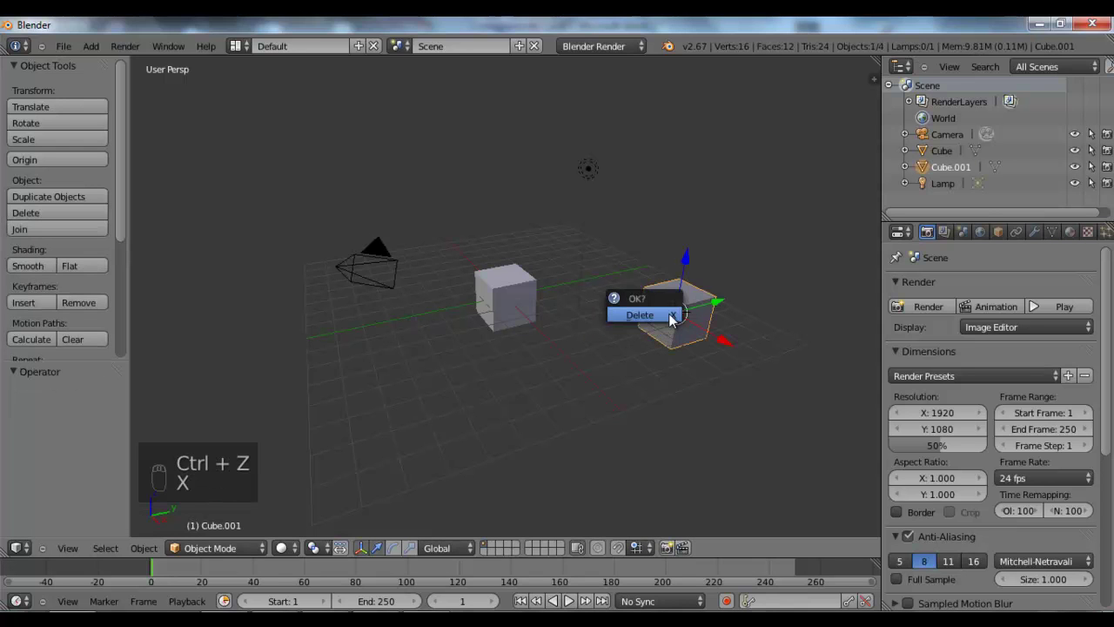
click(671, 315)
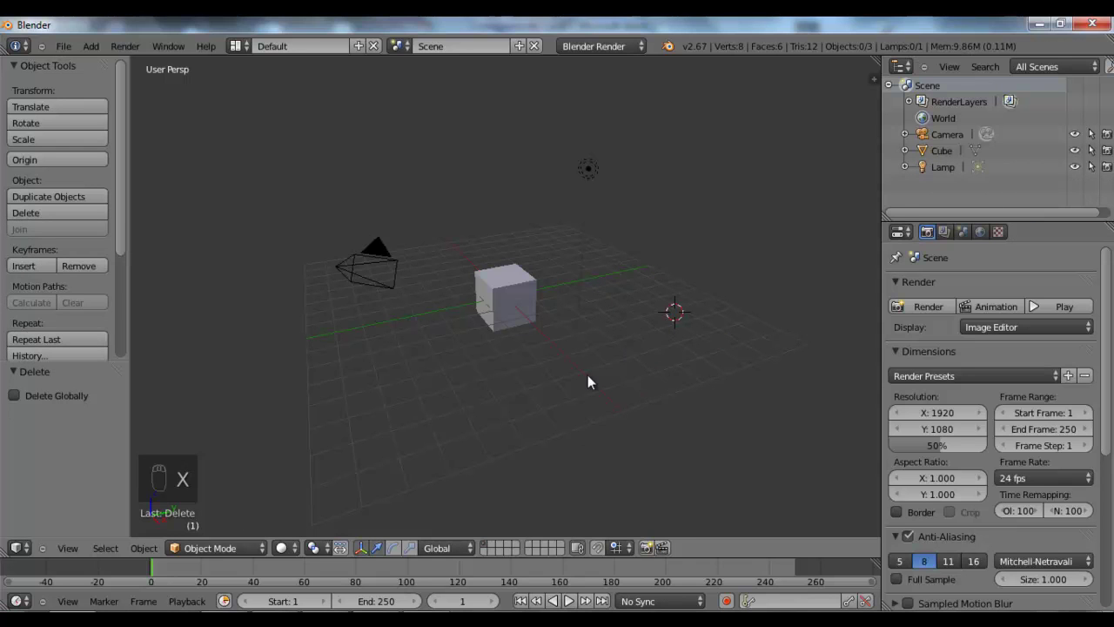
Step: Delete the original cube at the centre of the grid
right_click(481, 321)
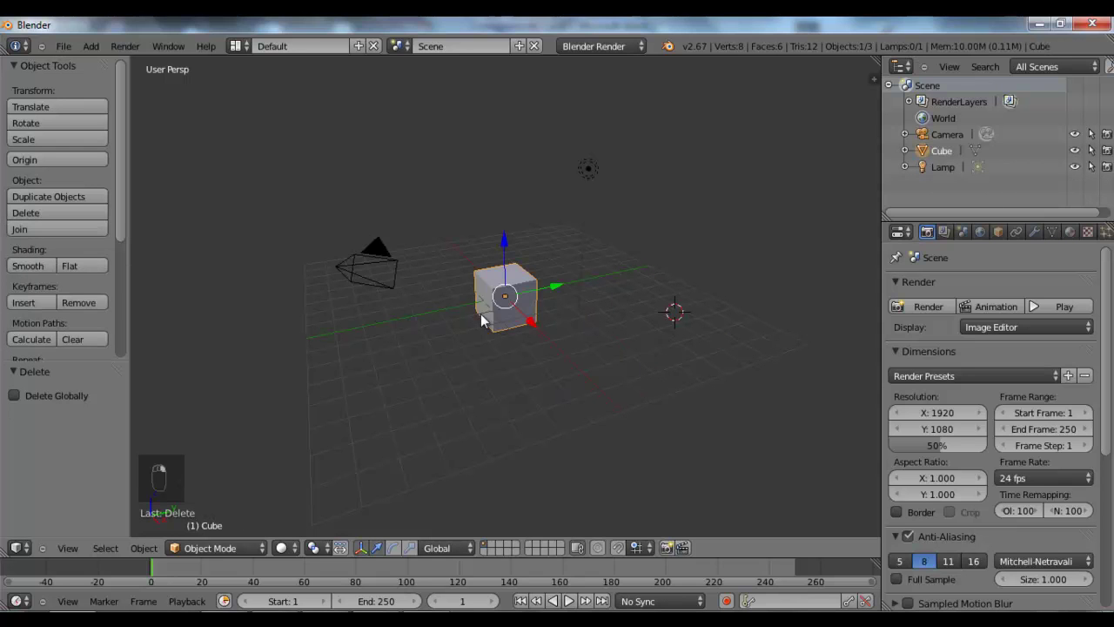
key(Delete)
click(480, 314)
Step: Add a UV sphere at the 3D cursor from the front view
key(KP_1)
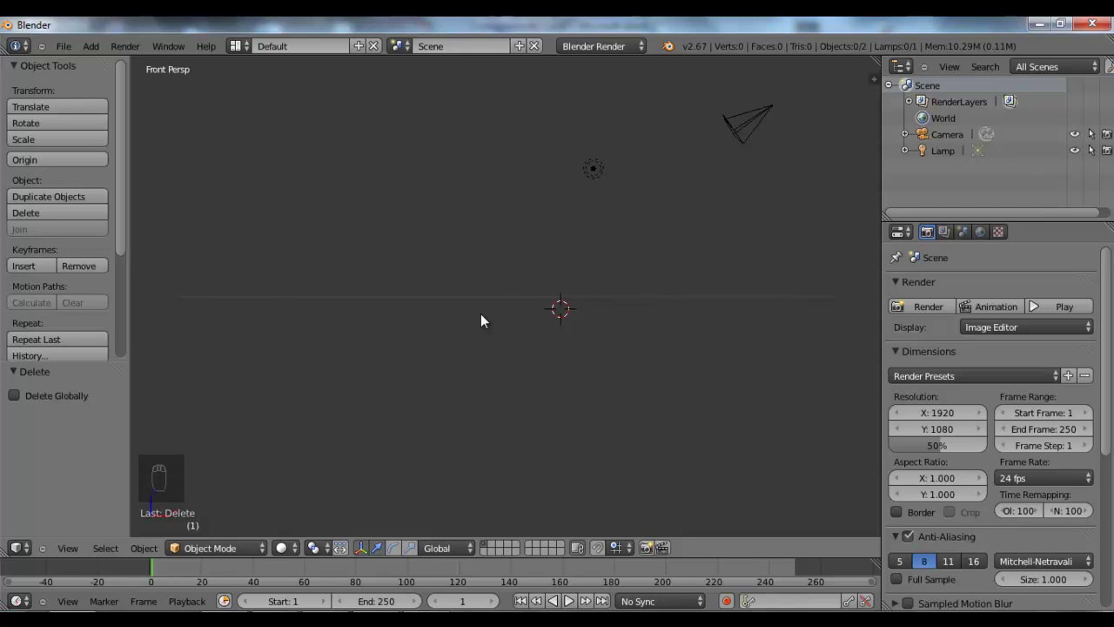
key(shift+a)
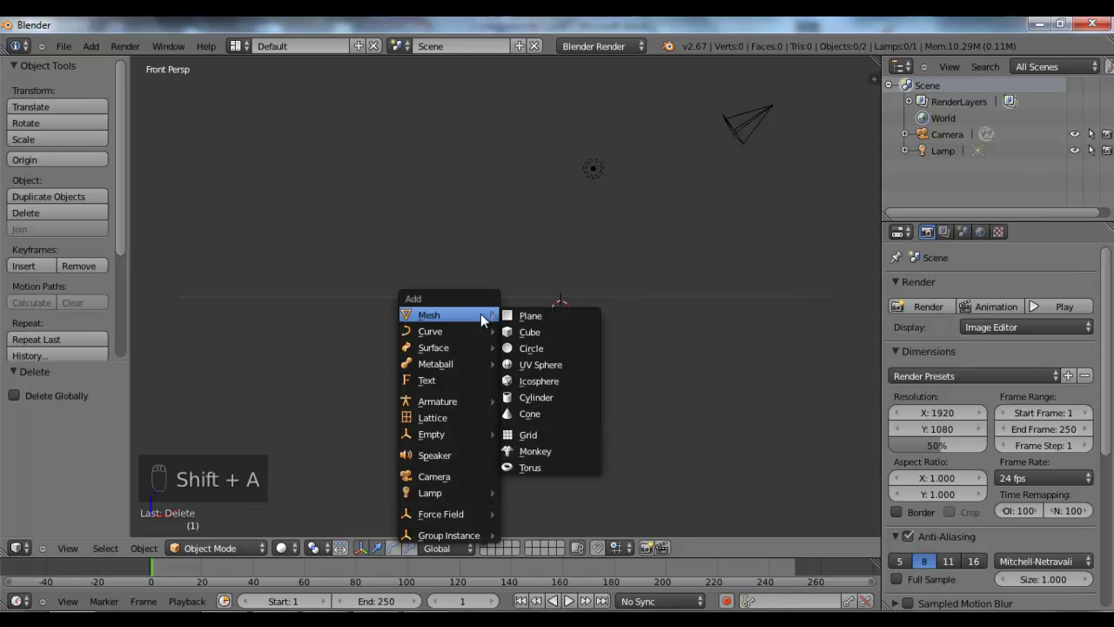
click(540, 364)
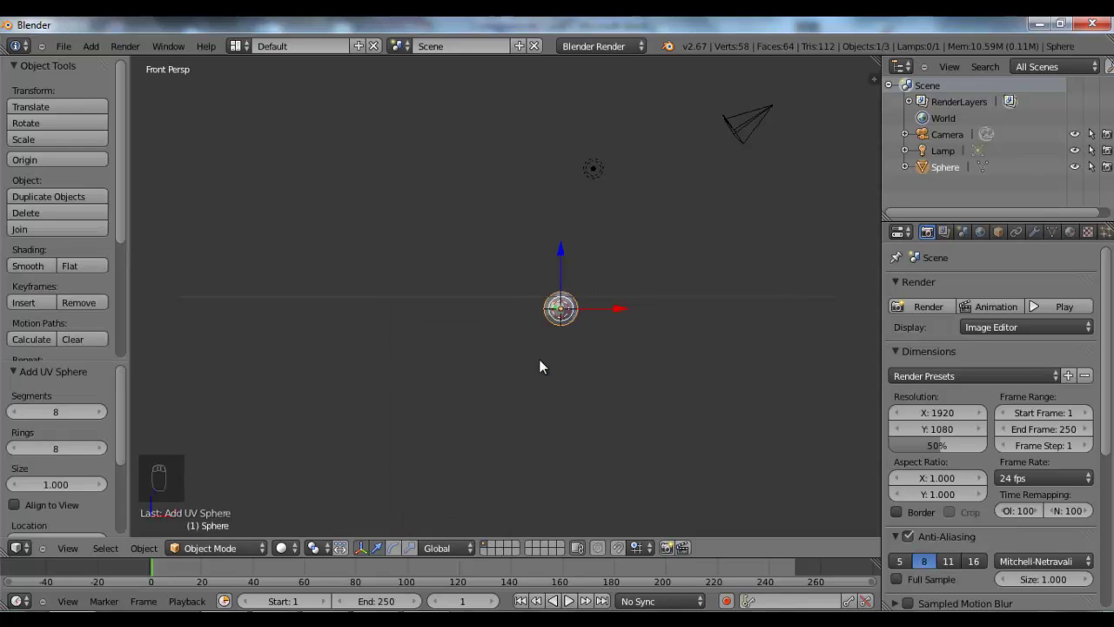
Step: Frame the selected UV sphere in the viewport and switch the view to orthographic projection
scroll(609, 326, up, 5)
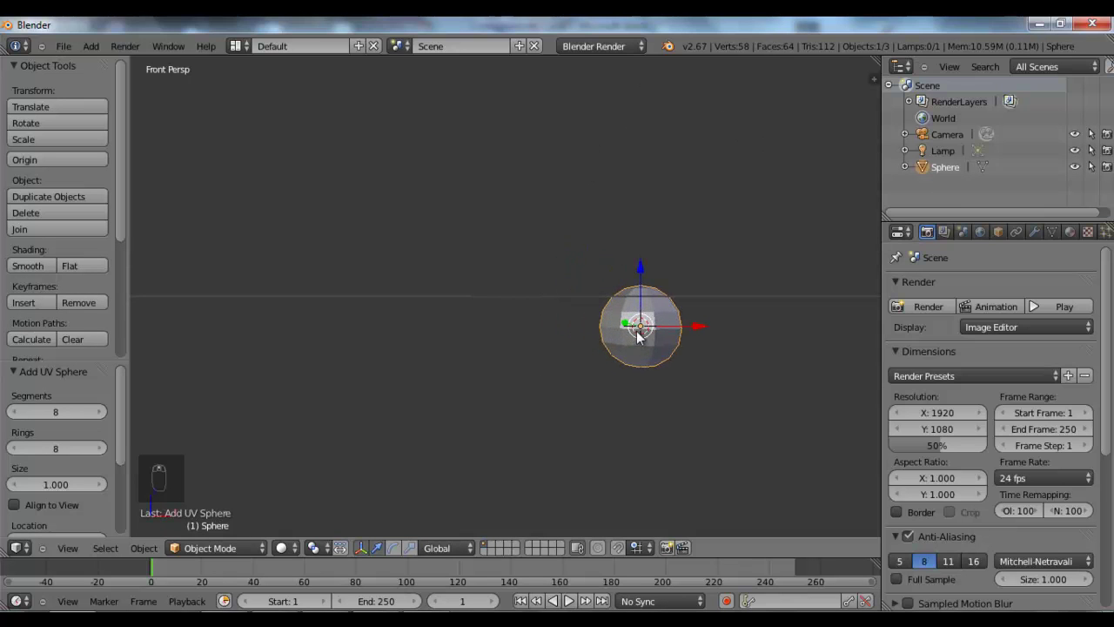
shift+middle_drag(672, 359, 349, 390)
key(KP_Decimal)
scroll(504, 334, down, 4)
scroll(508, 325, up, 1)
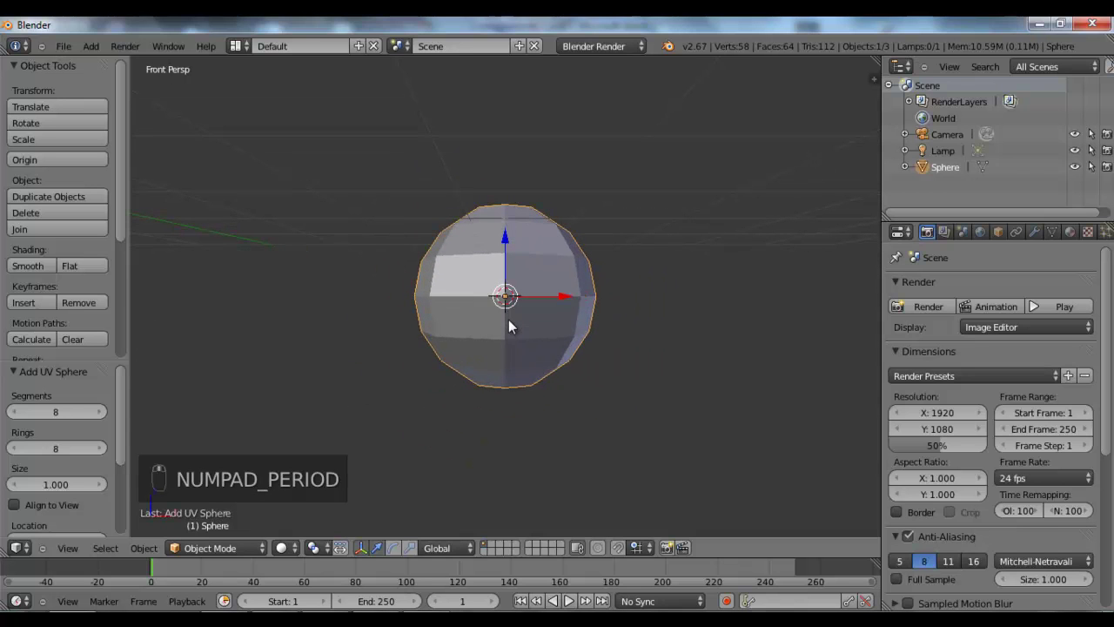
key(KP_5)
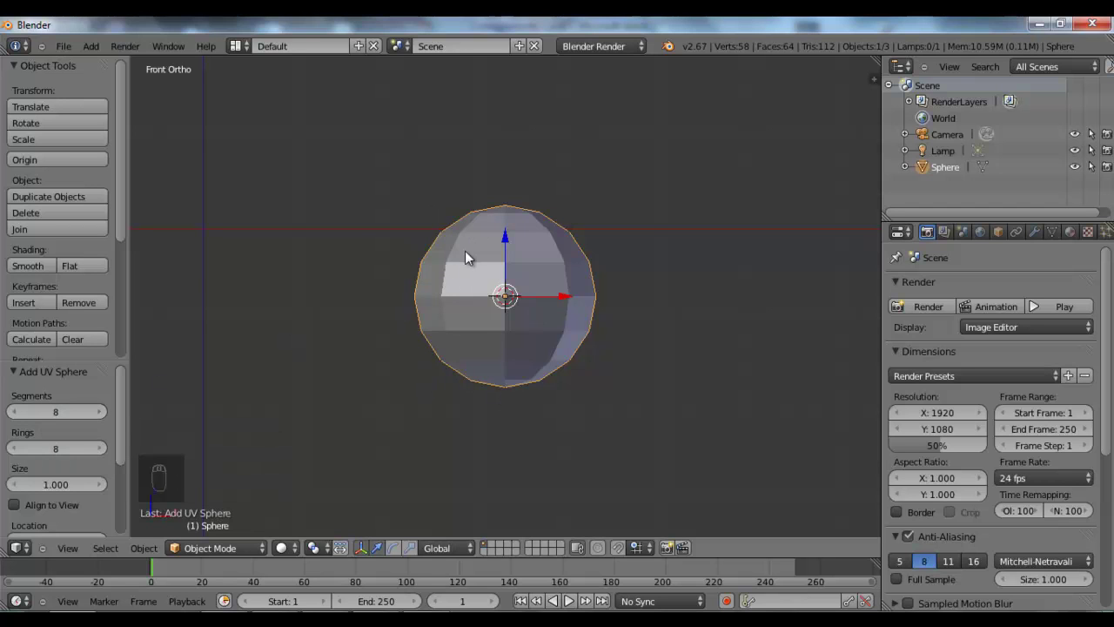
Step: Reveal all the Add UV Sphere settings, reduce the segments to 3 and inspect the shape from above
mouse_move(97, 362)
mouse_down()
mouse_move(105, 252)
mouse_move(71, 327)
mouse_move(99, 279)
mouse_move(100, 222)
mouse_up()
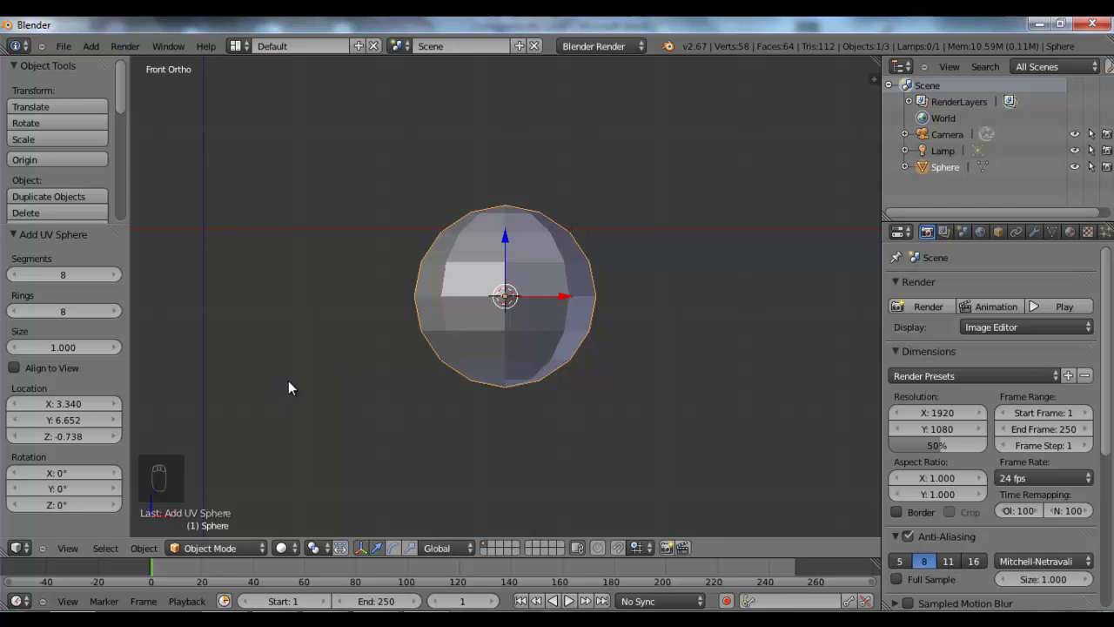
click(14, 275)
click(14, 275)
click(13, 275)
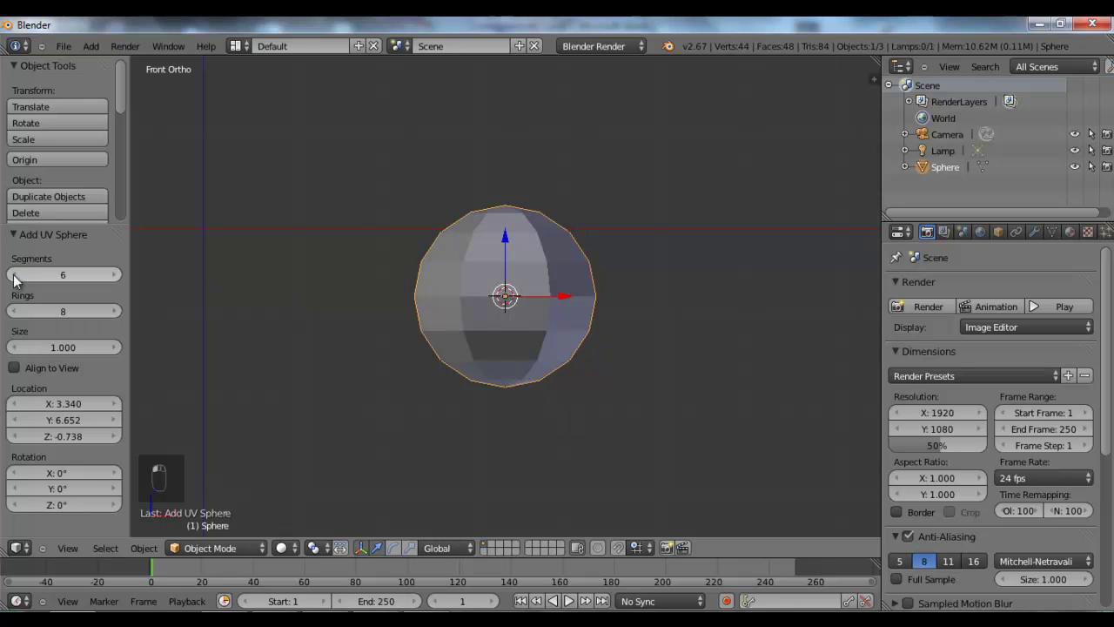
click(14, 275)
click(14, 275)
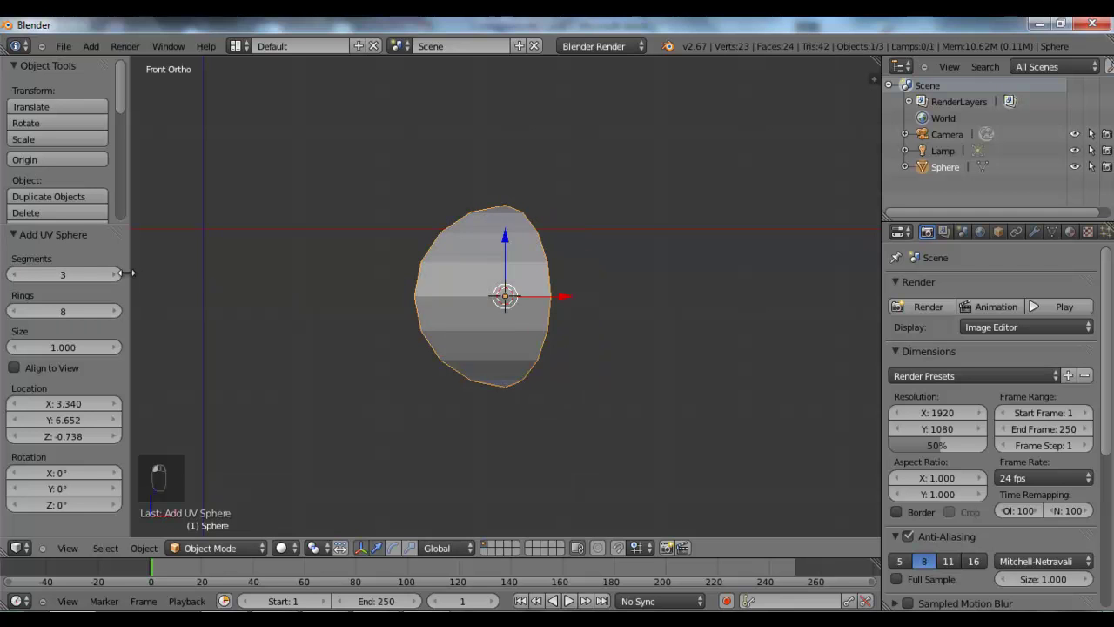
middle_drag(310, 350, 239, 436)
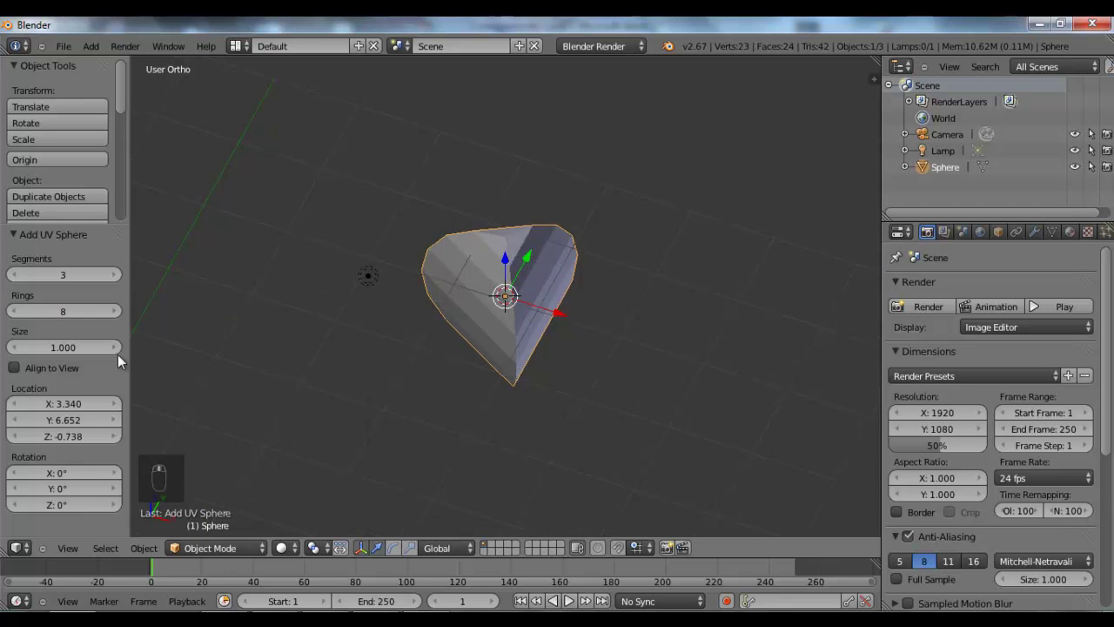
middle_drag(371, 409, 360, 447)
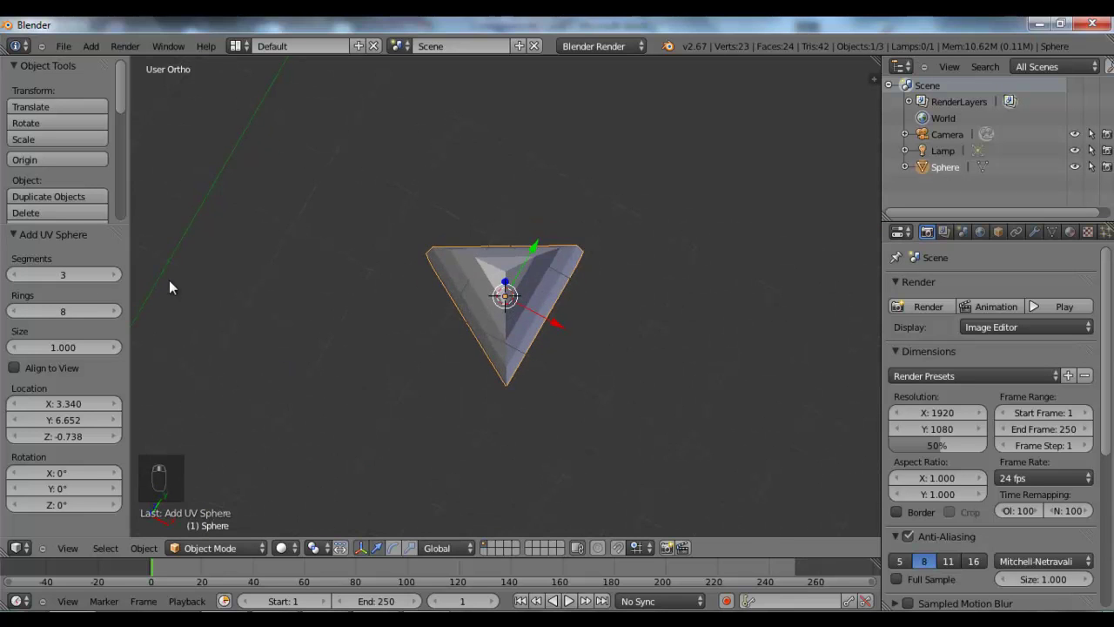
Step: Raise the UV sphere's segments one at a time to 17
click(114, 275)
click(114, 275)
click(114, 275)
click(115, 275)
click(114, 275)
click(114, 275)
click(114, 275)
click(115, 275)
click(114, 275)
click(114, 275)
click(114, 275)
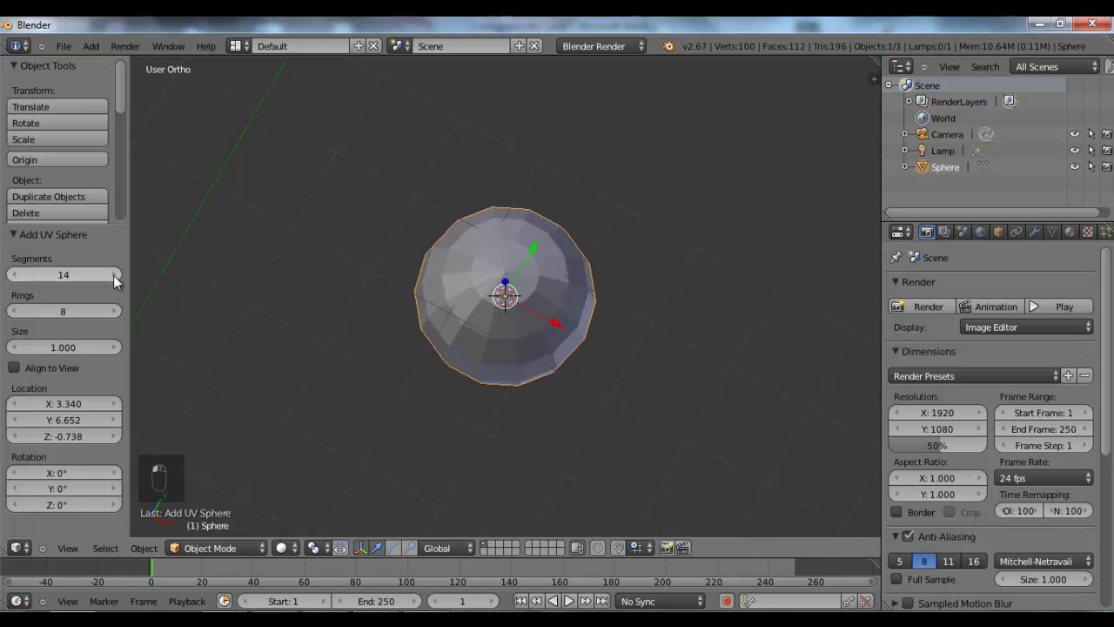
key(KP_Add)
key(KP_Subtract)
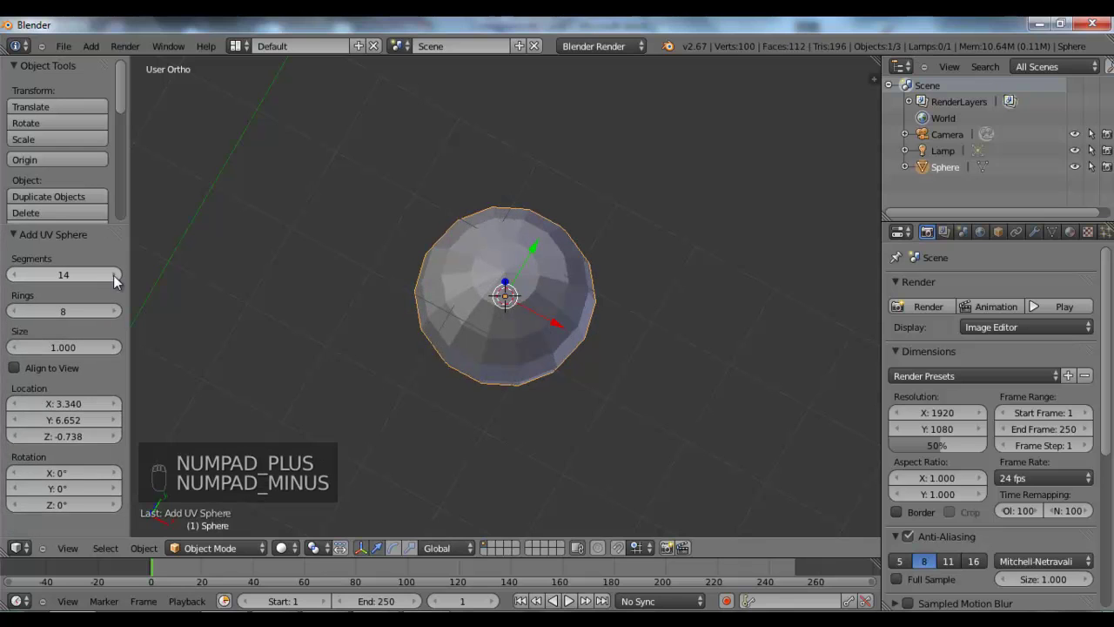
click(114, 275)
click(114, 275)
click(114, 275)
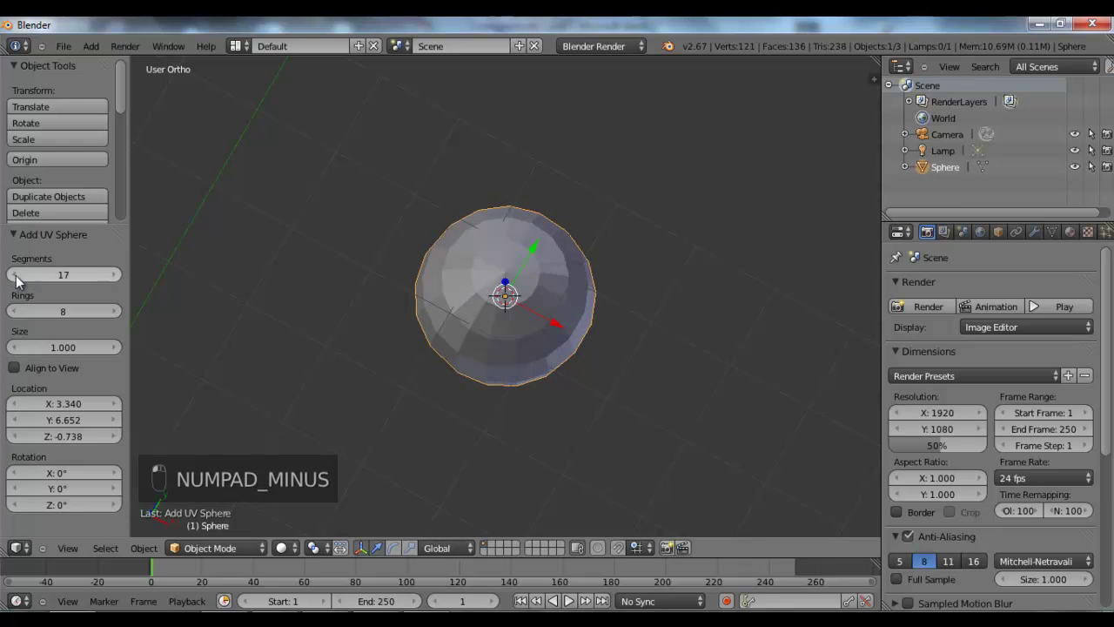
Step: Reduce the UV sphere's segments to 8
click(12, 275)
click(12, 275)
click(12, 275)
click(12, 275)
click(13, 275)
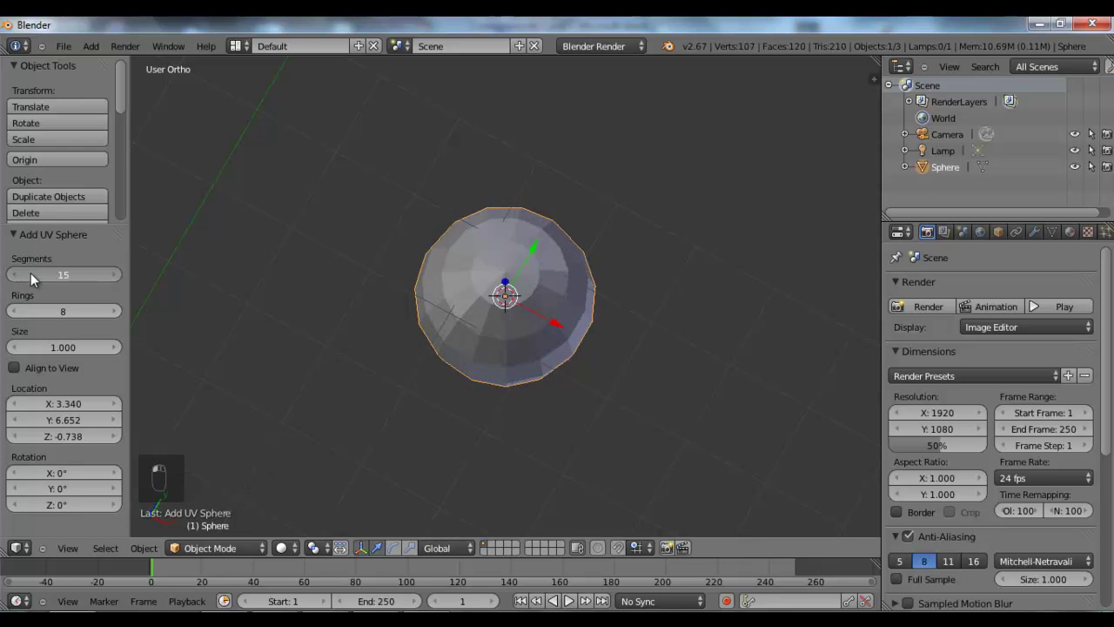
click(12, 275)
click(13, 275)
drag(75, 273, 44, 275)
Step: Set the UV sphere's segments to exactly 12
click(63, 275)
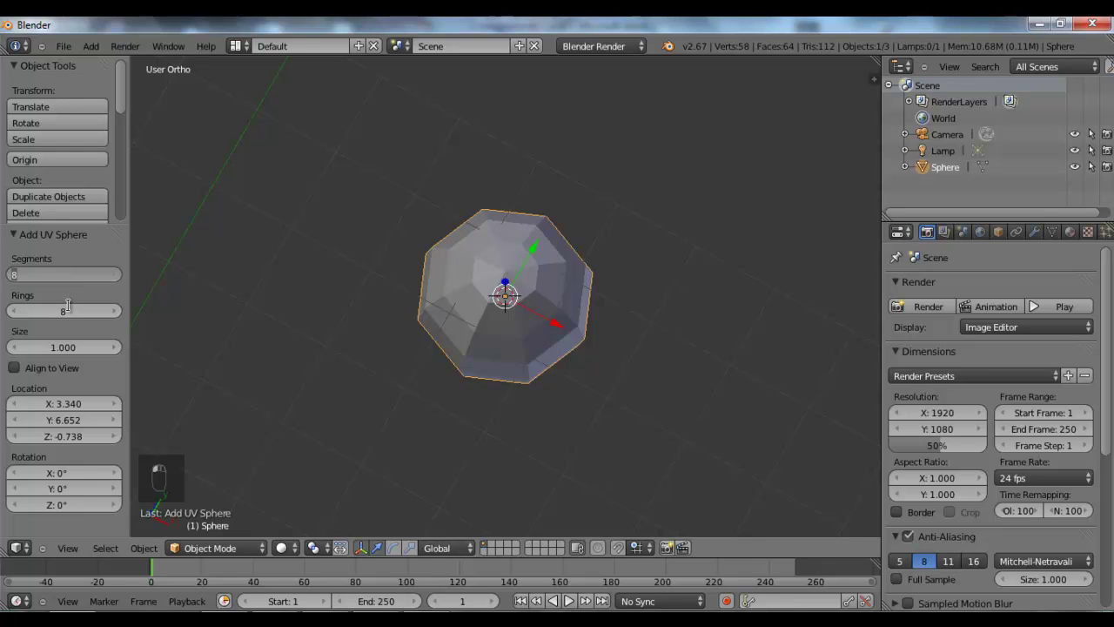
text(12)
key(Return)
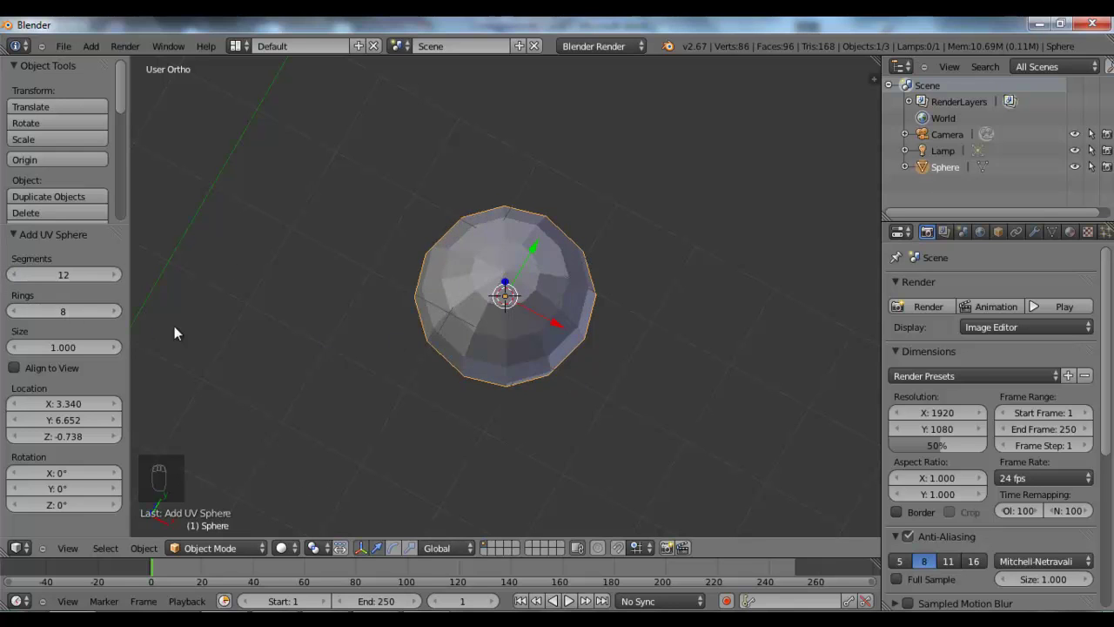
Step: Set the UV sphere's rings to 9 and its size to 1
mouse_move(42, 308)
mouse_down()
mouse_move(86, 310)
mouse_move(15, 313)
mouse_move(43, 313)
mouse_up()
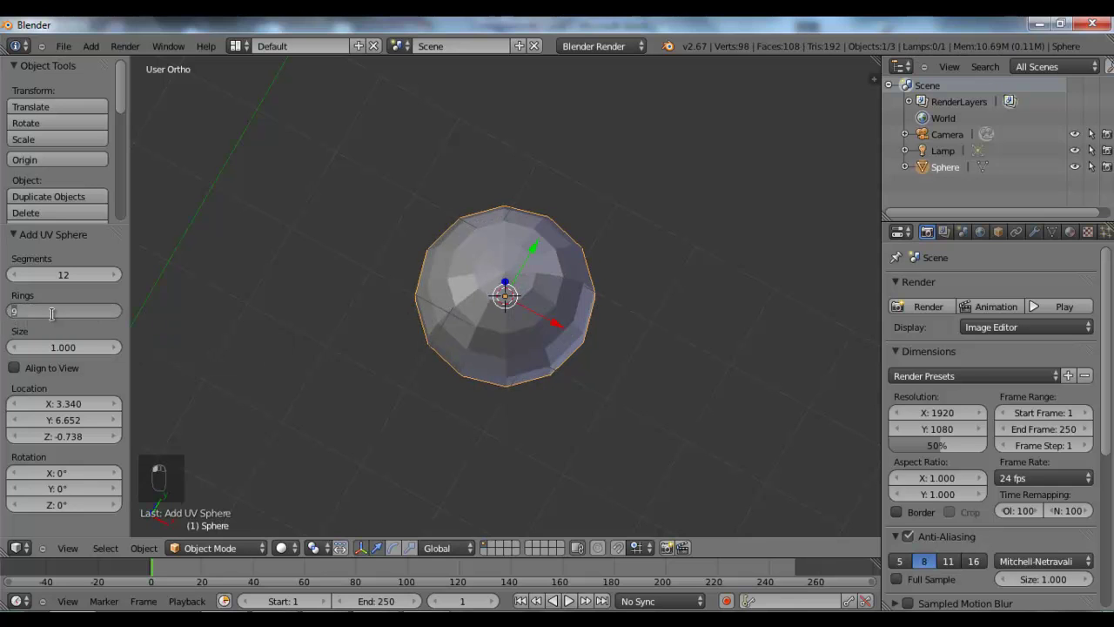
mouse_move(52, 346)
mouse_down()
mouse_move(149, 345)
mouse_move(61, 349)
mouse_up()
click(60, 348)
text(1)
key(Return)
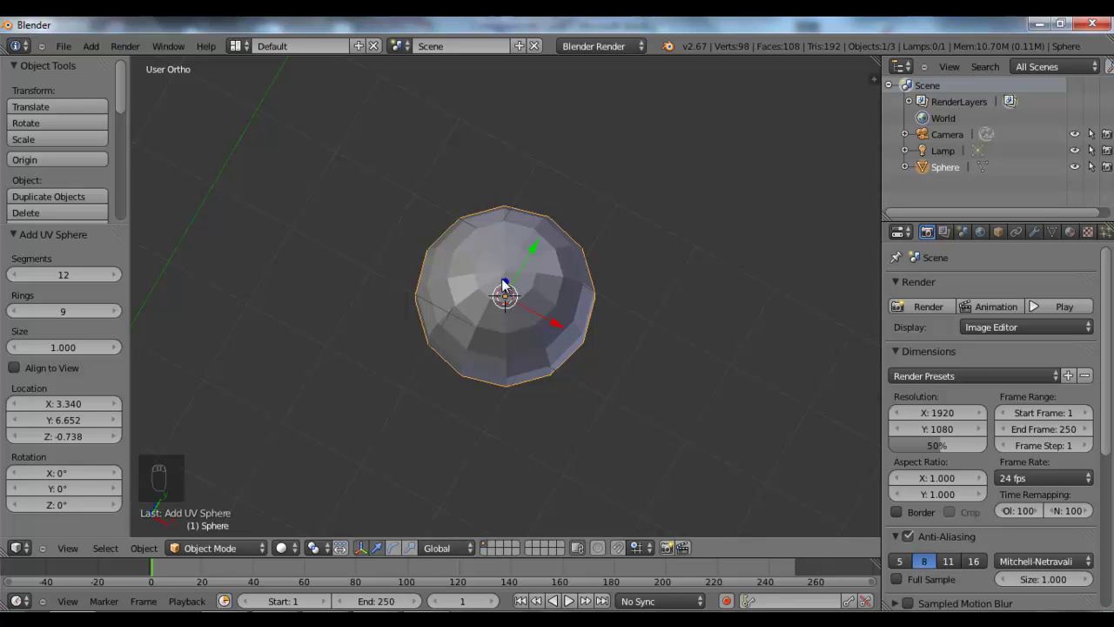
Step: Copy the selected sphere to the buffer, and copy the segments value of 12 into the rings value
key(ctrl+c)
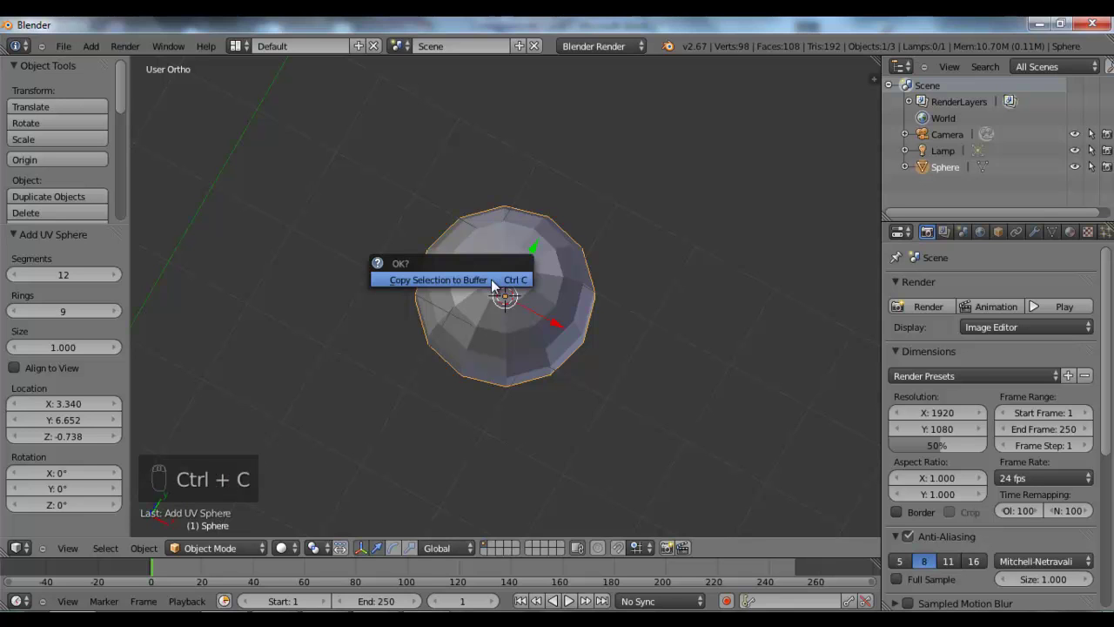
click(425, 281)
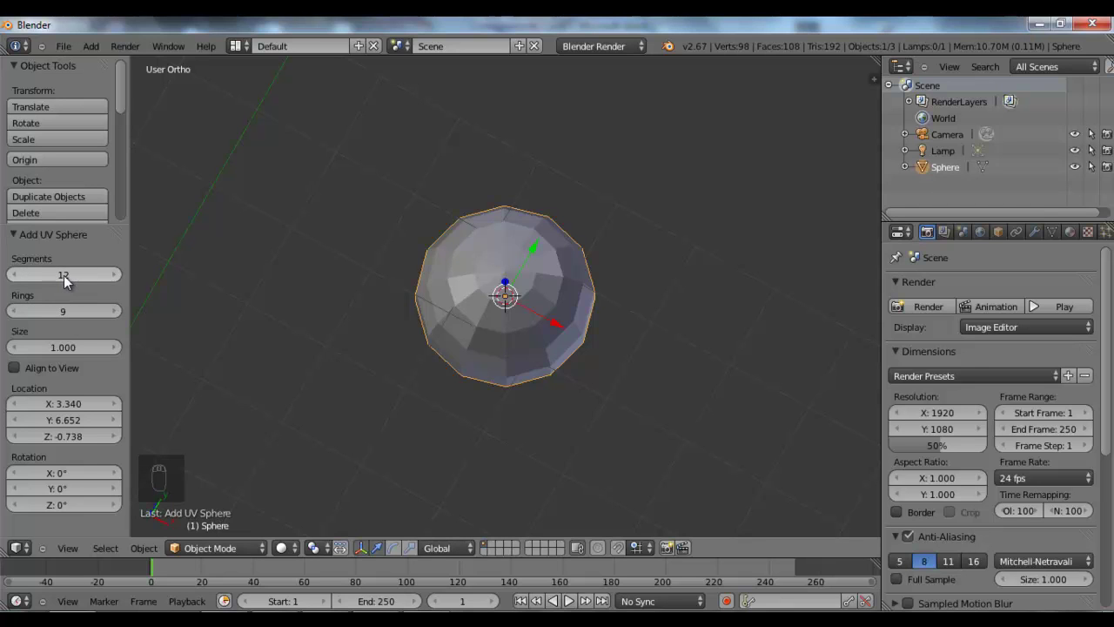
key(ctrl+c)
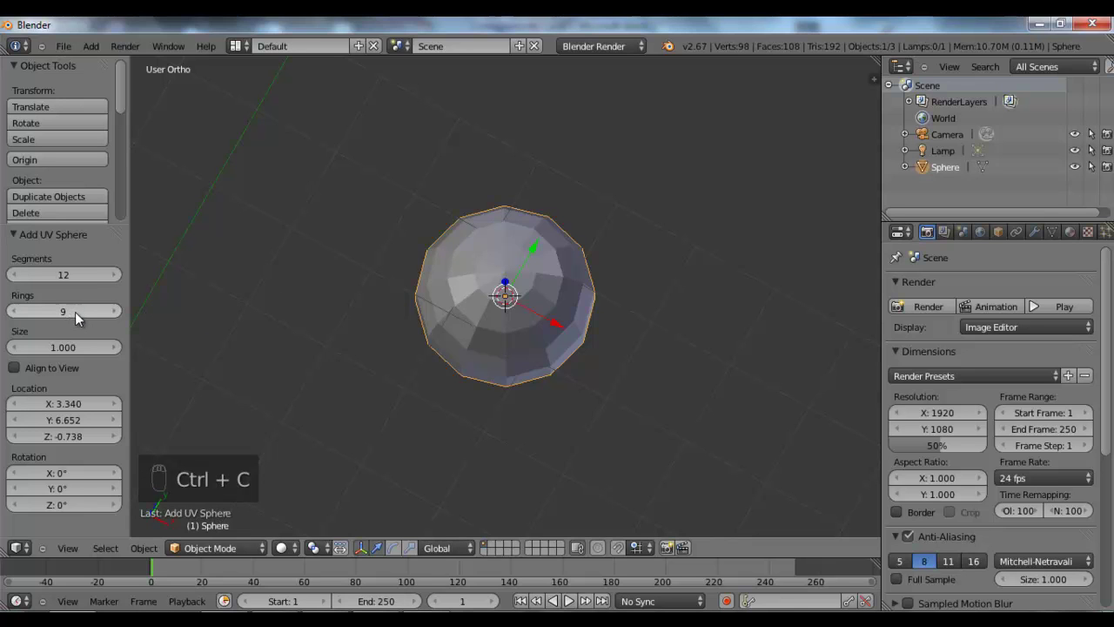
key(ctrl+v)
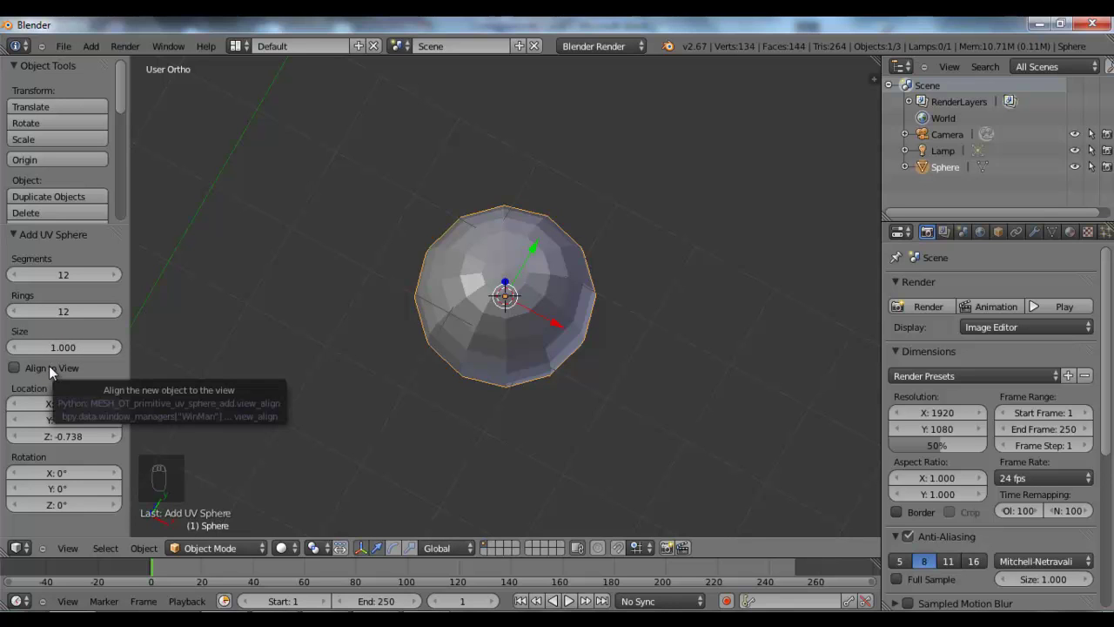
Step: Examine the UV sphere from several angles, including the front, right, top, back and bottom orthographic views
middle_drag(392, 438, 187, 362)
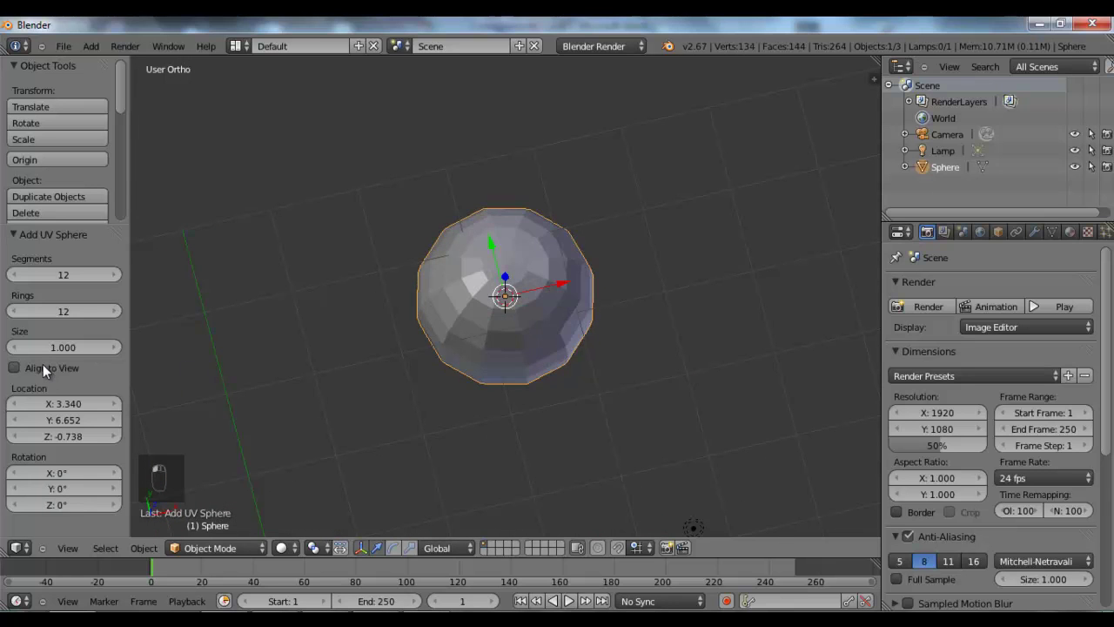
mouse_move(376, 354)
middle_down()
mouse_move(362, 348)
mouse_move(384, 342)
middle_up()
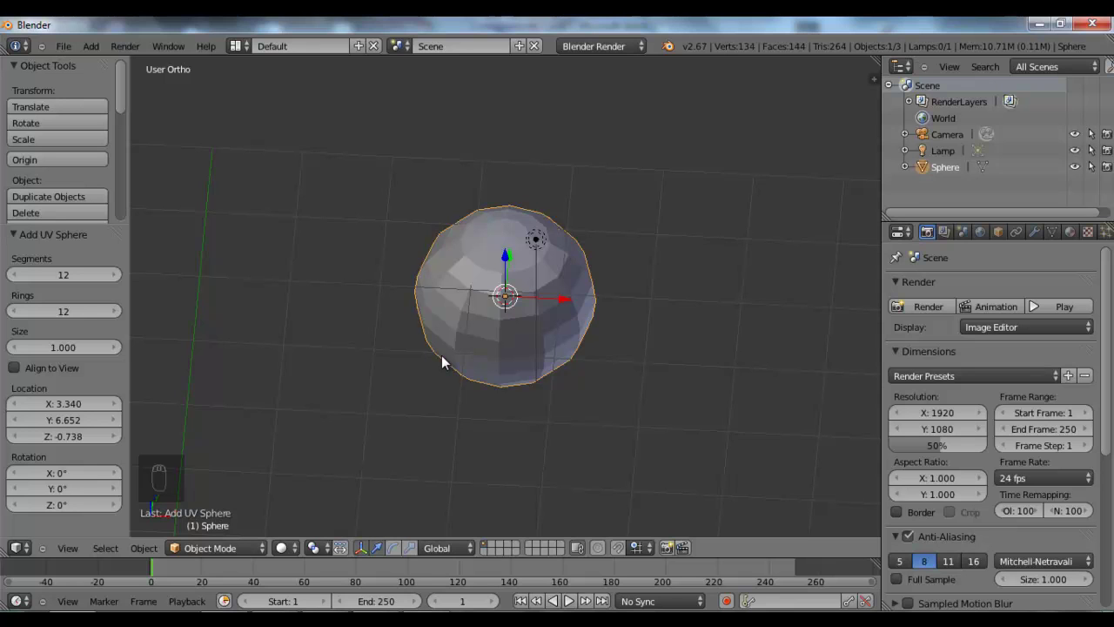
key(KP_1)
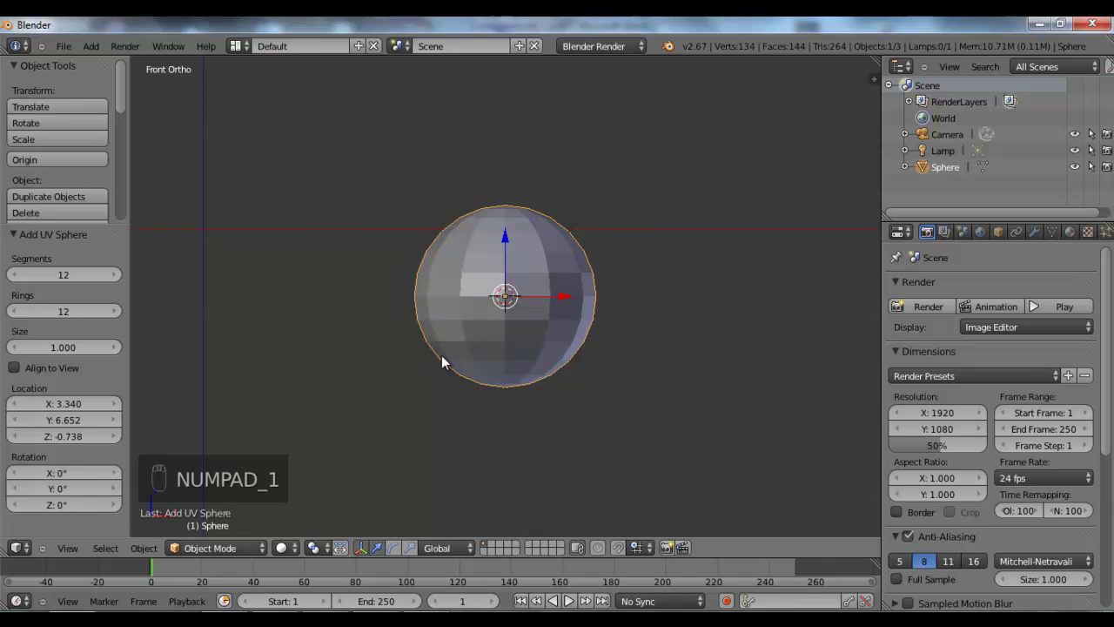
key(KP_3)
key(KP_6)
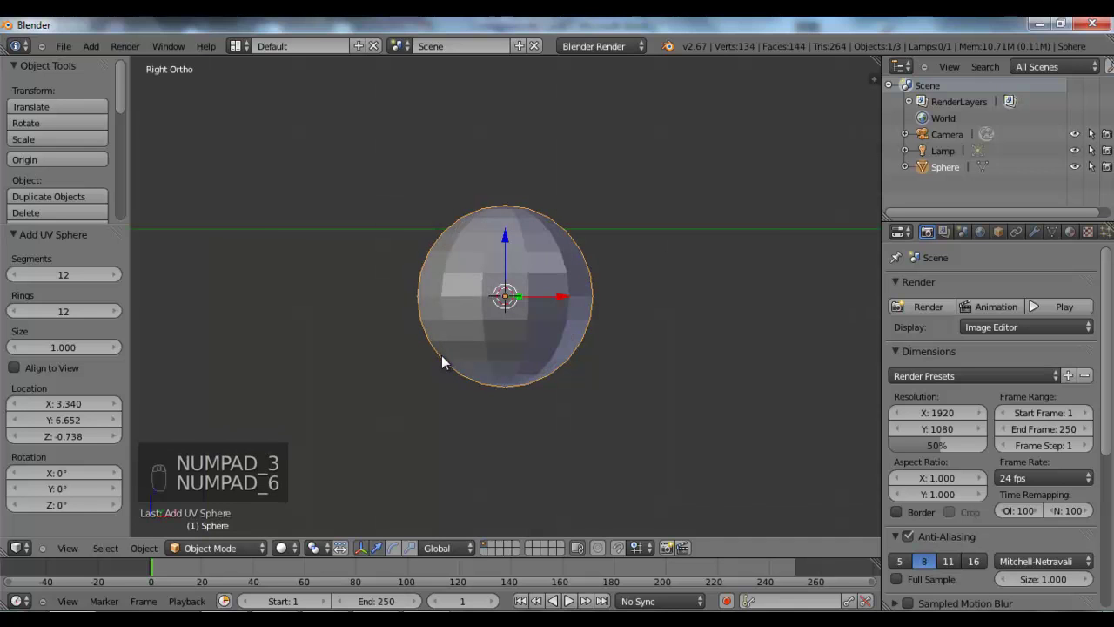
key(KP_7)
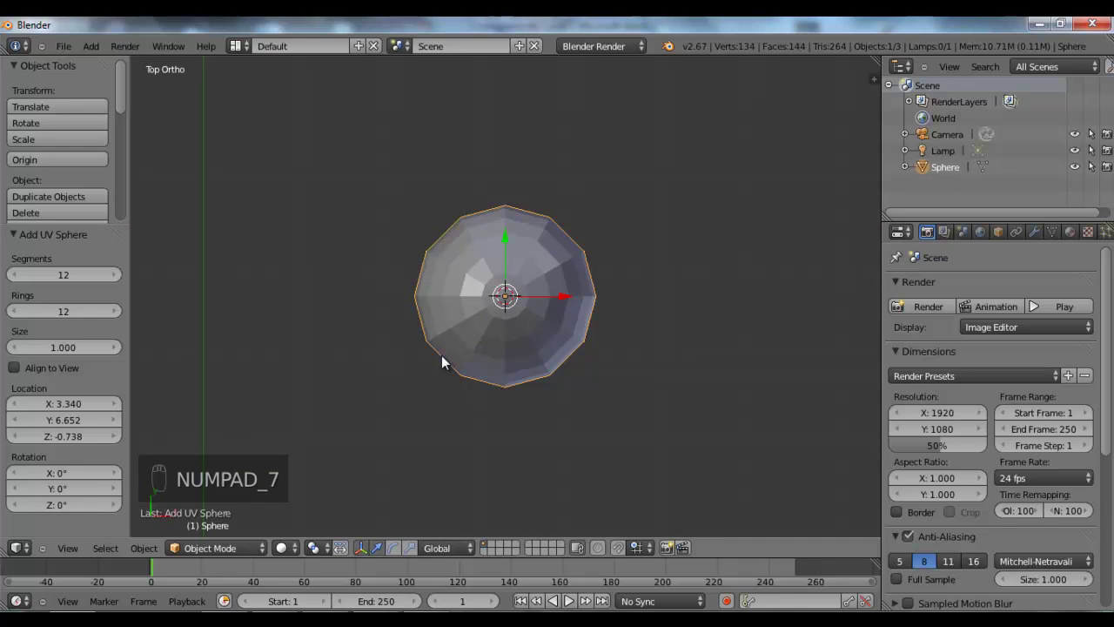
key(KP_9)
key(KP_1)
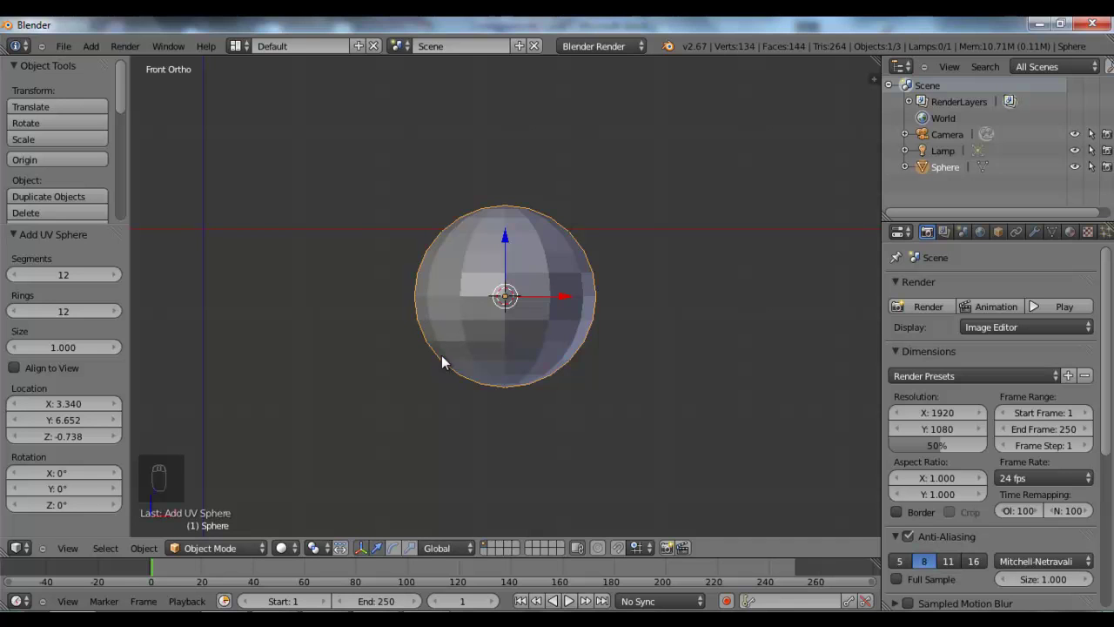
key(ctrl+KP_1)
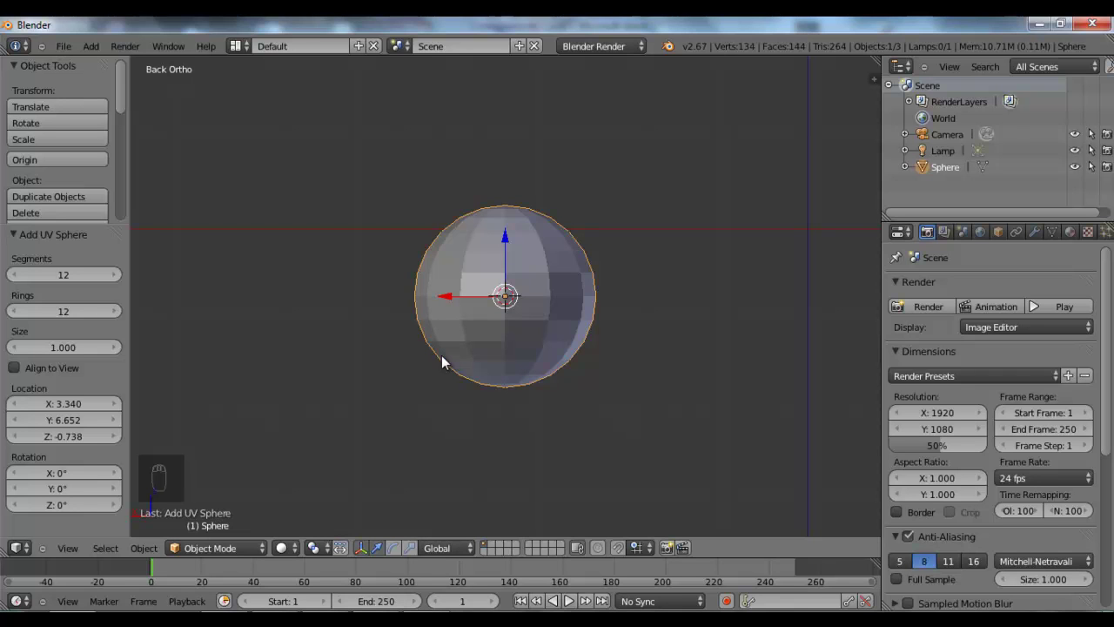
key(KP_7)
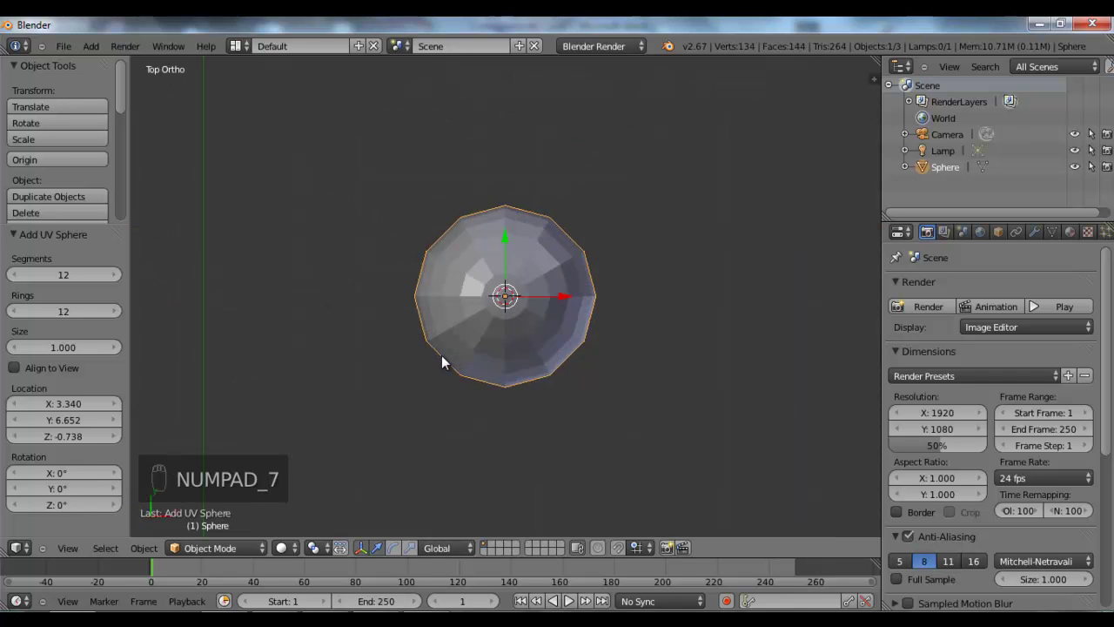
key(ctrl+KP_7)
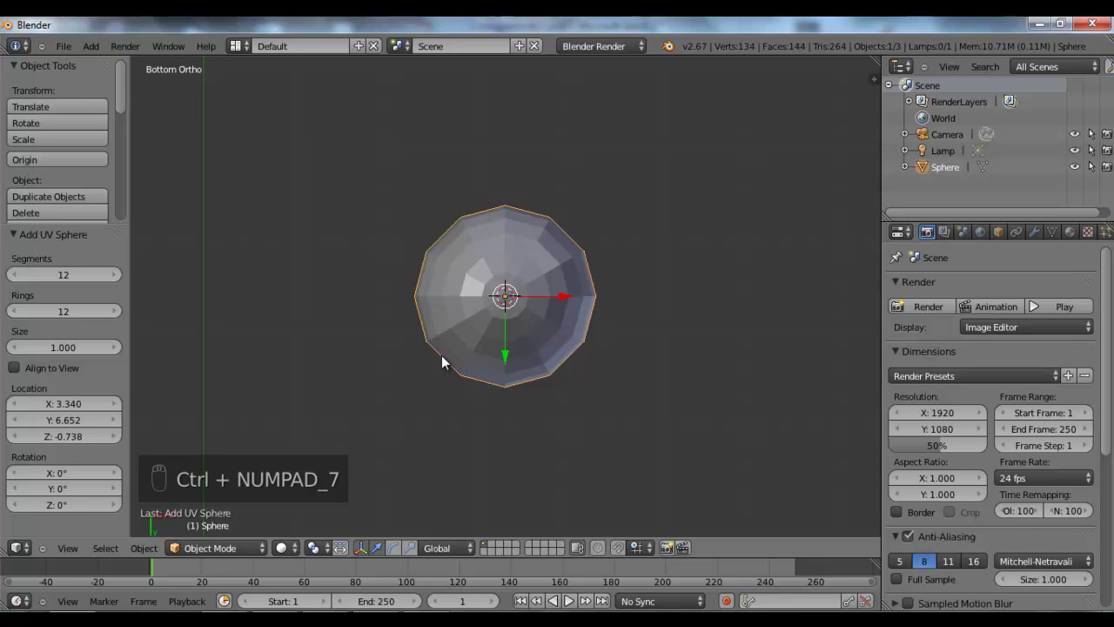
Step: View the sphere from the right, left and front in orthographic projection
key(KP_3)
key(ctrl+KP_3)
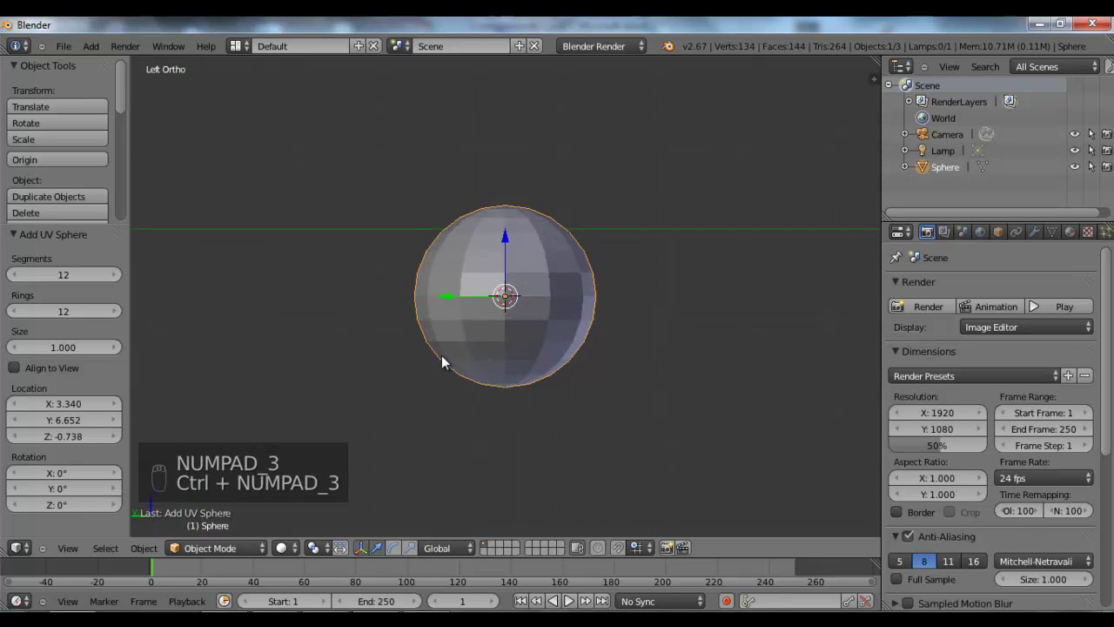
key(KP_1)
Step: Orbit the view vertically around the sphere in small increments, first downward and back upward
key(KP_2)
key(KP_2)
key(KP_2)
key(KP_2)
key(KP_2)
key(KP_2)
key(KP_2)
key(KP_2)
key(KP_2)
key(KP_2)
key(KP_2)
key(KP_2)
key(KP_2)
key(KP_2)
key(KP_2)
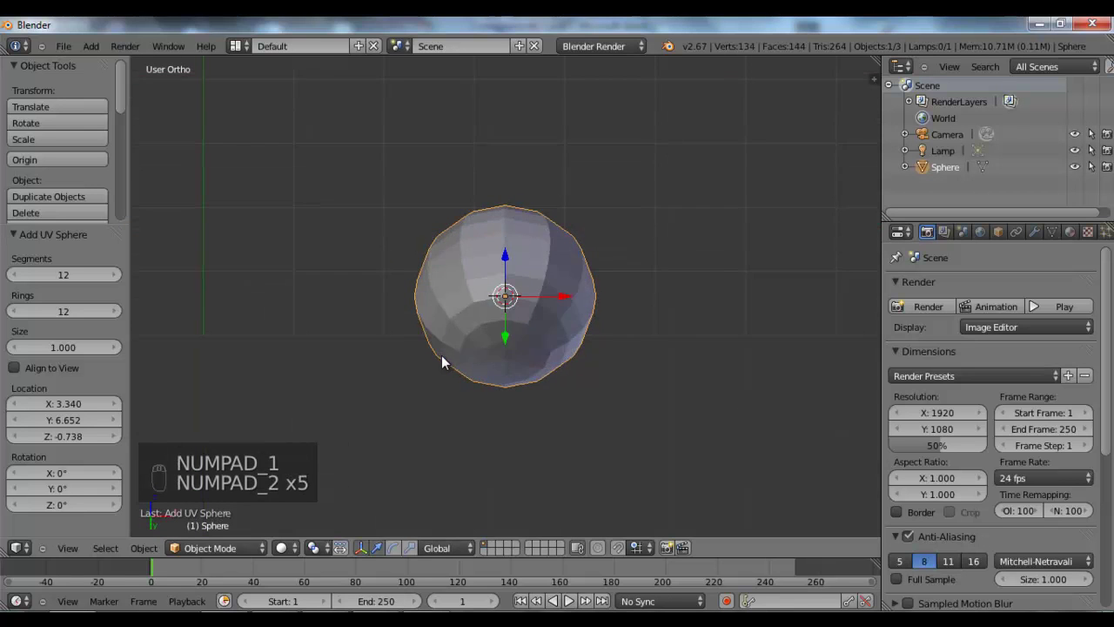
key(KP_2)
key(KP_2)
key(KP_2)
key(KP_2)
key(KP_2)
key(KP_2)
key(KP_2)
key(KP_2)
key(KP_2)
key(KP_2)
key(KP_2)
key(KP_2)
key(KP_2)
key(KP_2)
key(KP_2)
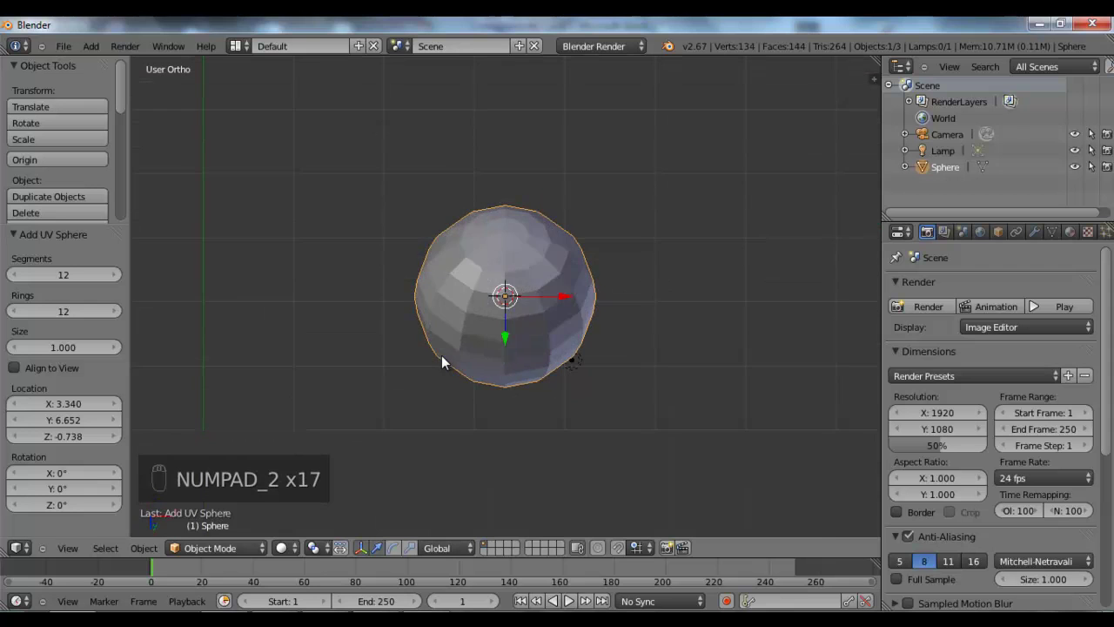
key(KP_2)
key(KP_2)
key(KP_2)
key(KP_2)
key(KP_2)
key(KP_2)
key(KP_2)
key(KP_2)
key(KP_2)
key(KP_2)
key(KP_2)
key(KP_2)
key(KP_2)
key(KP_2)
key(KP_2)
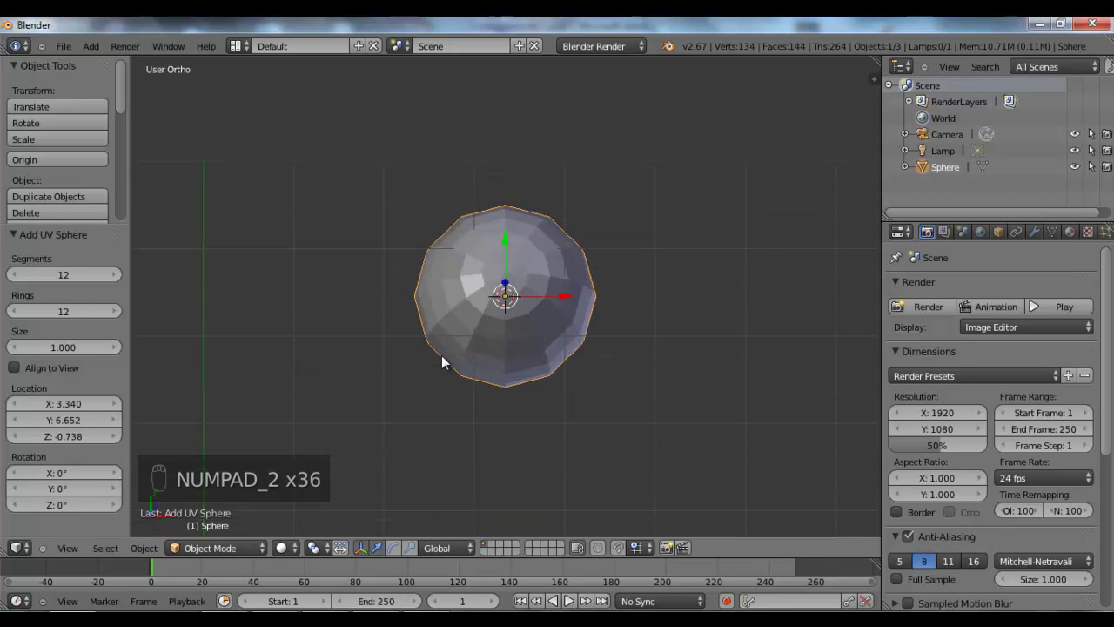
key(KP_2)
key(KP_2)
key(KP_2)
key(KP_2)
key(KP_2)
key(KP_2)
key(KP_2)
key(KP_2)
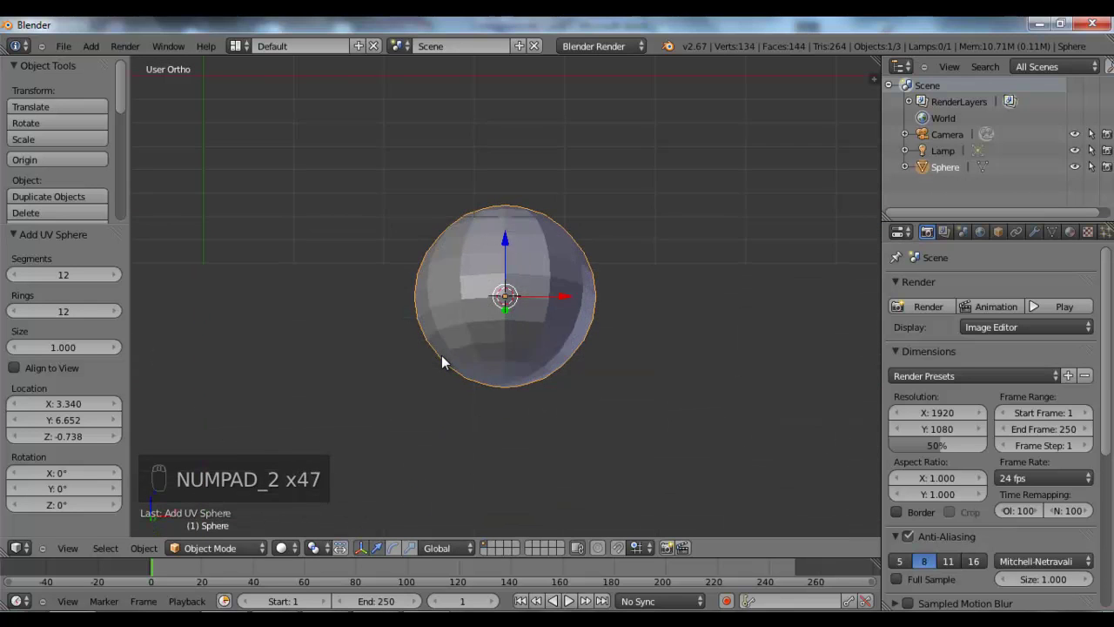
key(KP_8)
key(KP_8)
key(KP_8)
key(KP_8)
key(KP_8)
key(KP_8)
key(KP_8)
key(KP_8)
key(KP_8)
key(KP_8)
key(KP_8)
key(KP_8)
key(KP_8)
key(KP_8)
key(KP_8)
key(KP_8)
key(KP_8)
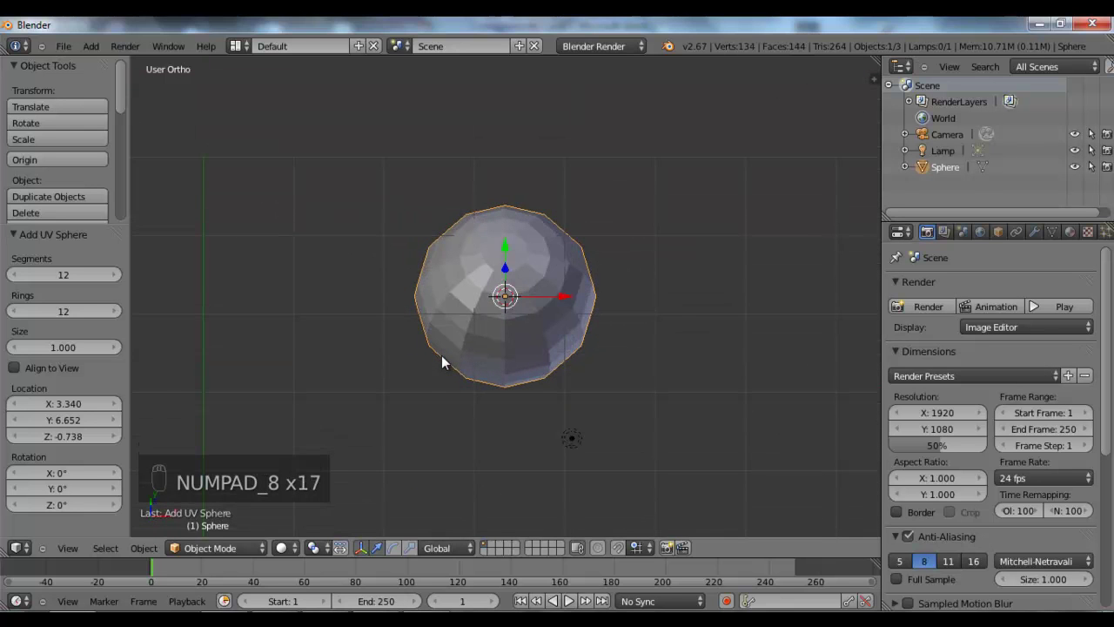
Step: Orbit the view horizontally around the sphere in both directions and return to the front orthographic view
key(KP_4)
key(KP_4)
key(KP_4)
key(KP_4)
key(KP_4)
key(KP_4)
key(KP_4)
key(KP_4)
key(KP_4)
key(KP_4)
key(KP_4)
key(KP_4)
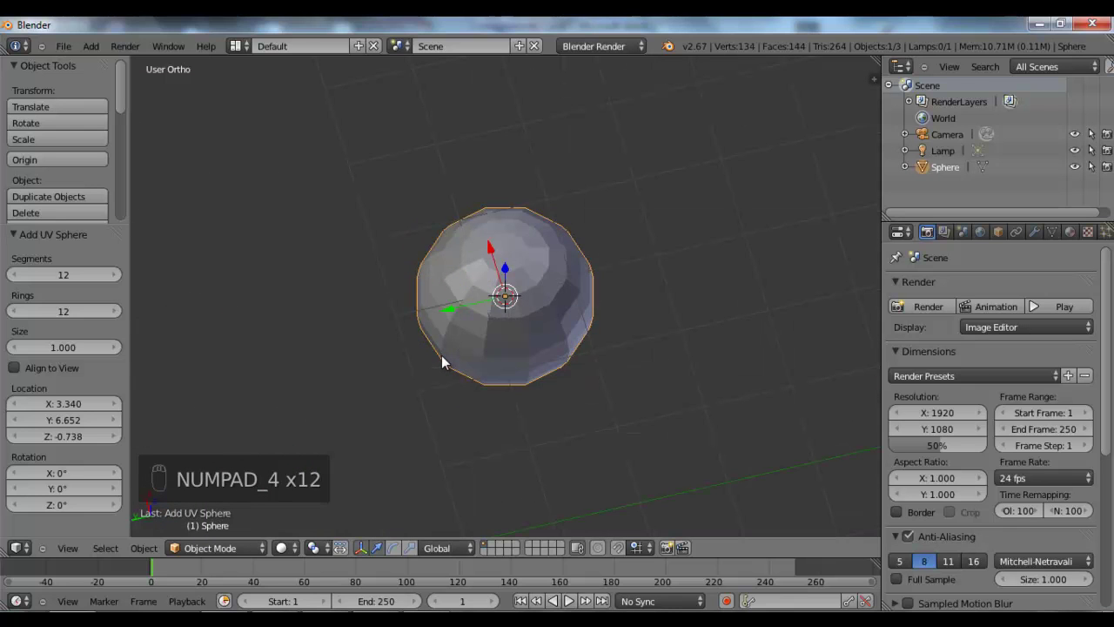
key(KP_4)
key(KP_4)
key(KP_4)
key(KP_4)
key(KP_6)
key(KP_6)
key(KP_6)
key(KP_6)
key(KP_6)
key(KP_6)
key(KP_6)
key(KP_6)
key(KP_6)
key(KP_6)
key(KP_6)
key(KP_6)
key(KP_6)
key(KP_6)
key(KP_6)
key(KP_6)
key(KP_6)
key(KP_6)
key(KP_6)
key(KP_6)
key(KP_6)
key(KP_6)
key(KP_6)
key(KP_6)
key(KP_6)
key(KP_6)
key(KP_6)
key(KP_6)
key(KP_6)
key(KP_6)
key(KP_6)
key(KP_6)
key(KP_6)
key(KP_1)
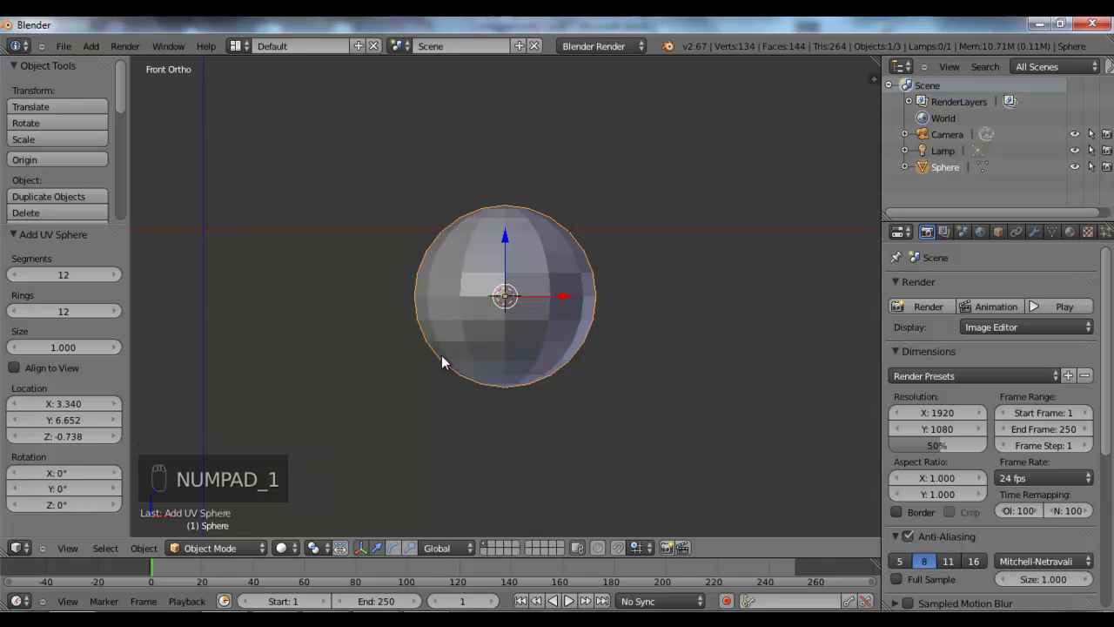
Step: Compare the scene in perspective and orthographic projection, from the front and from several angles
key(KP_5)
key(KP_5)
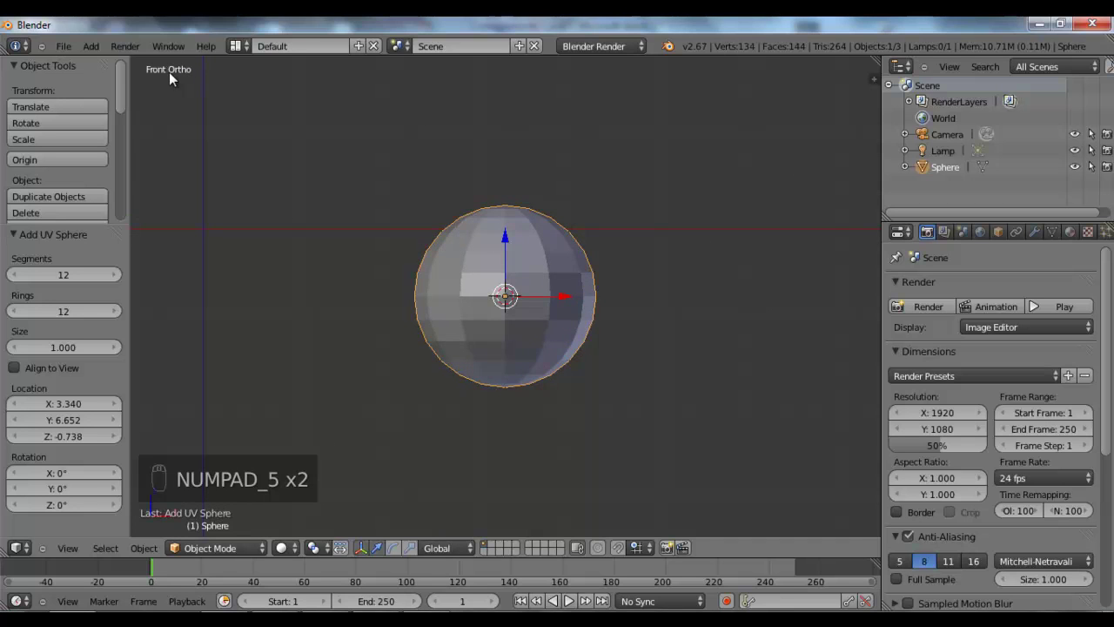
key(KP_5)
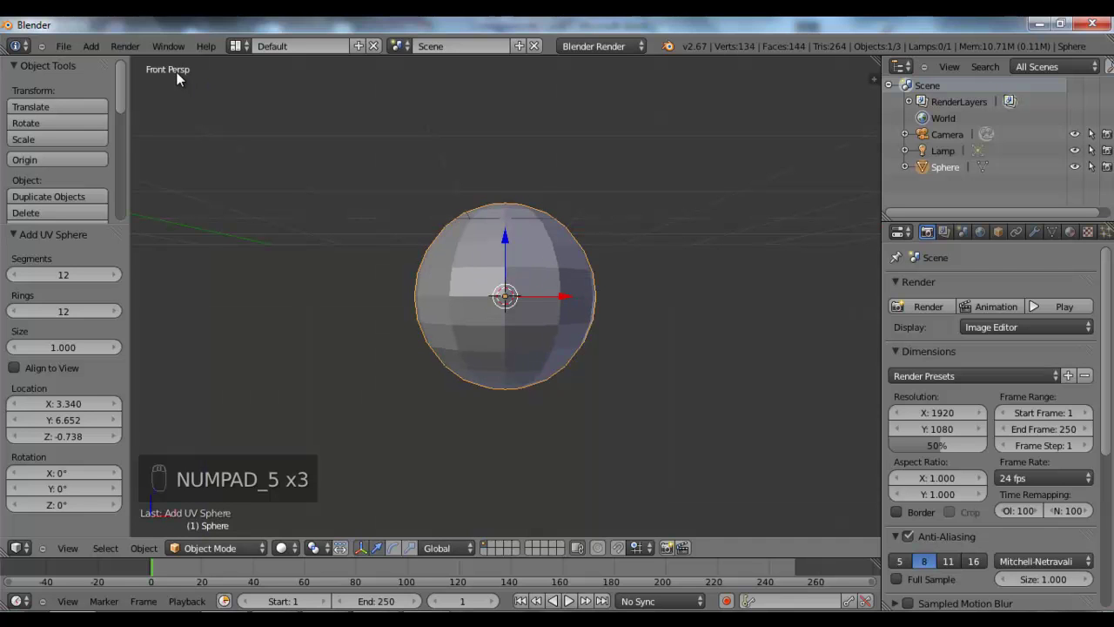
scroll(175, 71, down, 2)
middle_drag(286, 107, 478, 246)
scroll(356, 244, down, 2)
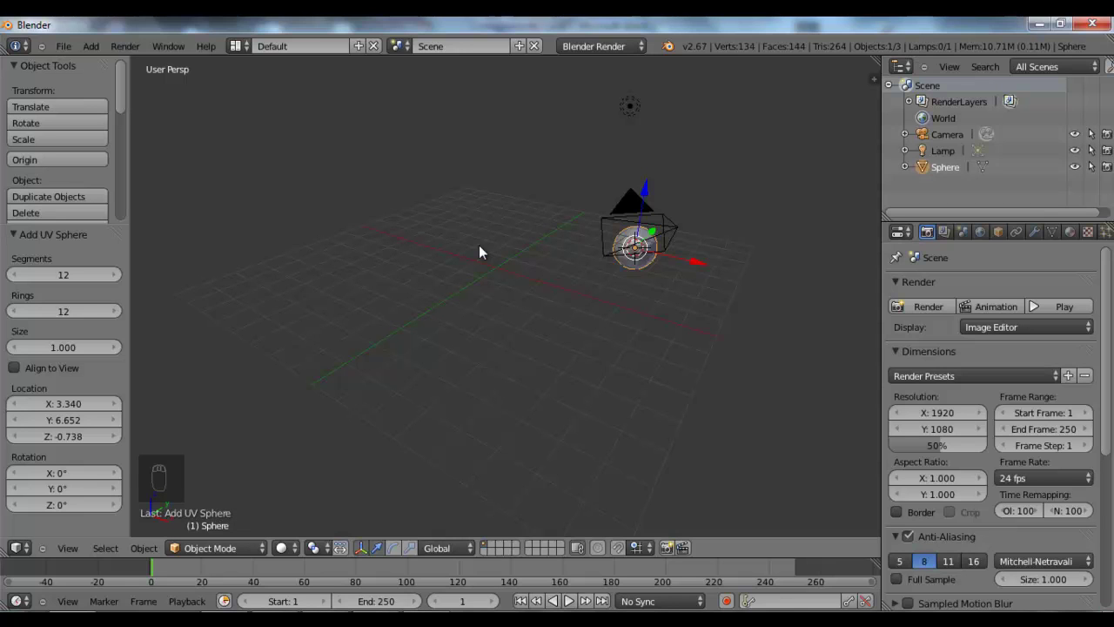
middle_drag(479, 244, 600, 245)
key(KP_5)
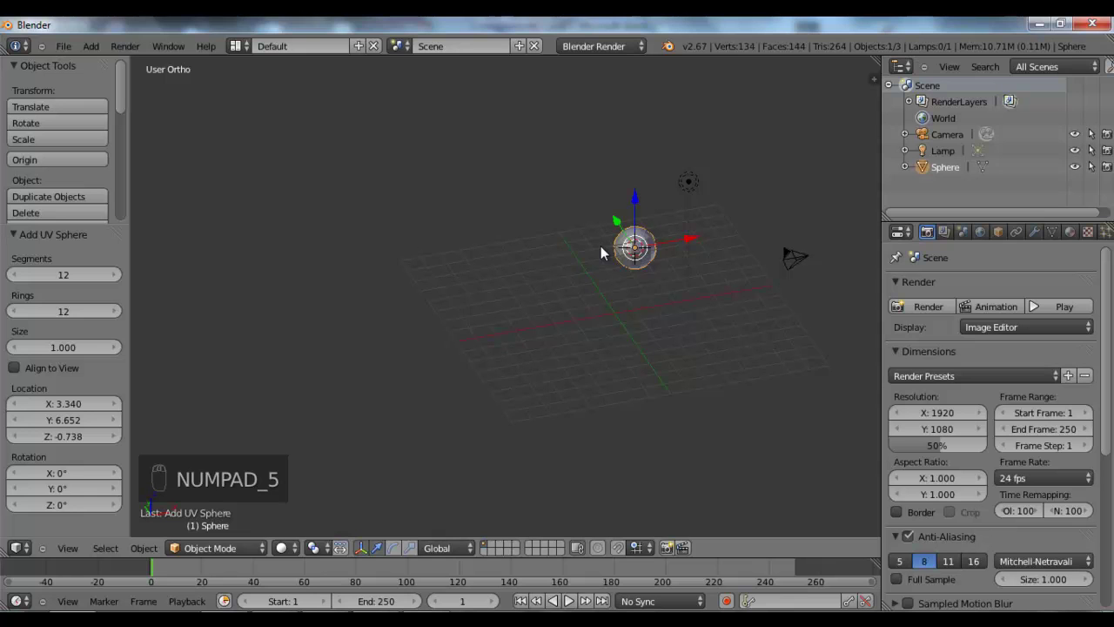
middle_drag(601, 245, 492, 262)
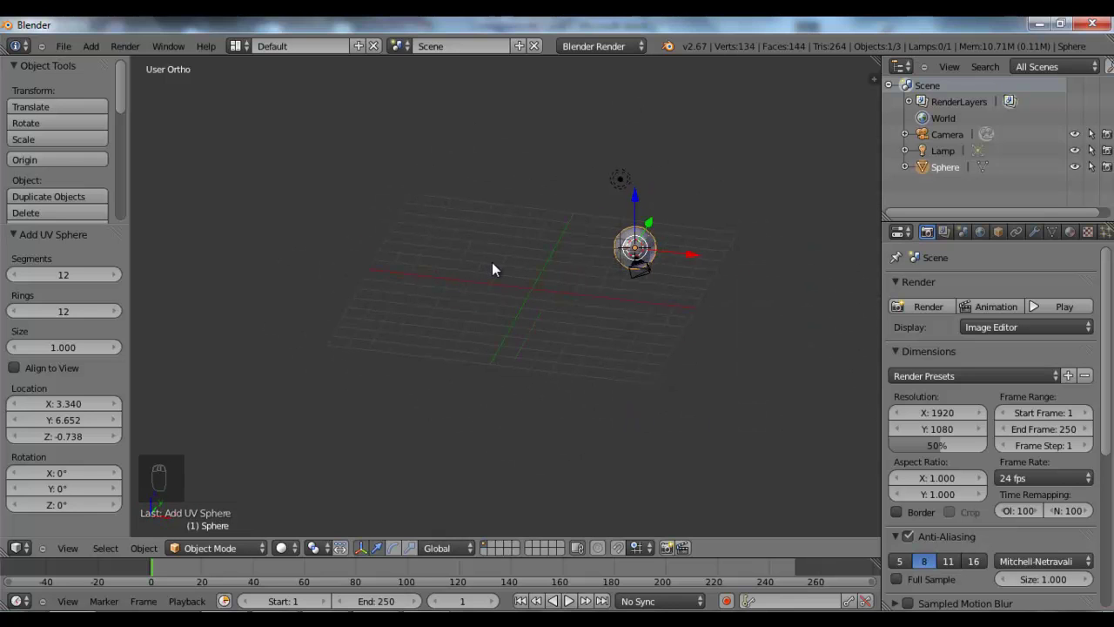
Step: Toggle the angled view repeatedly between orthographic and perspective, and finish in the front orthographic view
key(KP_5)
key(KP_5)
key(KP_5)
key(KP_5)
key(KP_5)
key(KP_5)
key(KP_5)
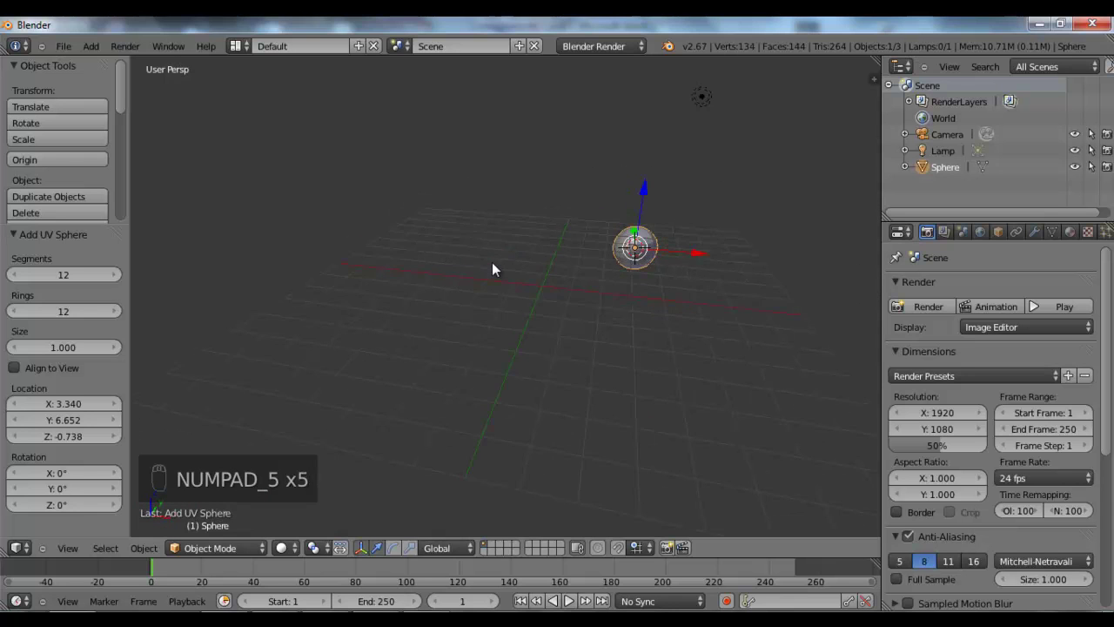
key(KP_1)
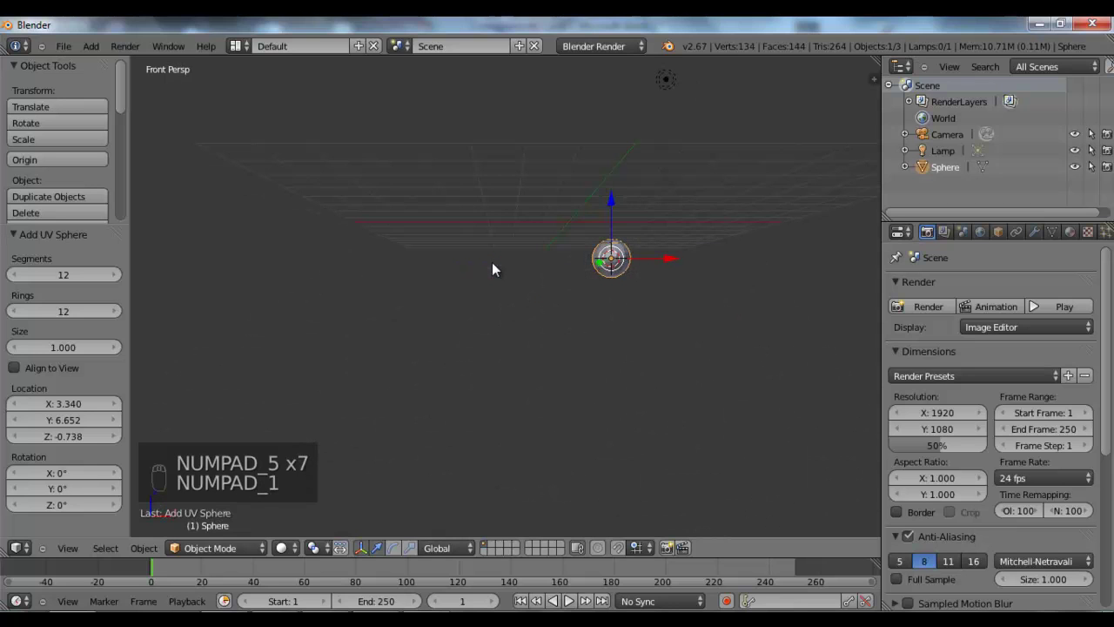
key(KP_5)
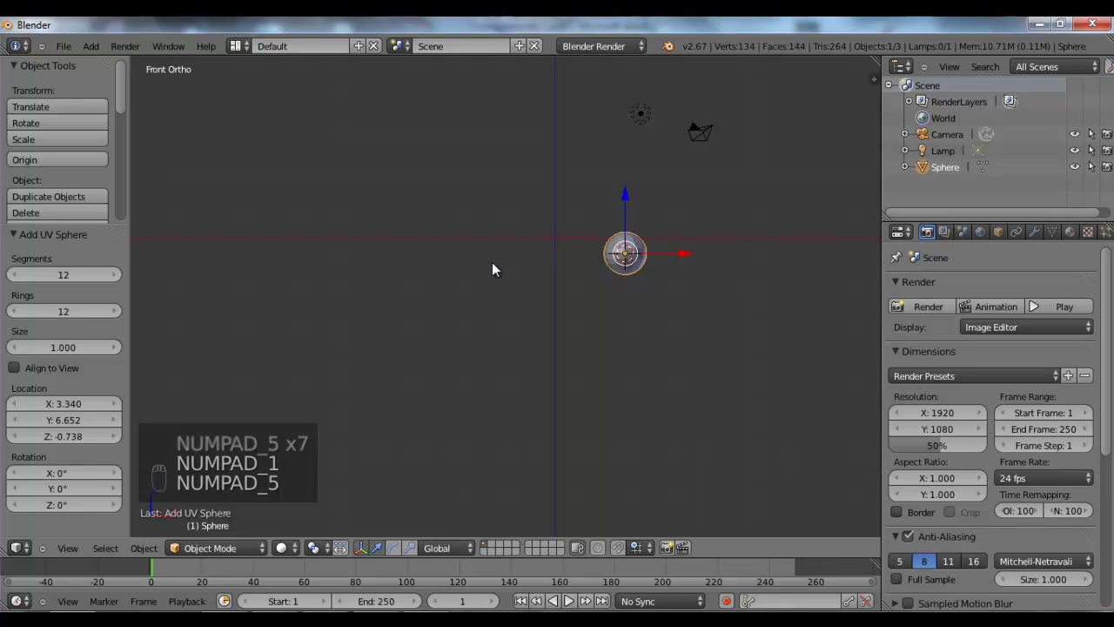
Step: Enable Align to View for the UV sphere in the front orthographic view
shift+middle_drag(492, 262, 370, 305)
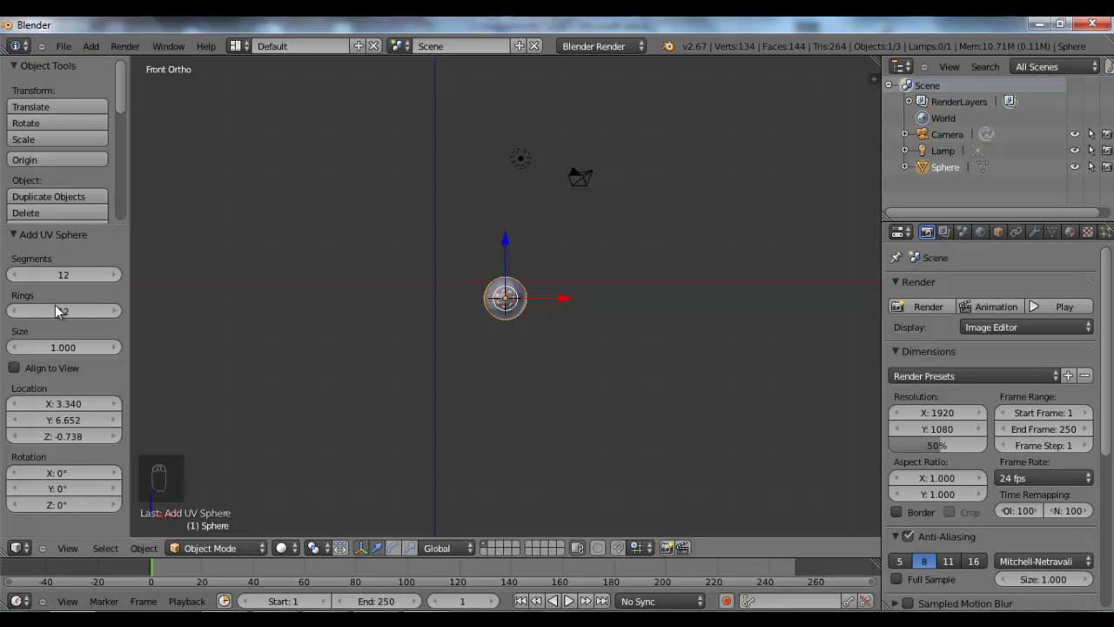
click(40, 363)
click(40, 363)
click(41, 367)
scroll(338, 345, up, 5)
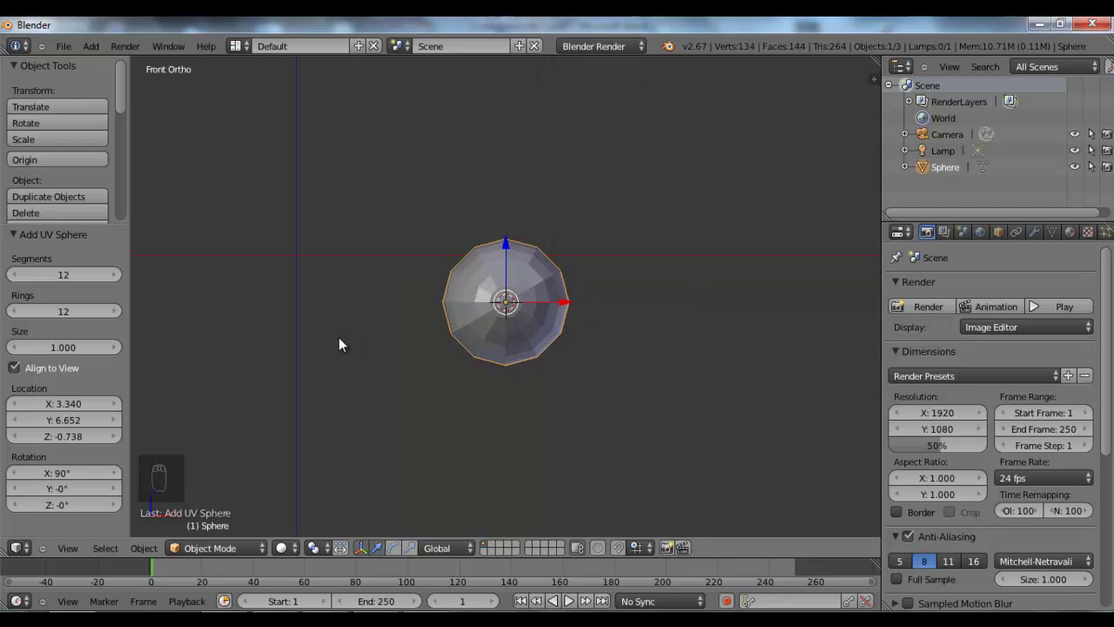
Step: Bring up the last operation's settings and disable Align to View for the UV sphere
key(F6)
key(F6)
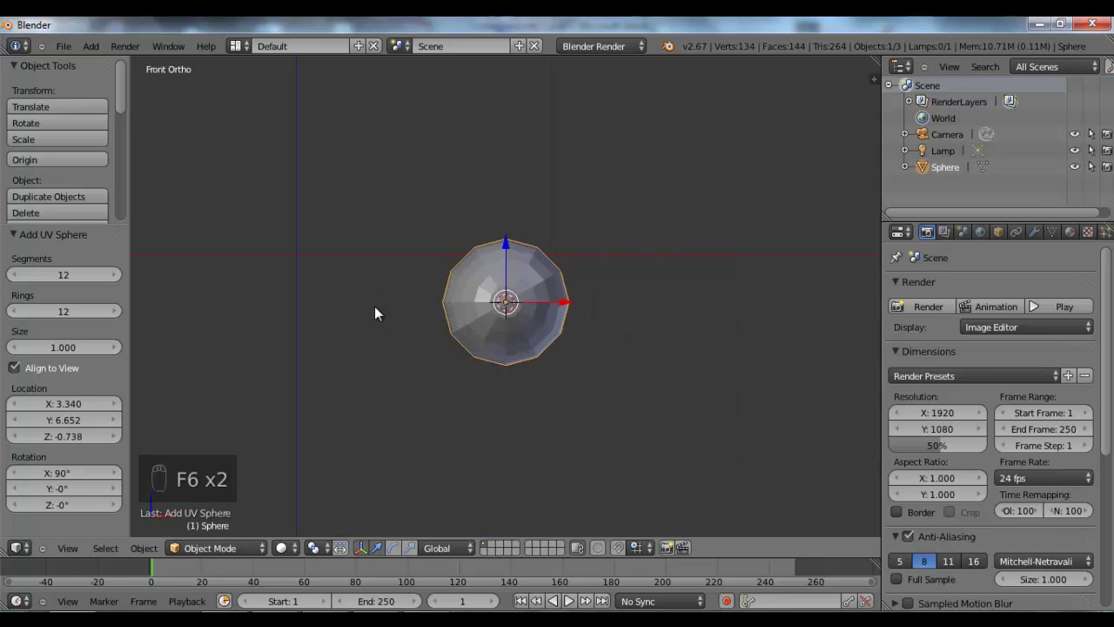
key(KP_1)
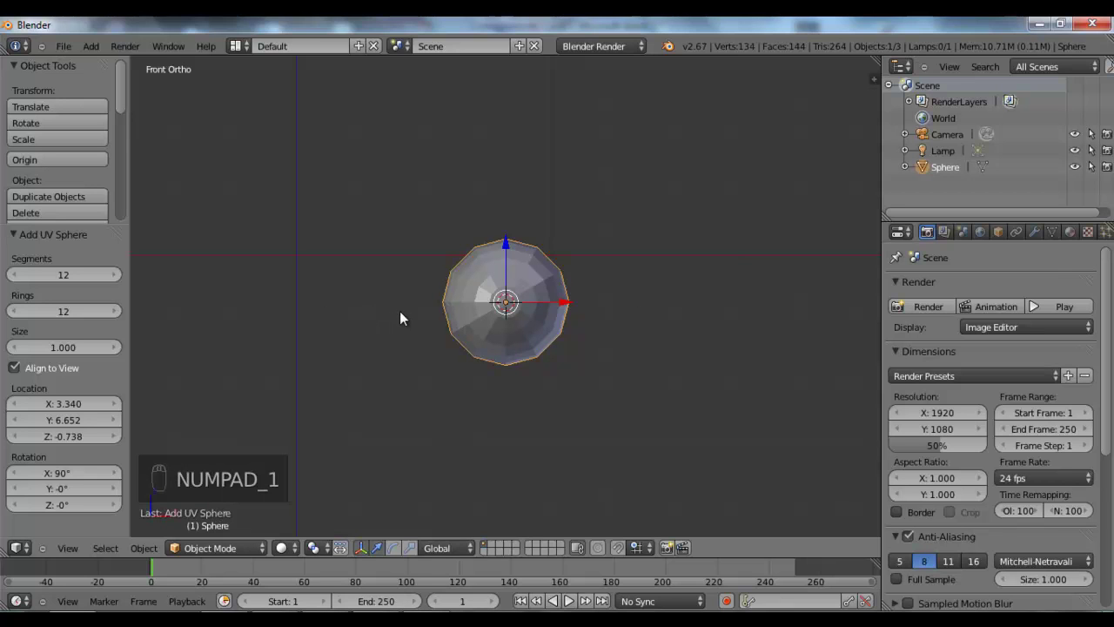
click(22, 365)
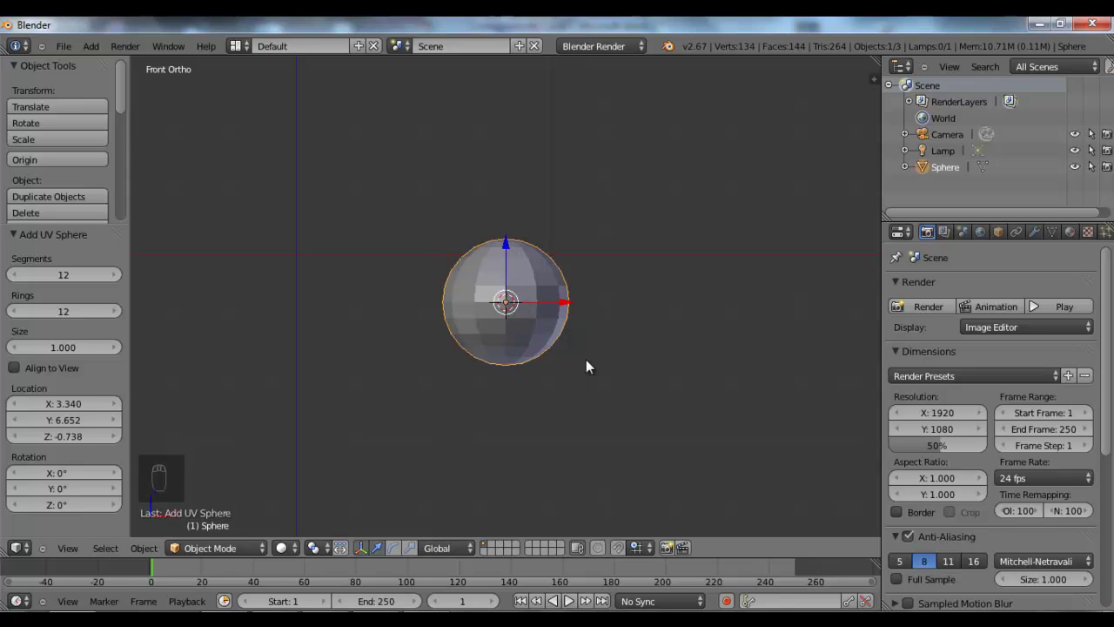
Step: Turn the 3D transform manipulator off and back on with the sphere seen from an angle
middle_drag(593, 362, 485, 425)
scroll(510, 393, up, 3)
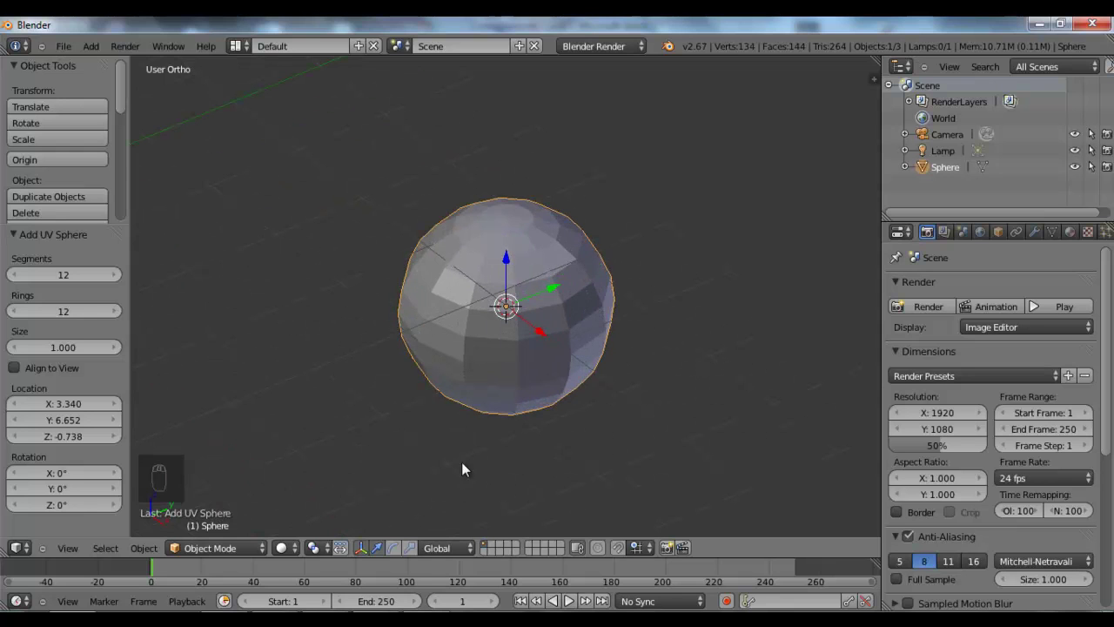
click(360, 549)
click(360, 548)
scroll(526, 313, down, 2)
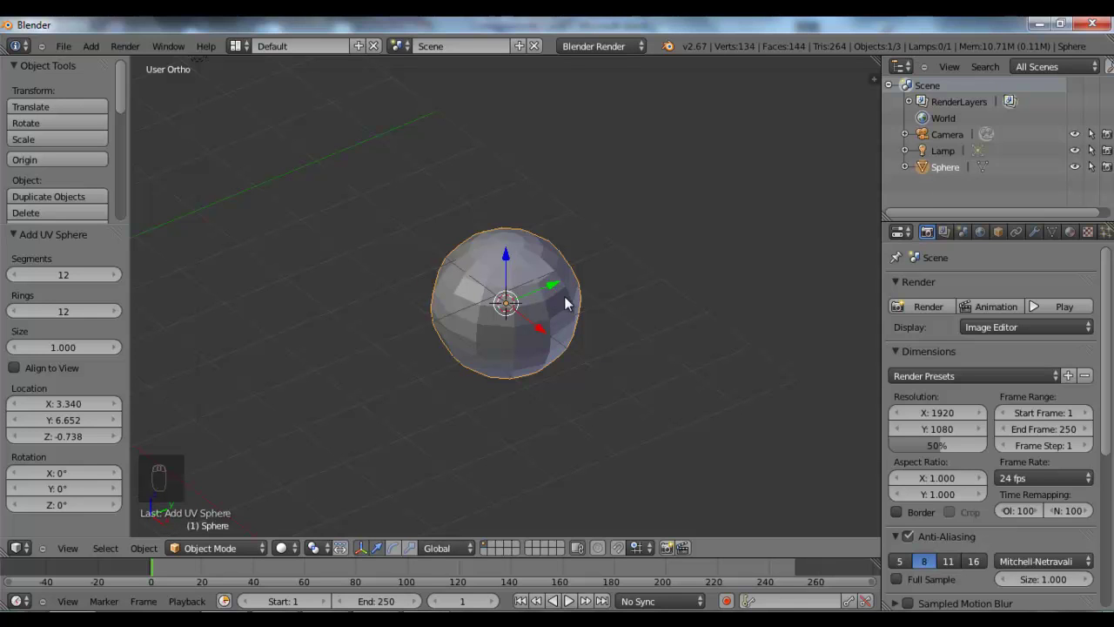
Step: Move the sphere slightly along its Y, X and Z axes with the manipulator, about 0.039 along Z
mouse_move(554, 290)
mouse_down()
mouse_move(419, 329)
mouse_move(606, 287)
mouse_move(471, 306)
mouse_move(637, 260)
mouse_move(471, 318)
mouse_move(561, 286)
mouse_up()
mouse_move(550, 329)
mouse_down()
mouse_move(613, 400)
mouse_move(557, 332)
mouse_up()
mouse_move(532, 260)
mouse_down()
mouse_move(540, 213)
mouse_move(541, 255)
mouse_up()
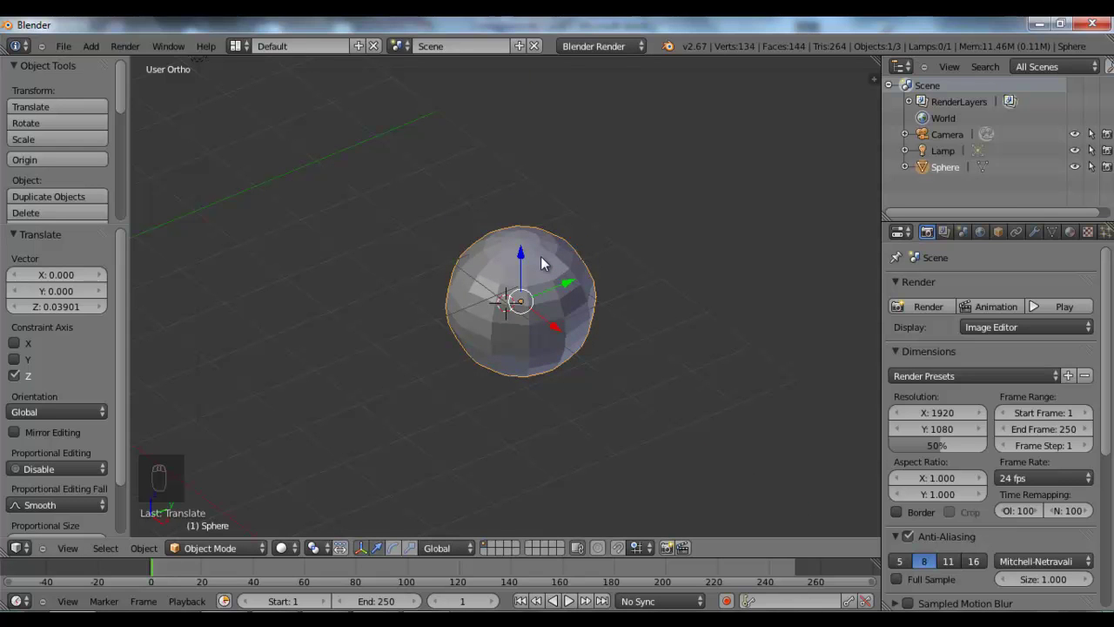
Step: Show the object transform properties and change the sphere's location to about X 17.5, Y 10.7 and Z -19.3
key(n)
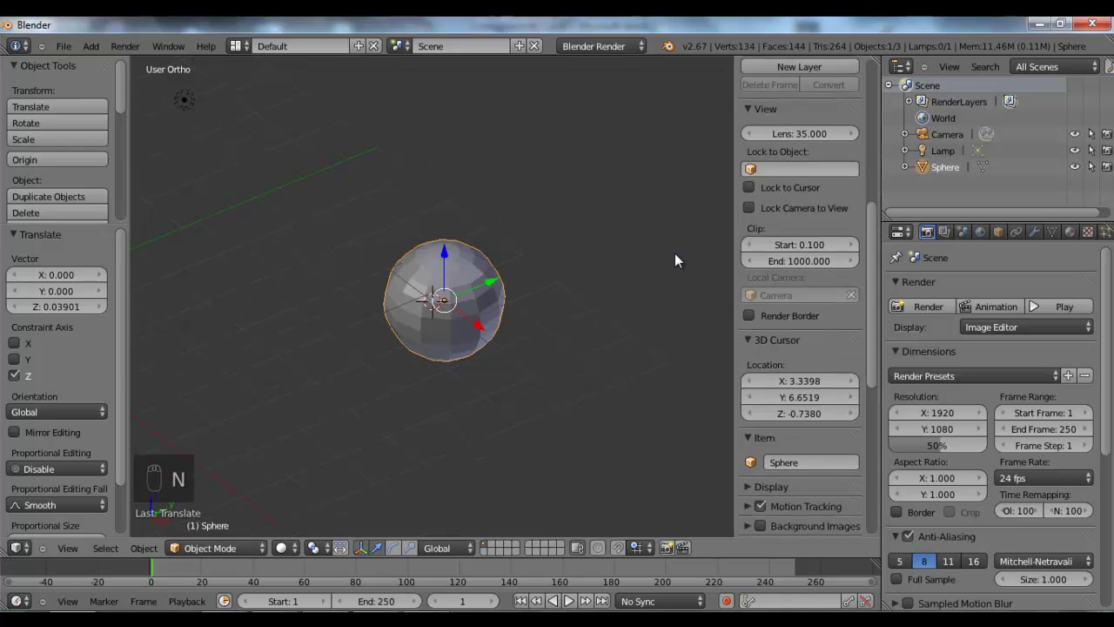
scroll(814, 287, up, 10)
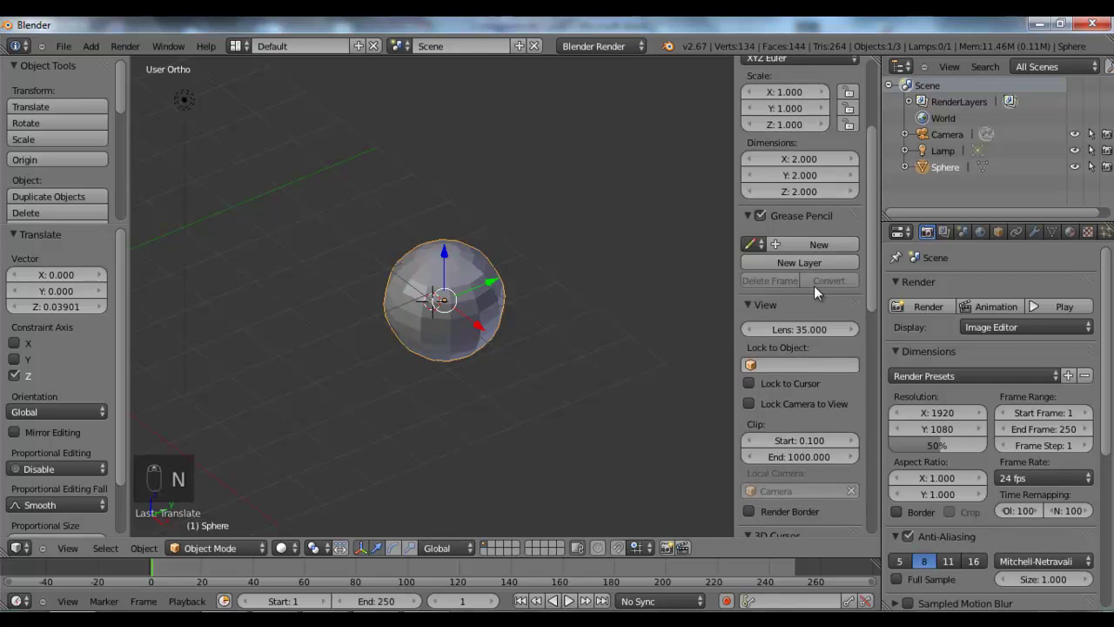
scroll(781, 282, up, 2)
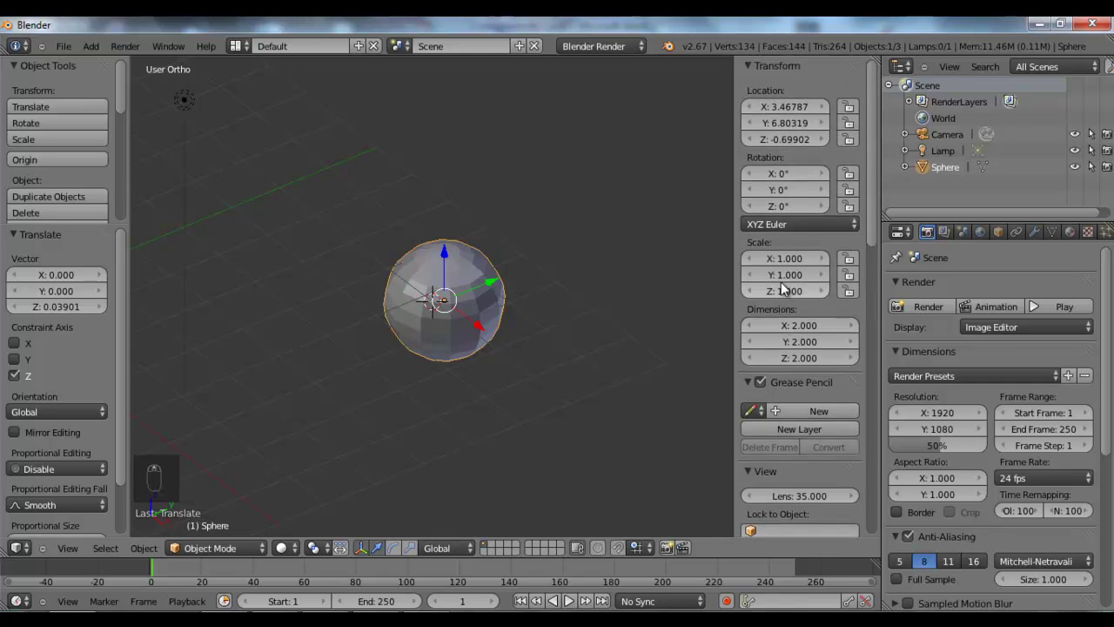
drag(781, 106, 804, 109)
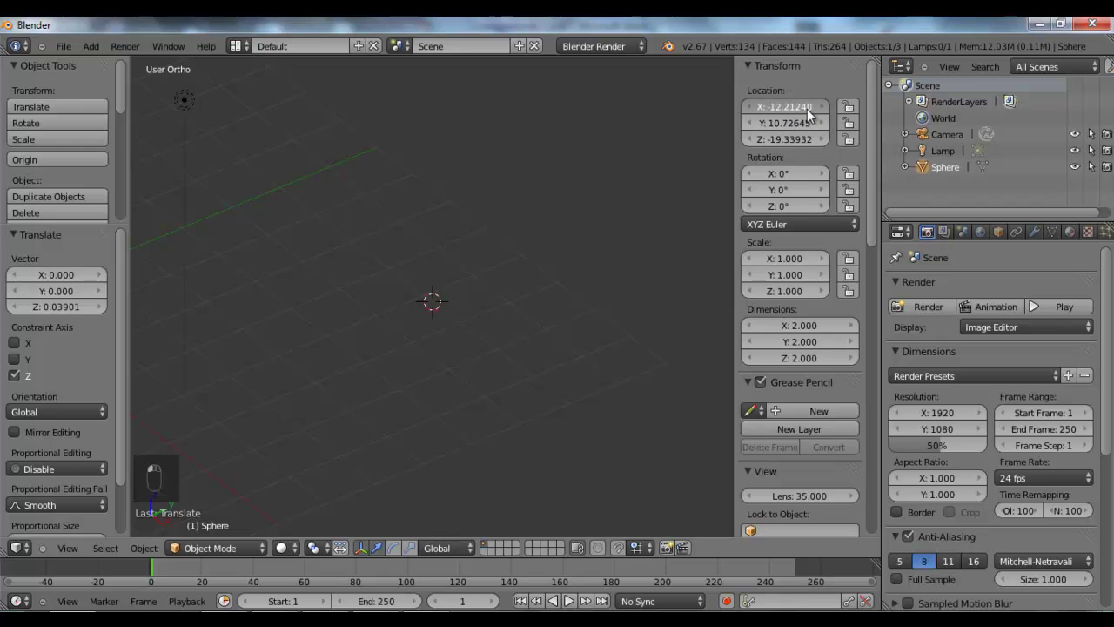
scroll(593, 173, down, 6)
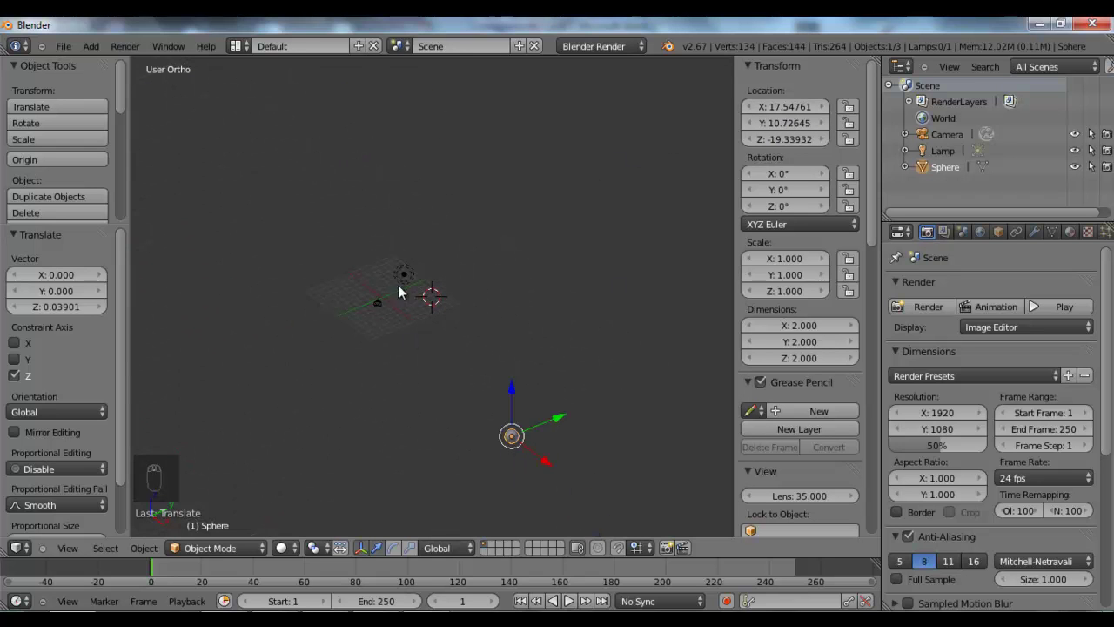
Step: Move the sphere with the manipulator up along Z to about -6.2 and by about -24.3 along X
scroll(403, 364, up, 2)
scroll(557, 496, down, 3)
drag(513, 392, 528, 352)
drag(547, 389, 444, 351)
scroll(445, 351, up, 6)
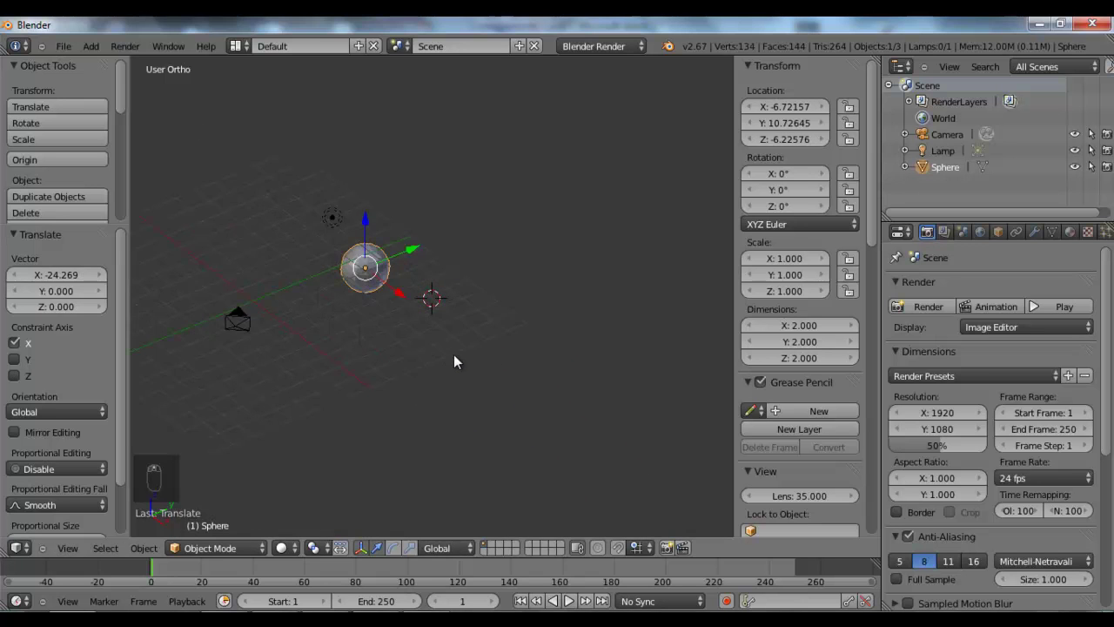
shift+middle_drag(432, 368, 541, 372)
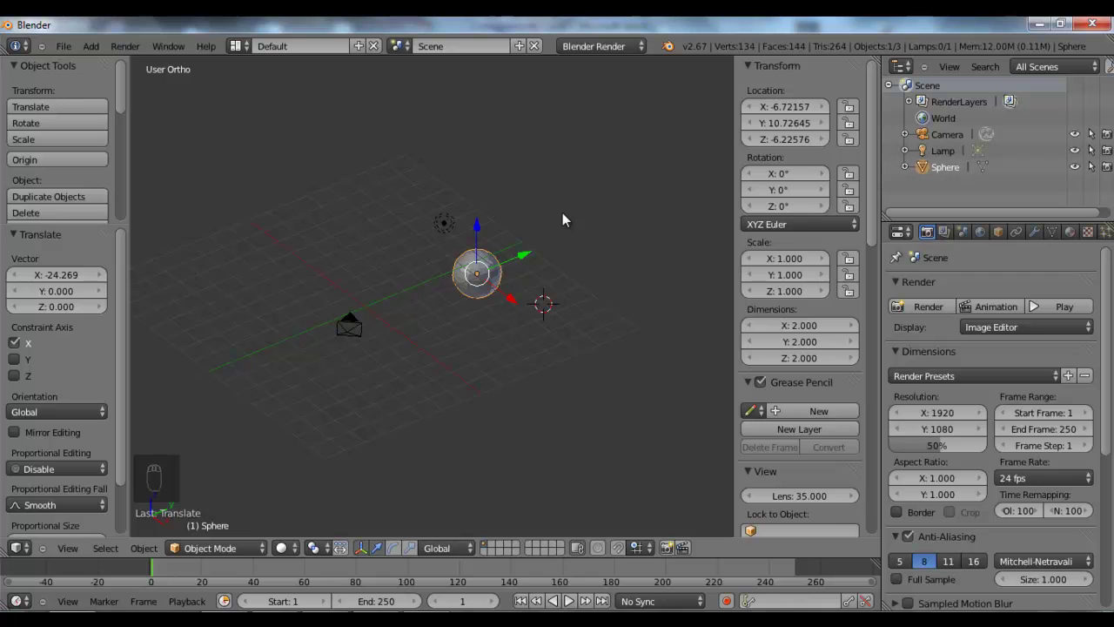
Step: Clear the sphere's location back to the origin and switch the manipulator to rotation
key(alt+g)
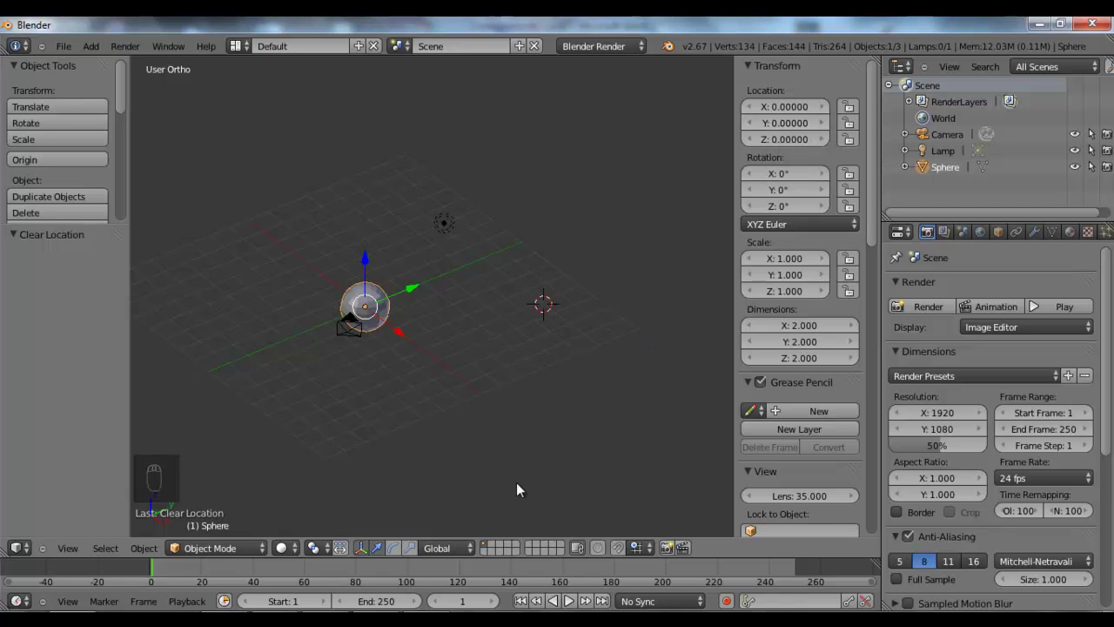
click(392, 550)
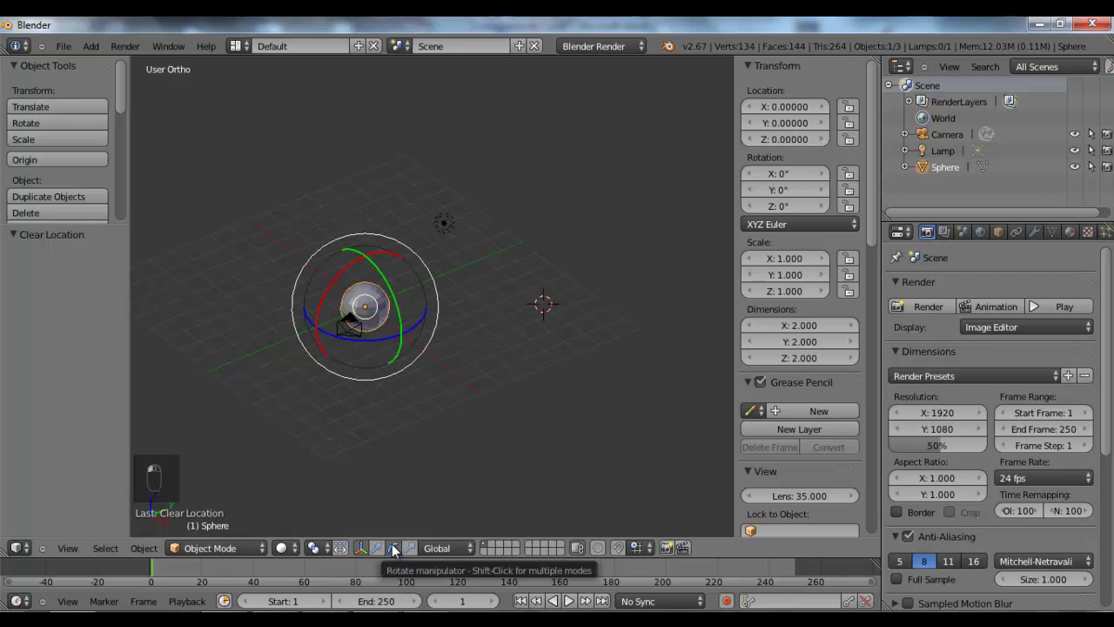
scroll(373, 269, up, 4)
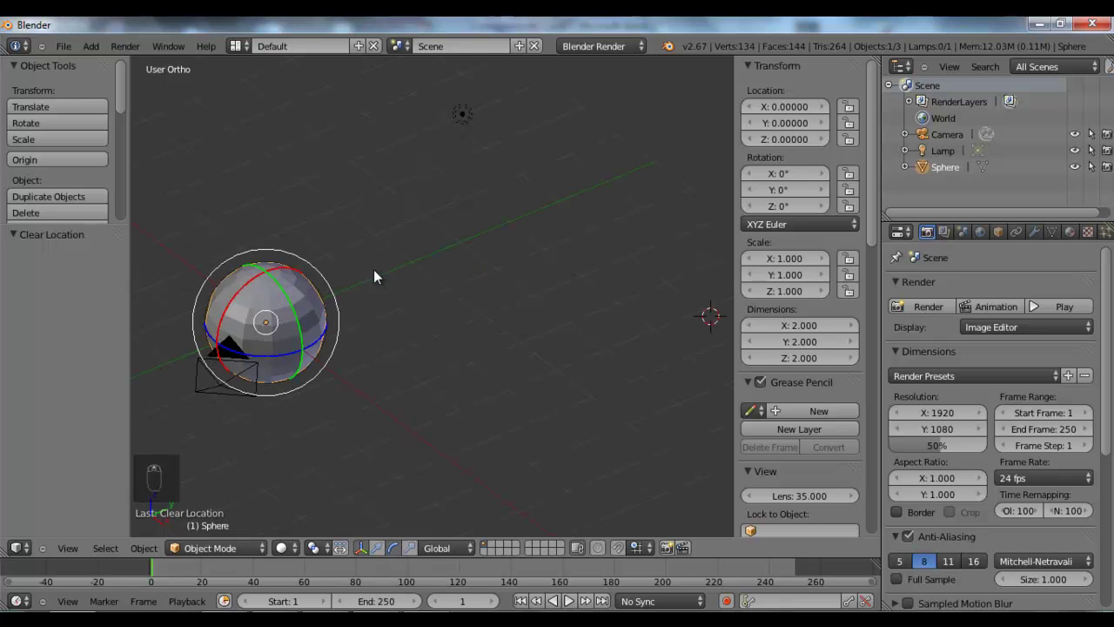
shift+middle_drag(363, 316, 465, 308)
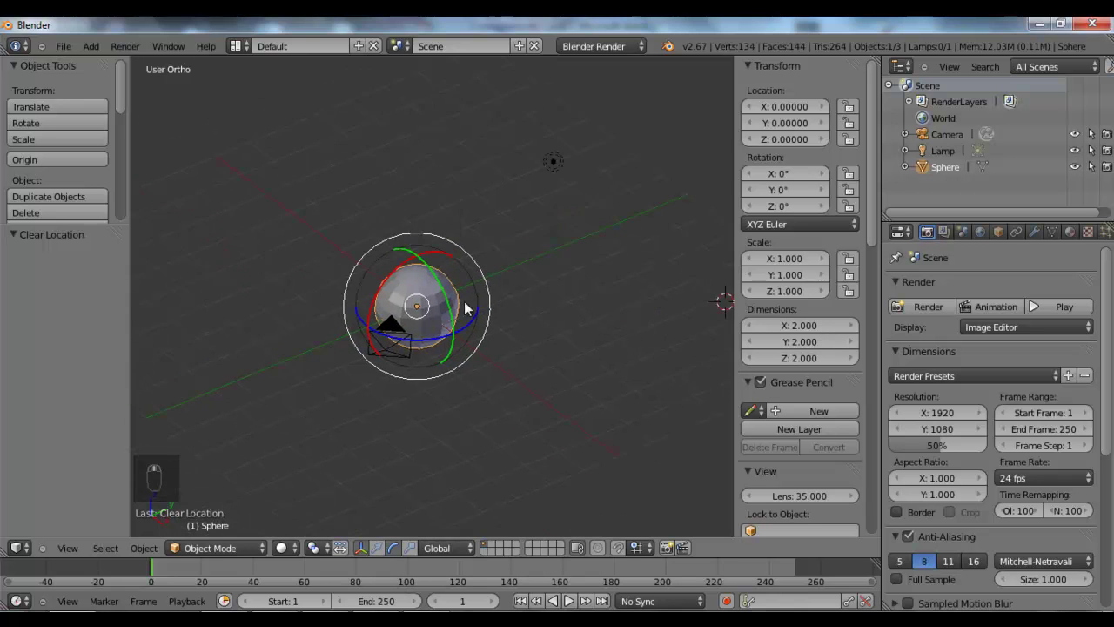
scroll(465, 309, up, 2)
scroll(445, 303, down, 2)
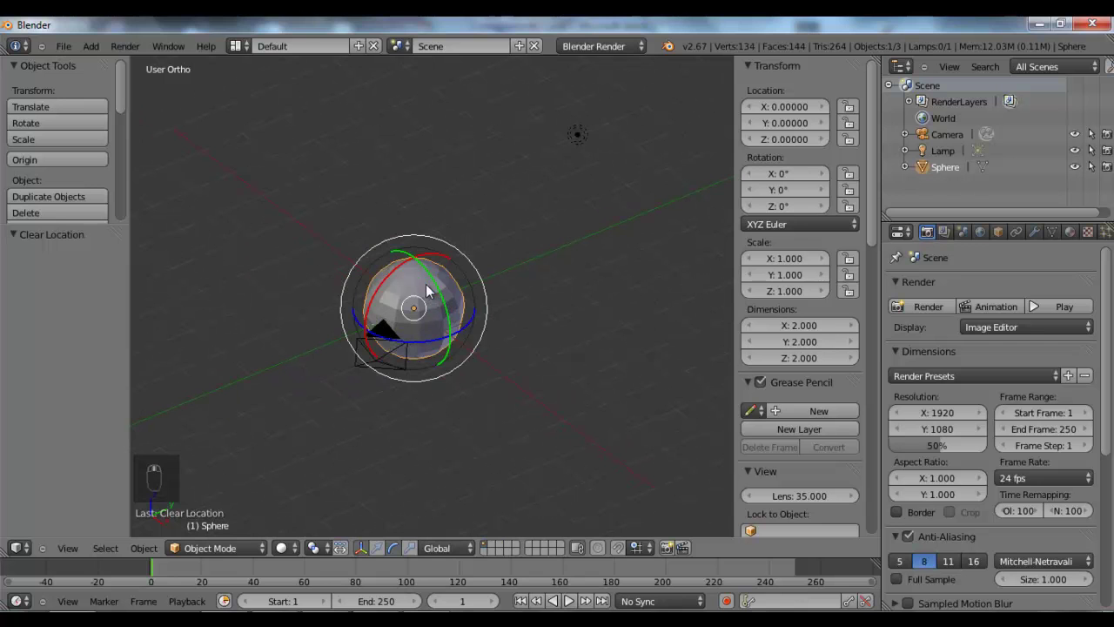
Step: Rotate the sphere about its Y, X and Z axes with the rotation manipulator's coloured rings
drag(429, 269, 438, 305)
drag(406, 267, 359, 289)
drag(457, 337, 423, 319)
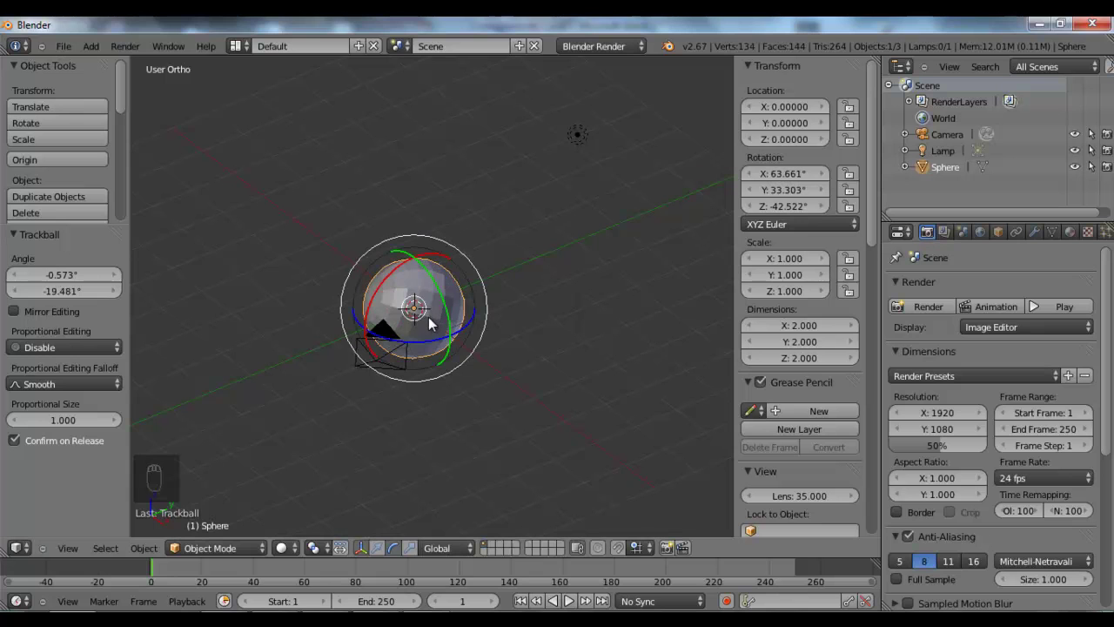
Step: Rotate the sphere with Trackball by about 4.6° and 1.1°, and about the view axis by about 68° and -412.8°
click(428, 321)
click(411, 278)
key(r)
key(r)
click(411, 306)
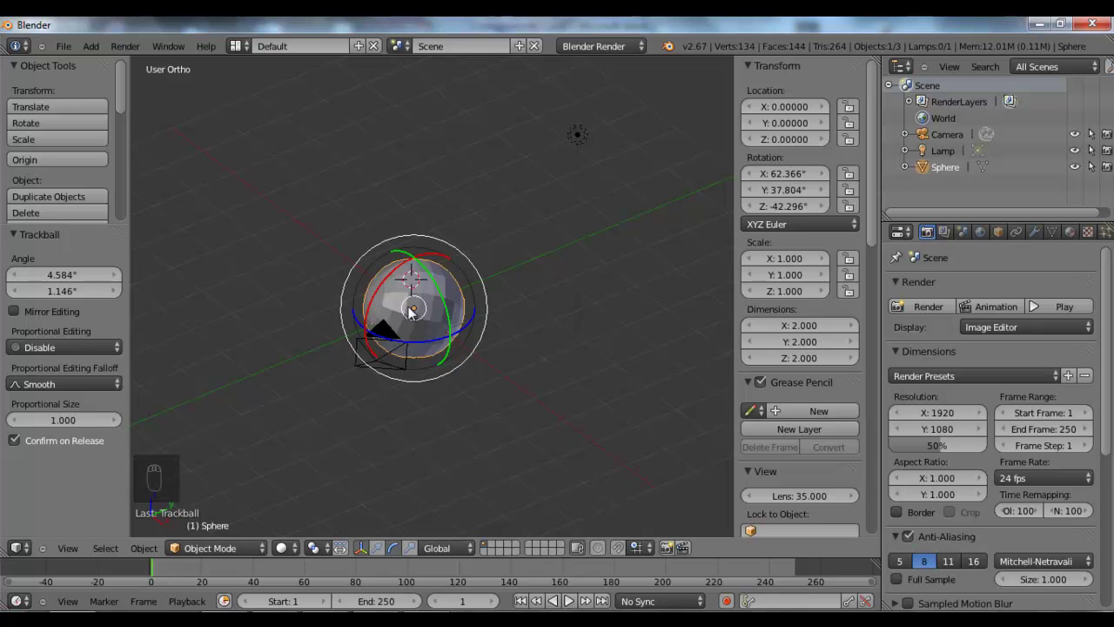
drag(416, 309, 483, 276)
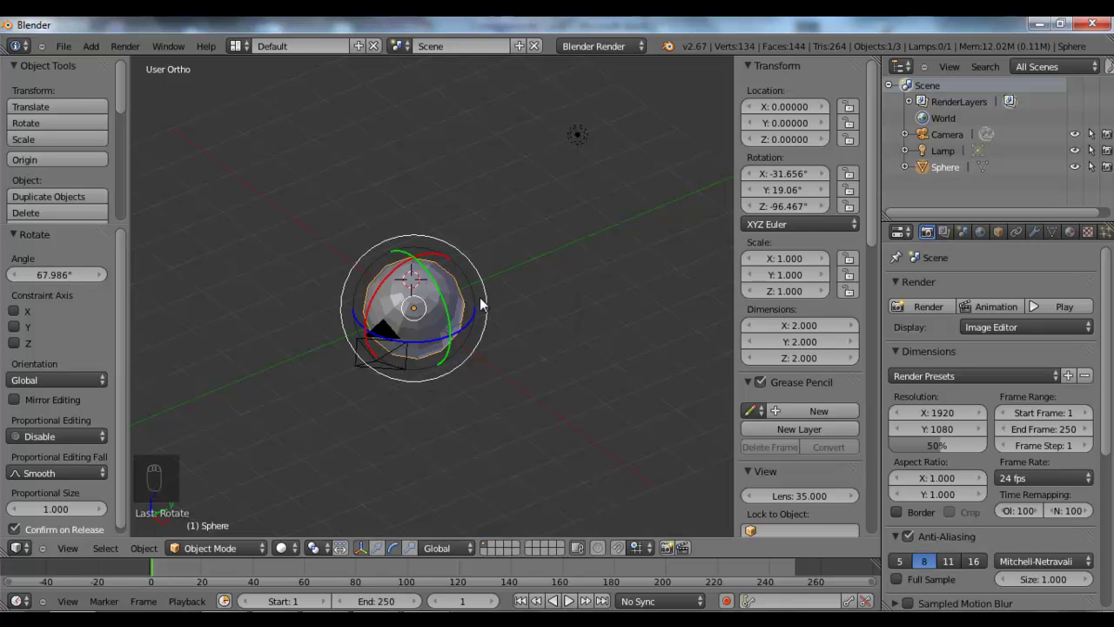
mouse_move(481, 298)
mouse_down()
mouse_move(464, 363)
mouse_move(501, 374)
mouse_move(294, 311)
mouse_move(534, 267)
mouse_move(439, 300)
mouse_move(485, 295)
mouse_up()
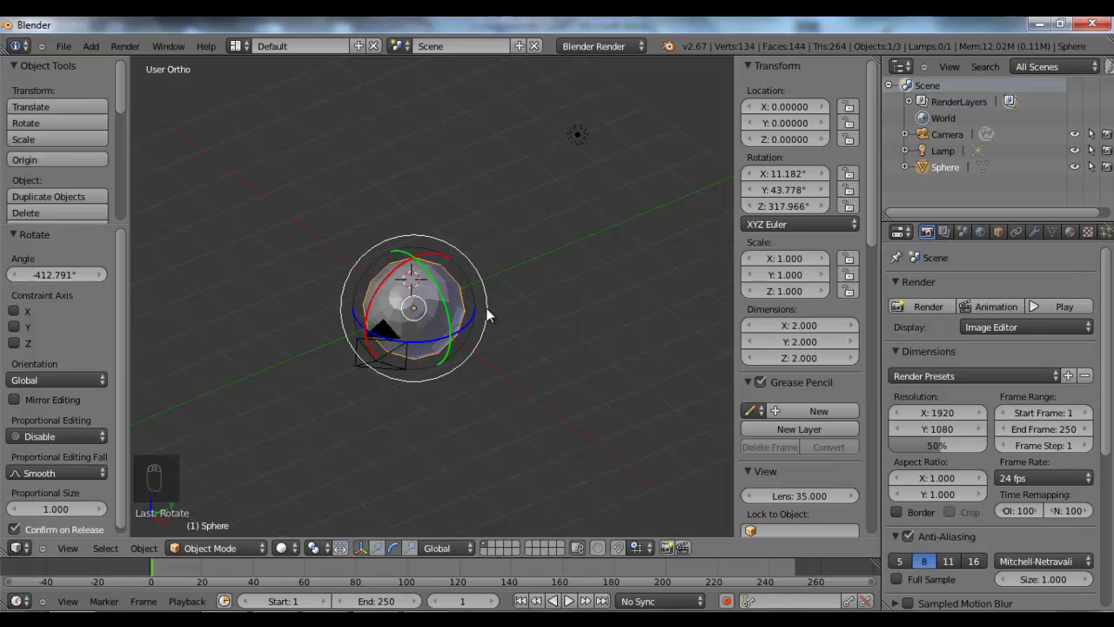
Step: Clear the sphere's rotation and switch the manipulator to scaling
key(alt+r)
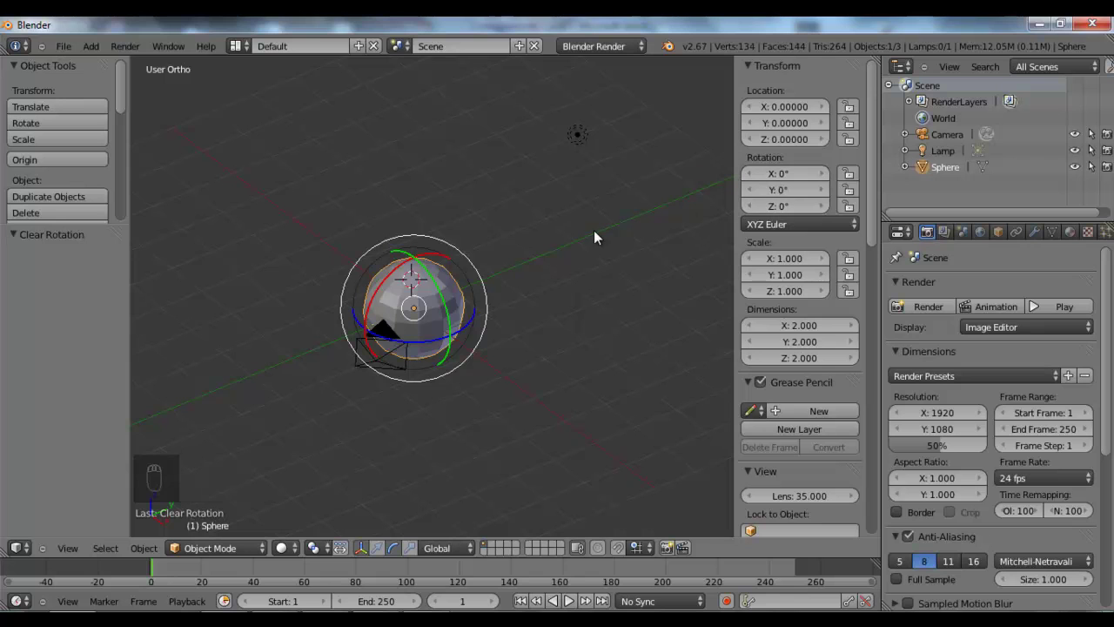
click(410, 550)
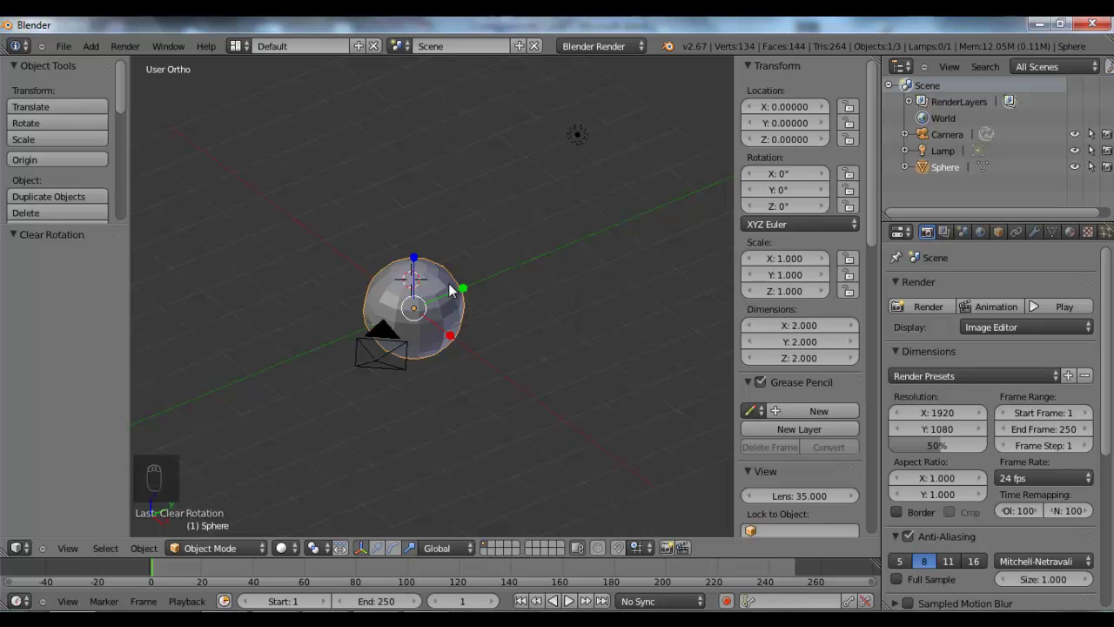
Step: Stretch the sphere along Y, Z and X with the scale manipulator to about 4.07 in X and 3.26 in Y
drag(464, 296, 497, 374)
drag(415, 257, 427, 202)
drag(452, 336, 477, 349)
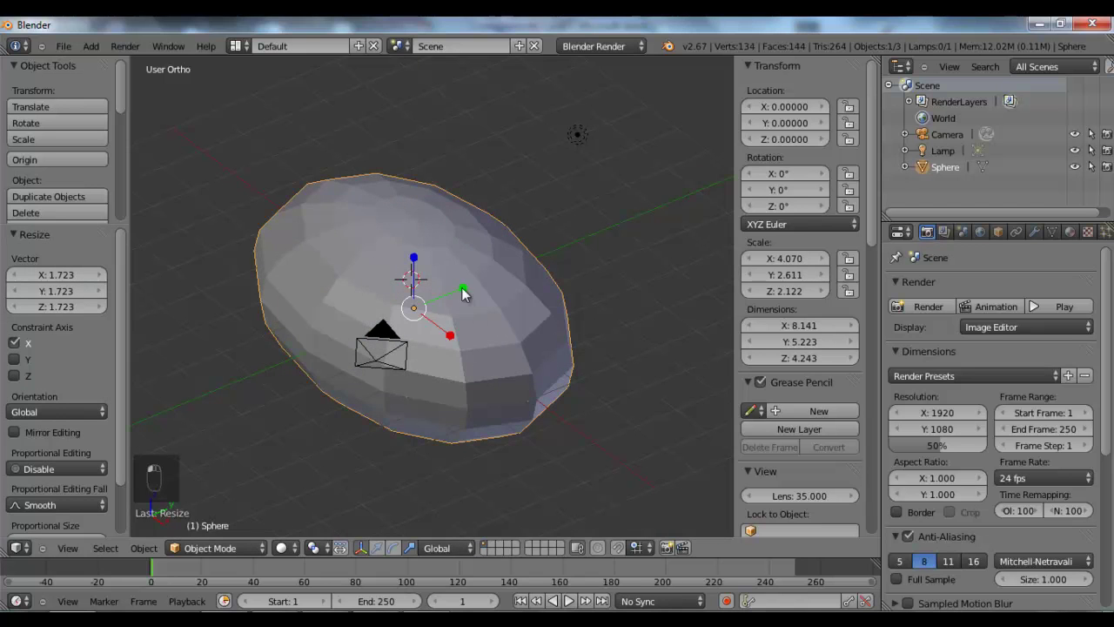
drag(463, 296, 511, 270)
Step: Scale the sphere along single constrained axes, by about 0.657 in Z, 1.588 in Y and 1.708 in X
key(s)
key(z)
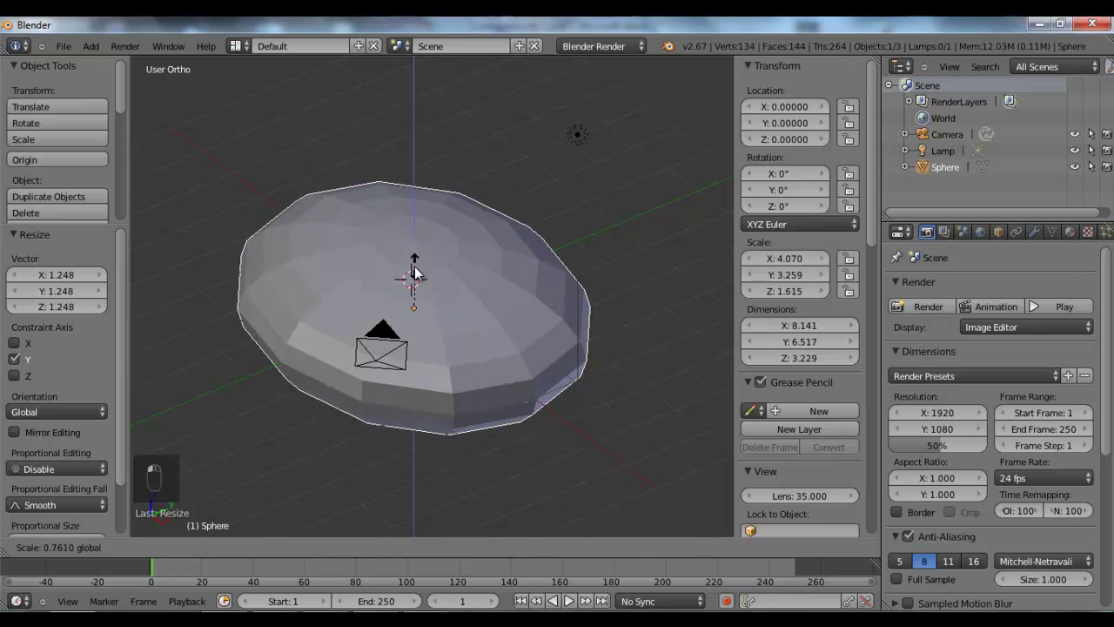
click(416, 280)
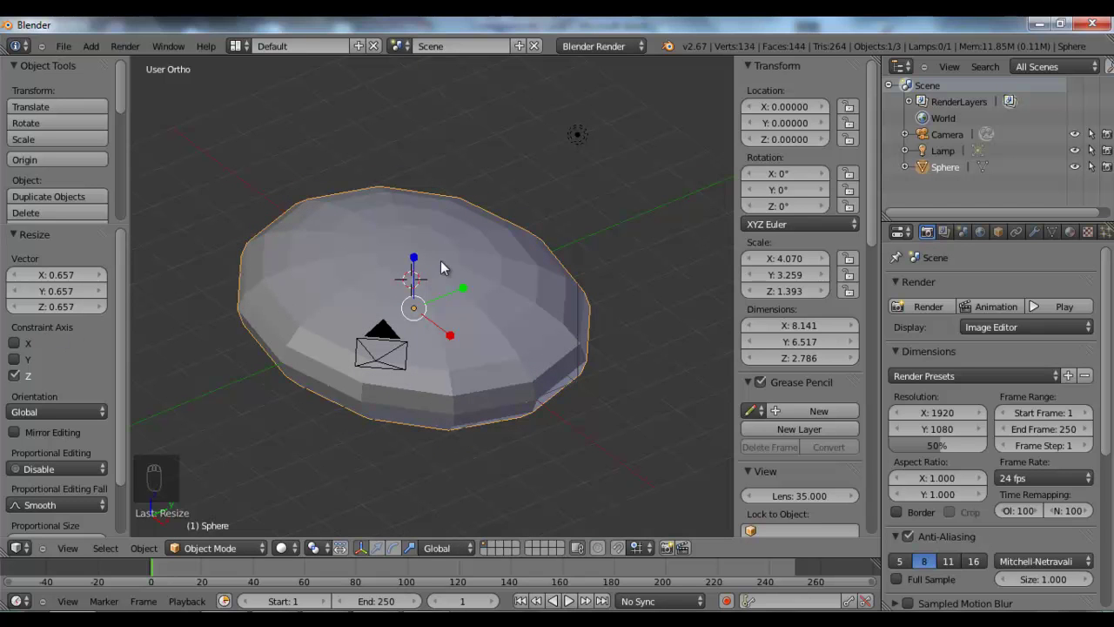
key(s)
key(y)
click(479, 282)
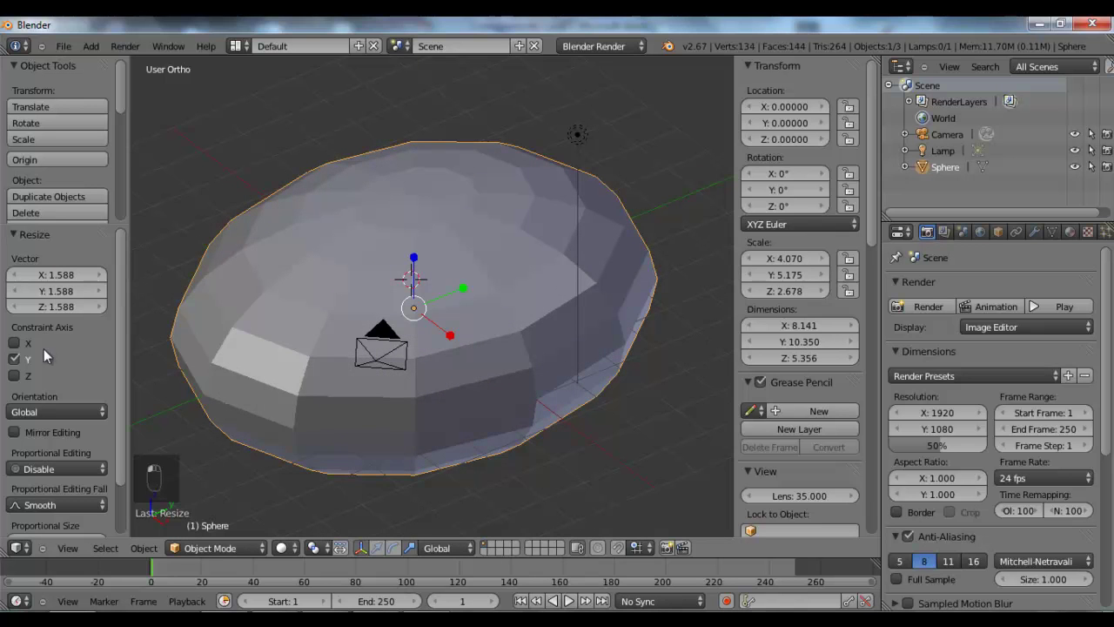
key(s)
key(x)
click(473, 362)
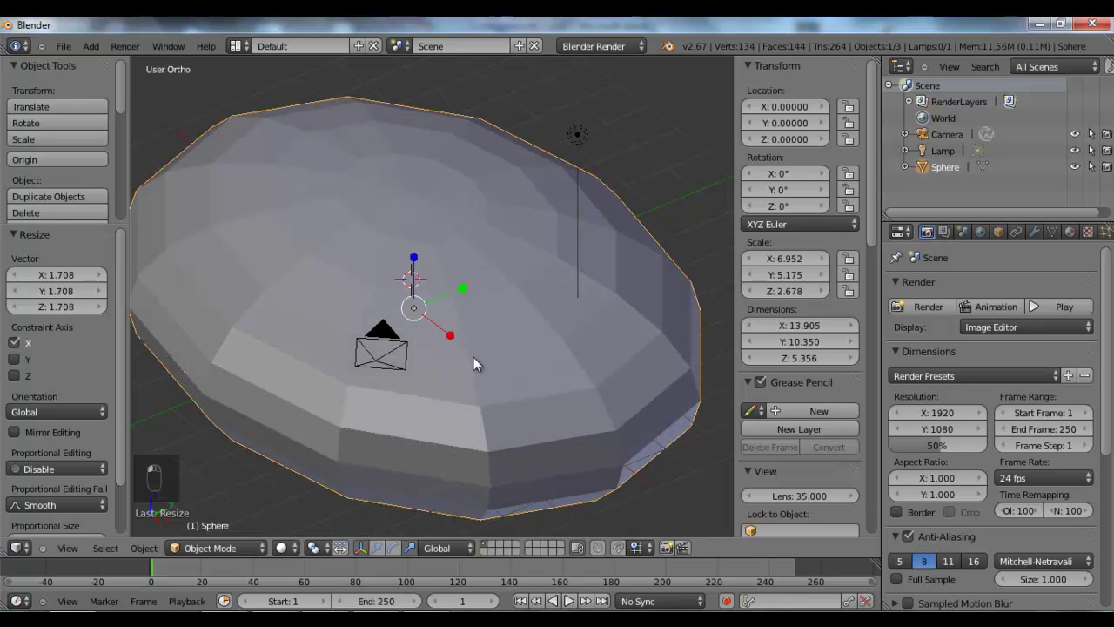
Step: Rescale the sphere along X with the manipulator, by factors of about 0.852 and 1.256
mouse_move(448, 341)
mouse_down()
mouse_move(429, 324)
mouse_move(461, 344)
mouse_move(449, 329)
mouse_up()
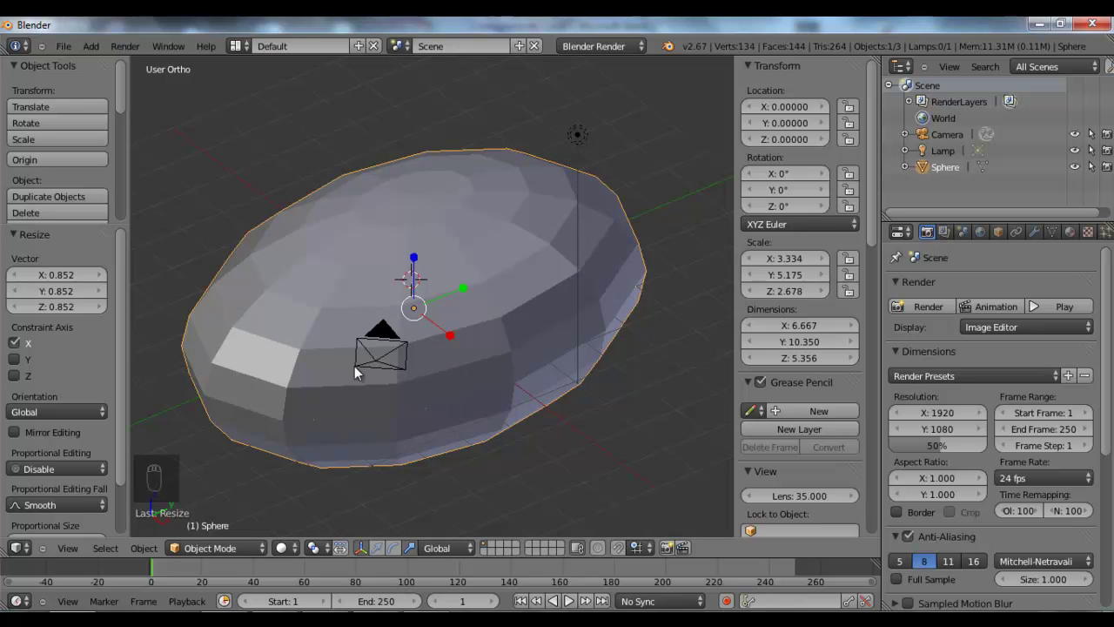
mouse_move(447, 336)
mouse_down()
mouse_move(478, 359)
mouse_move(449, 319)
mouse_move(440, 339)
mouse_move(458, 359)
mouse_move(456, 335)
mouse_move(475, 345)
mouse_move(460, 329)
mouse_up()
scroll(460, 329, down, 2)
scroll(432, 335, up, 2)
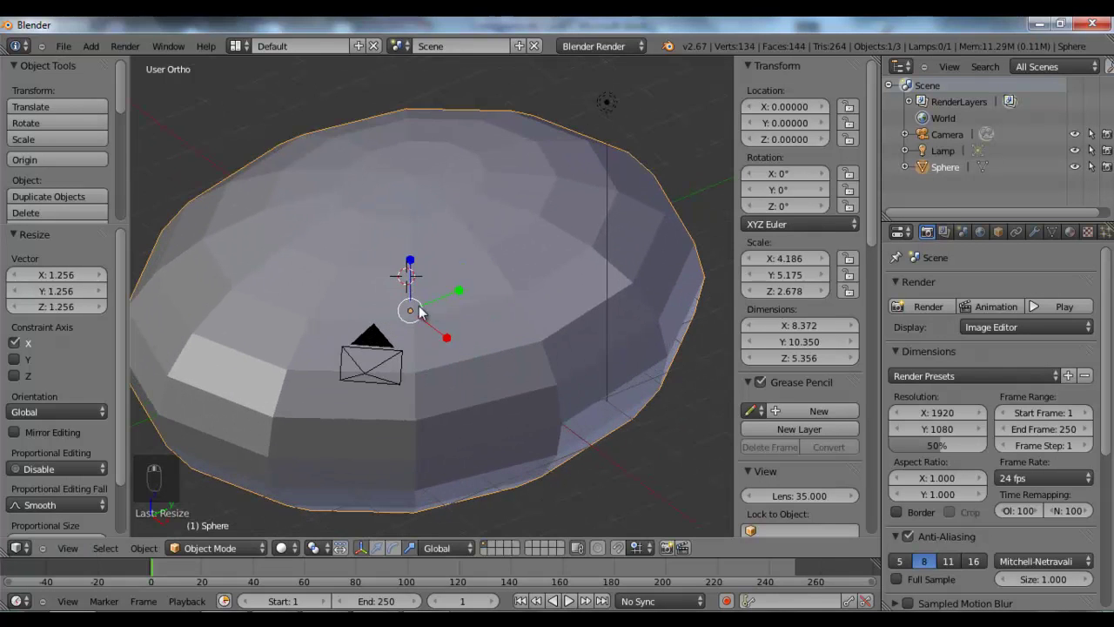
scroll(416, 312, down, 3)
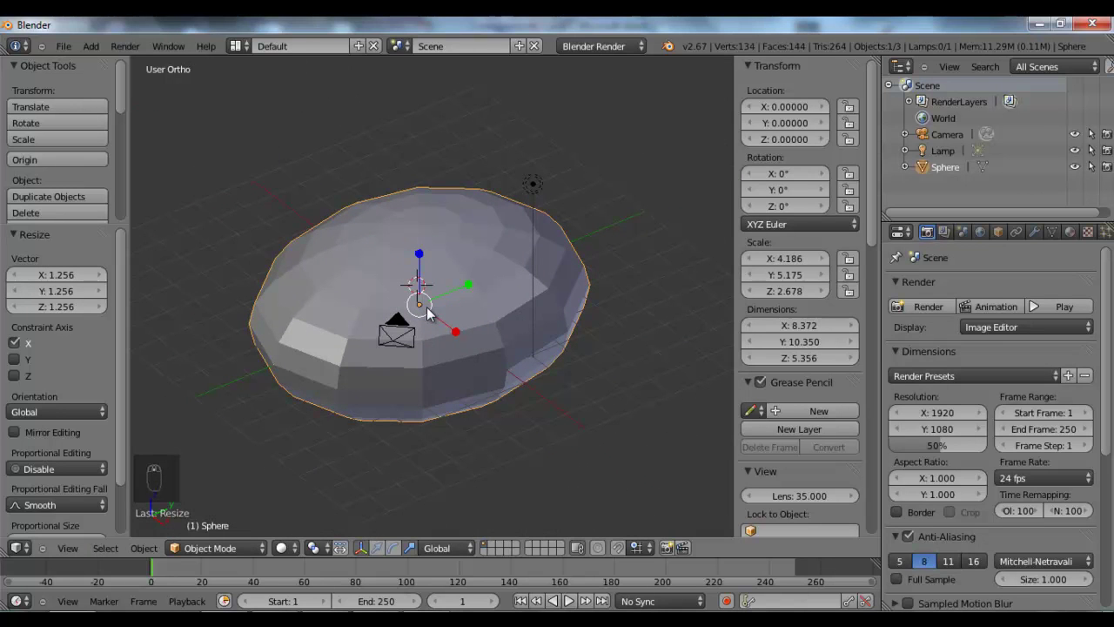
Step: Enlarge the sphere uniformly on all axes in successive scalings of about 1.036, 1.211 and 1.715
key(s)
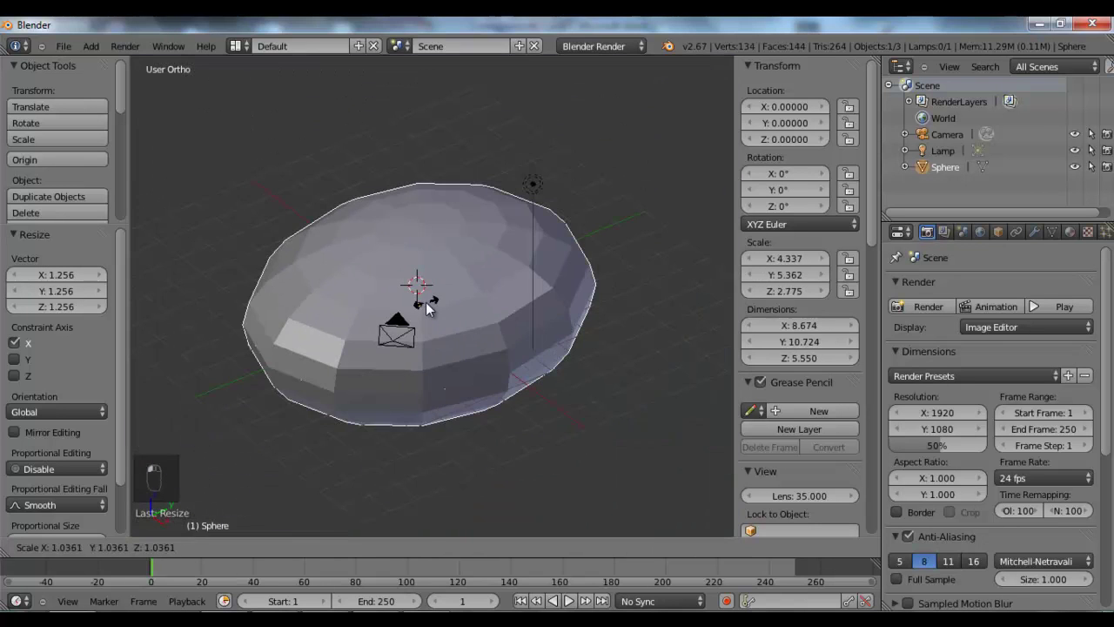
click(426, 303)
scroll(426, 303, up, 2)
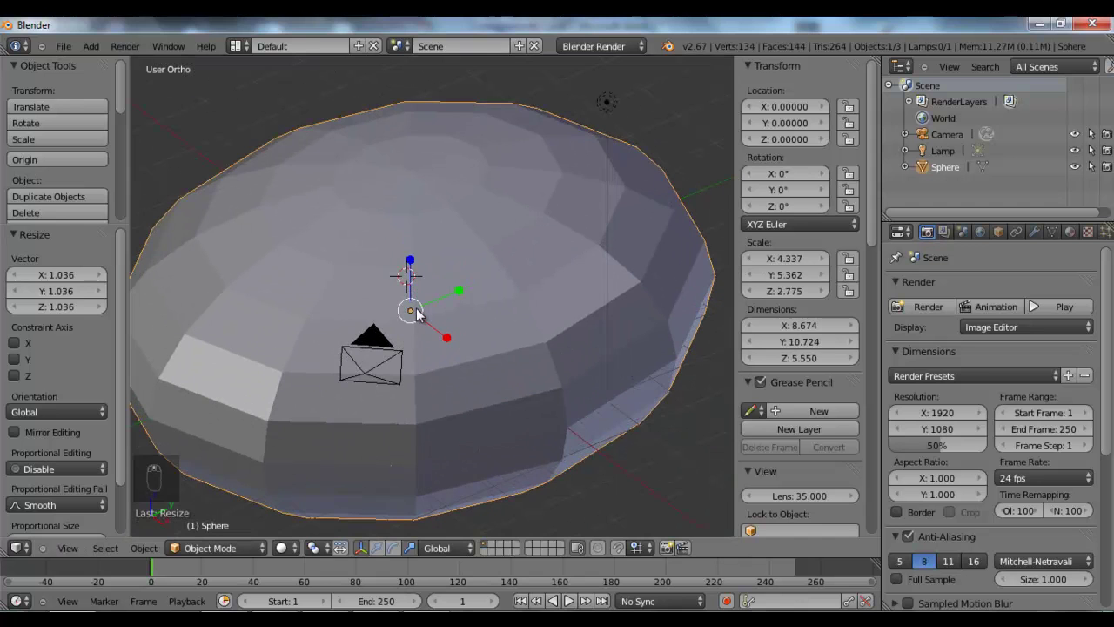
key(s)
click(409, 315)
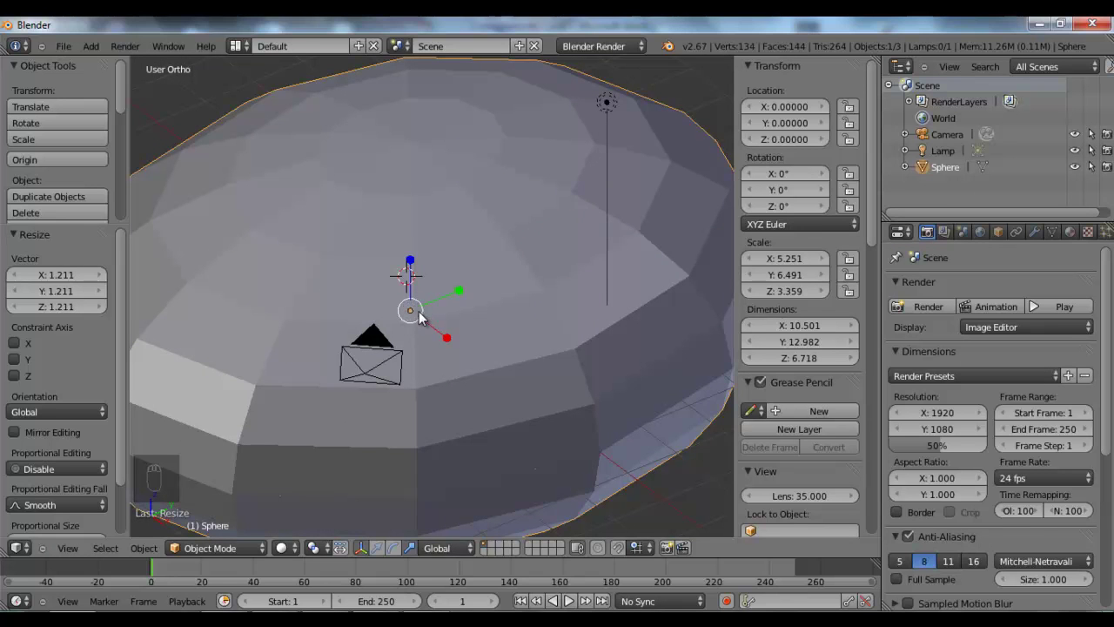
key(s)
click(417, 317)
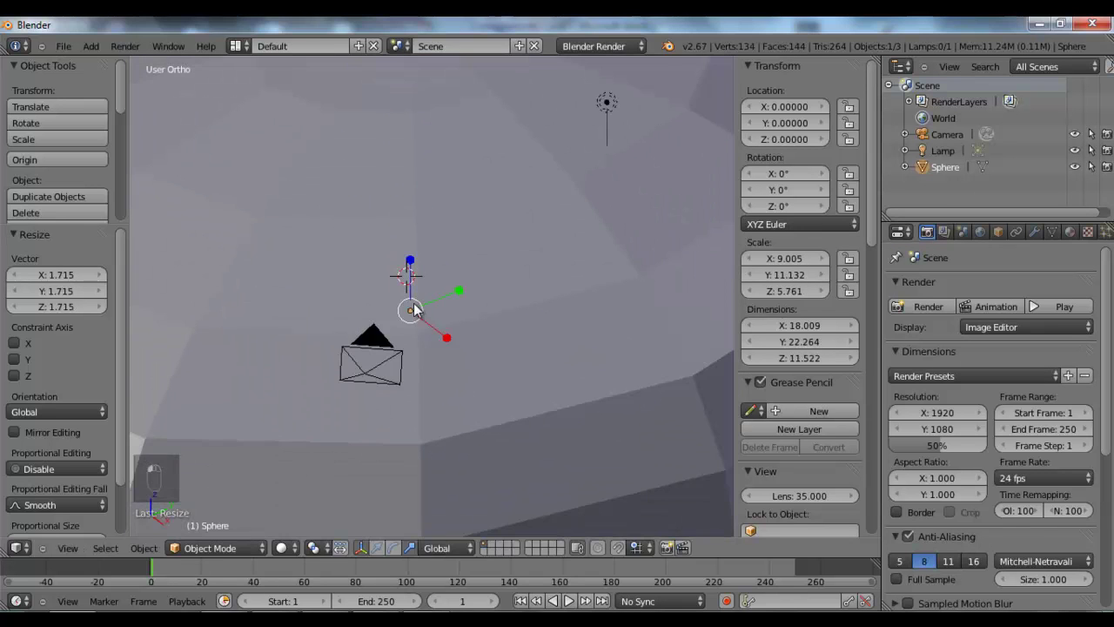
Step: Shrink the sphere uniformly by a factor of about 0.351 and enlarge it again by about 1.135
key(s)
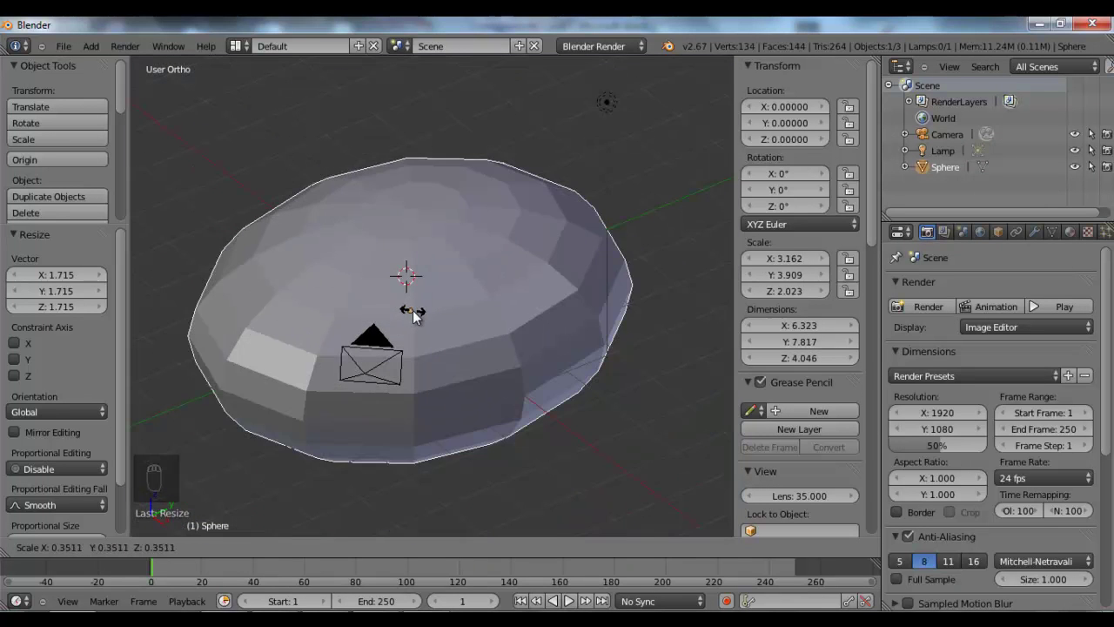
click(464, 309)
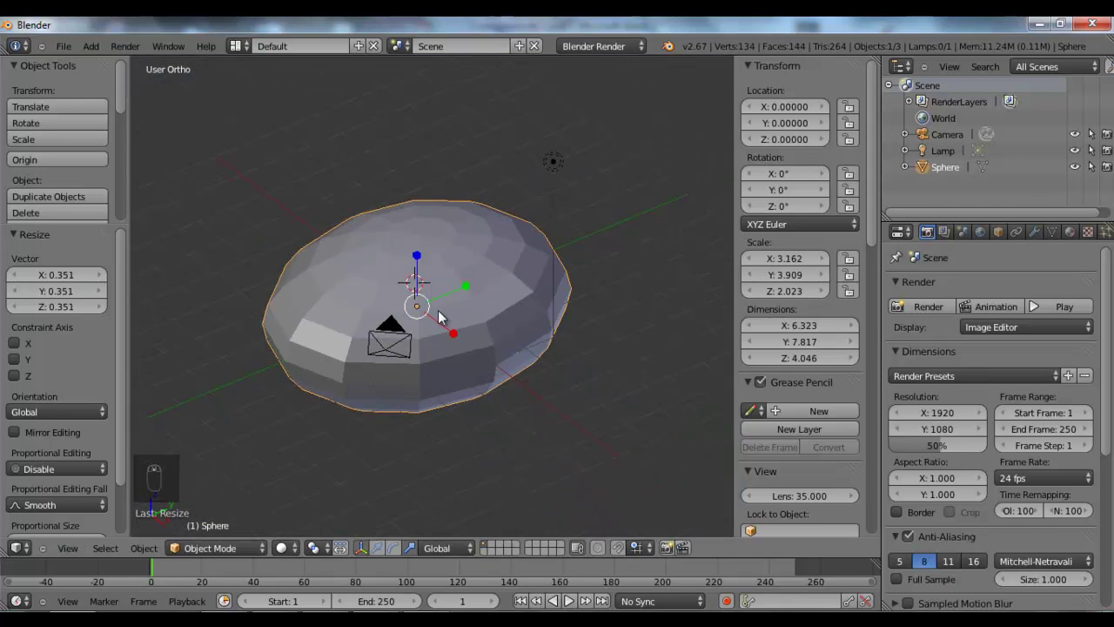
key(s)
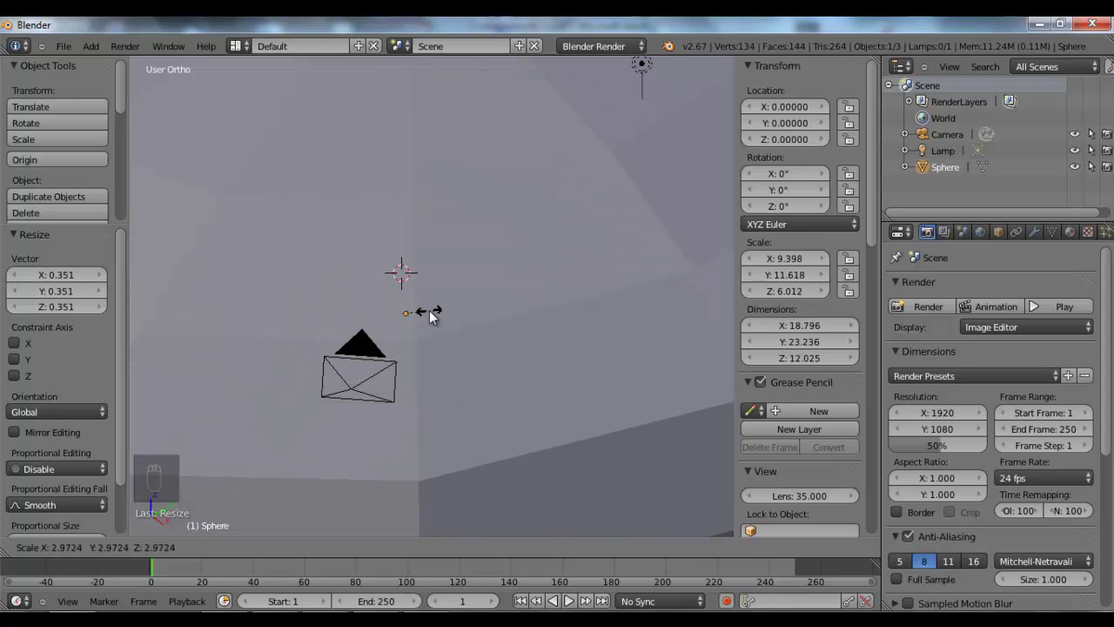
click(416, 313)
scroll(478, 309, down, 2)
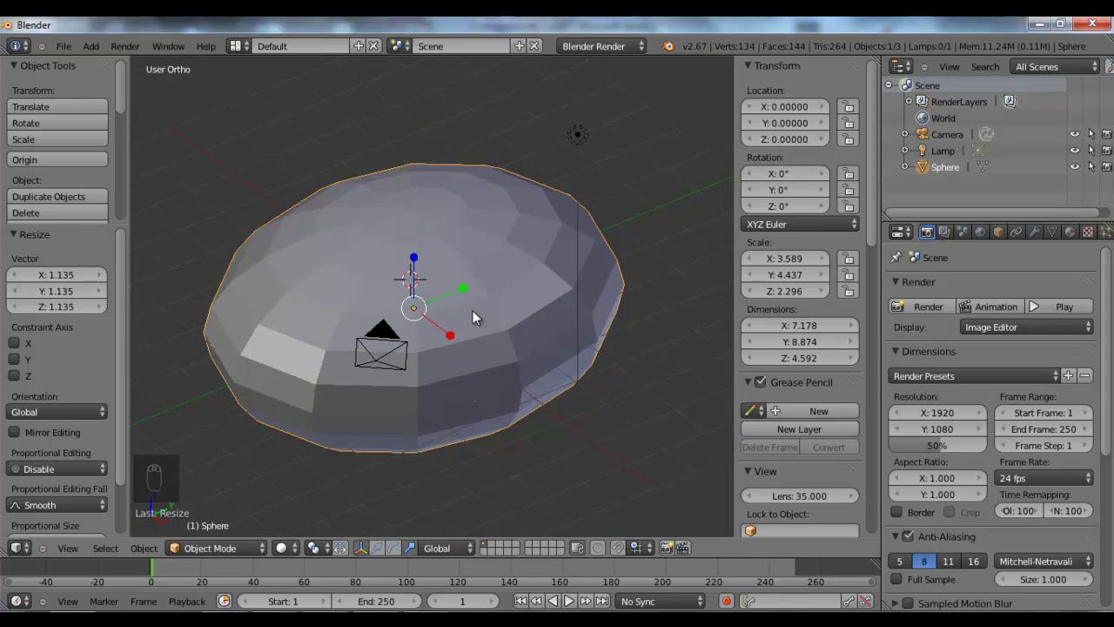
Step: Clear the sphere's scale back to 1 on all axes
key(alt+s)
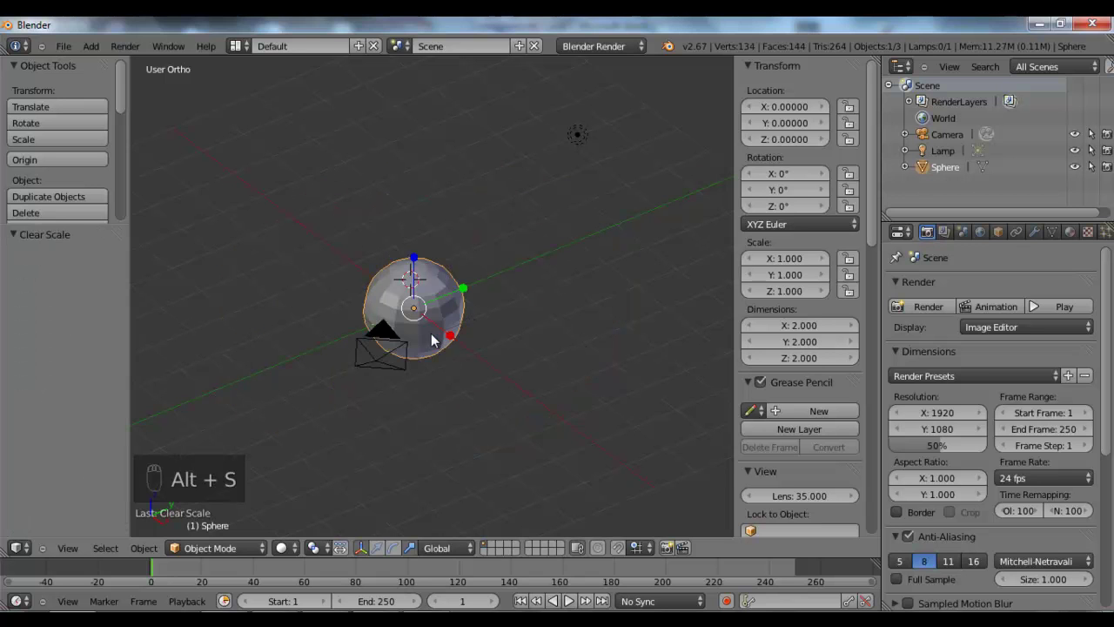
Step: Move the sphere freely by about 1.05 in X, 1.09 in Y and -0.29 in Z, and clear its location again
scroll(431, 334, down, 1)
ctrl+scroll(462, 403, down, 3)
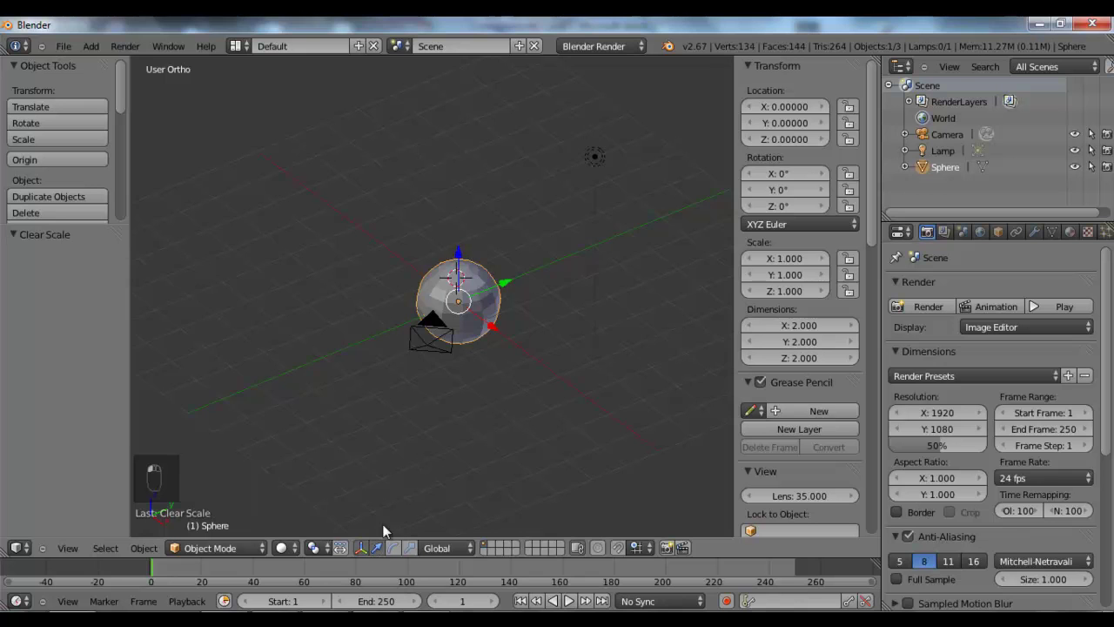
scroll(461, 340, up, 3)
key(g)
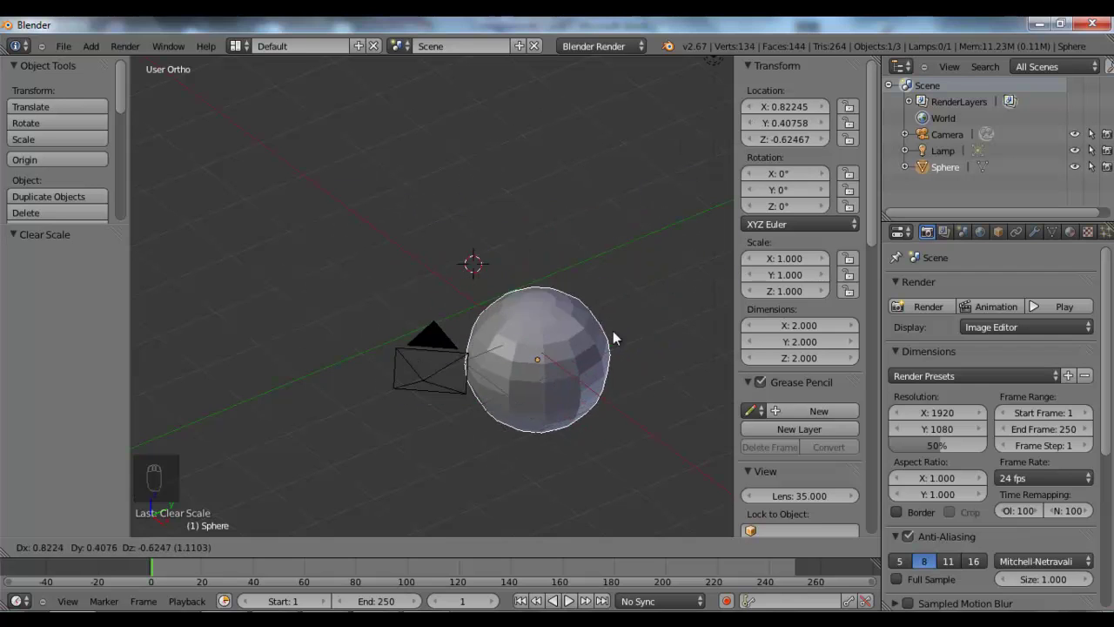
click(593, 331)
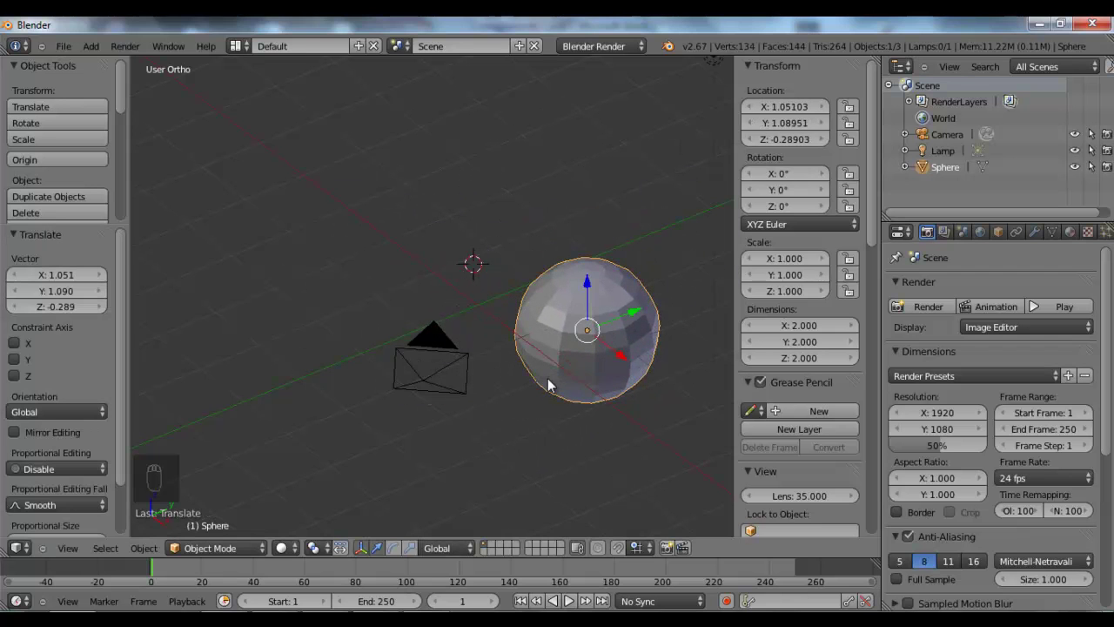
key(alt+g)
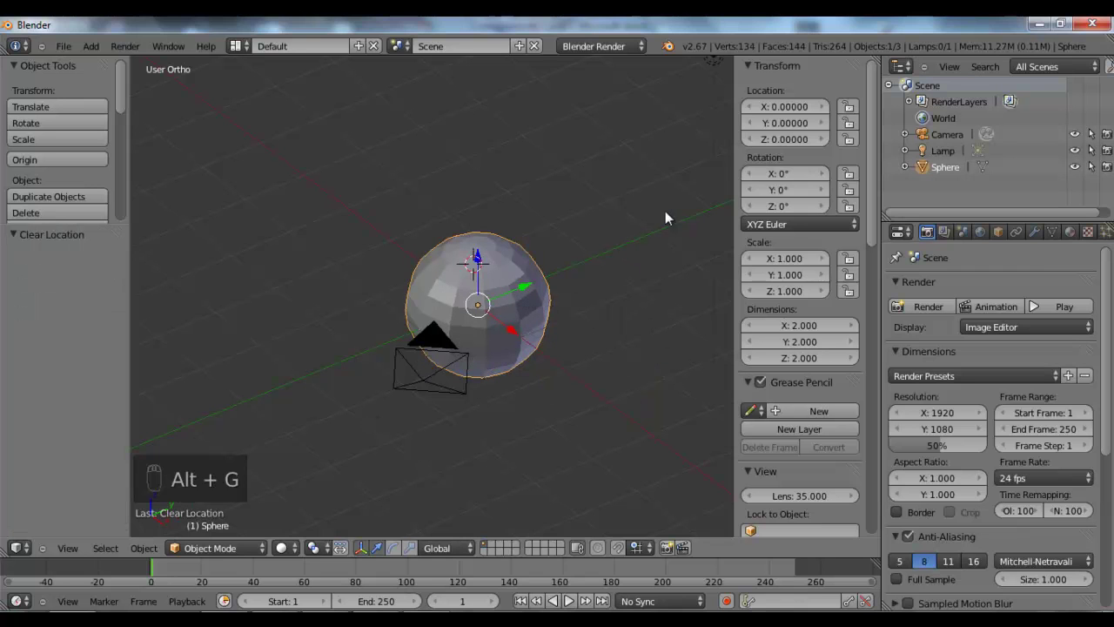
Step: Widen the transform sidebar slightly, and view the sphere from the front and from an oblique angle above
drag(734, 153, 720, 156)
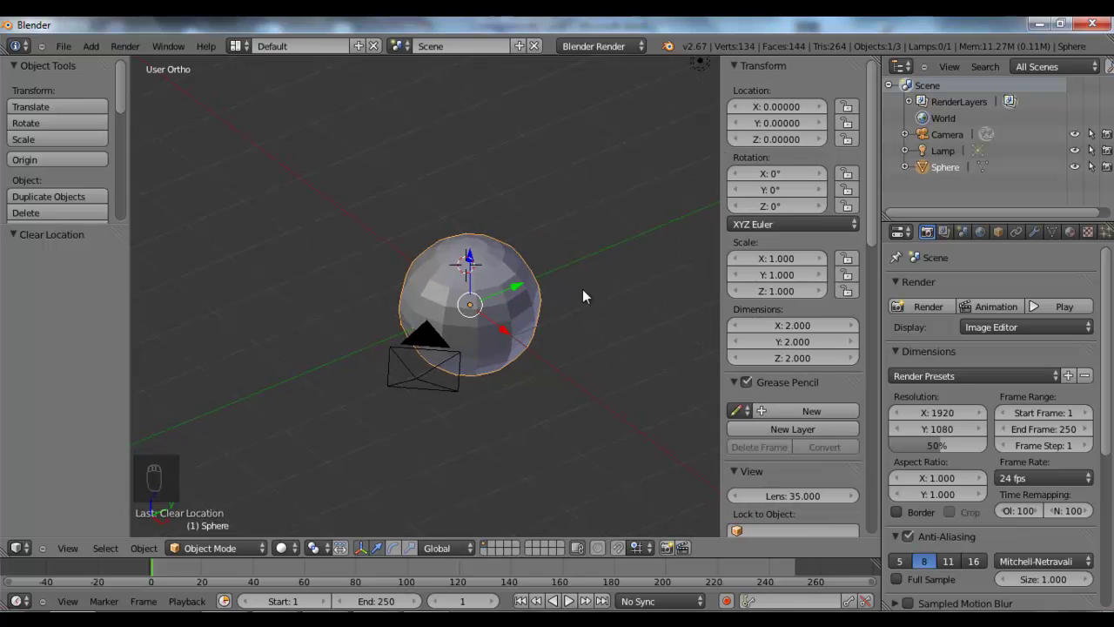
scroll(471, 356, down, 1)
key(KP_1)
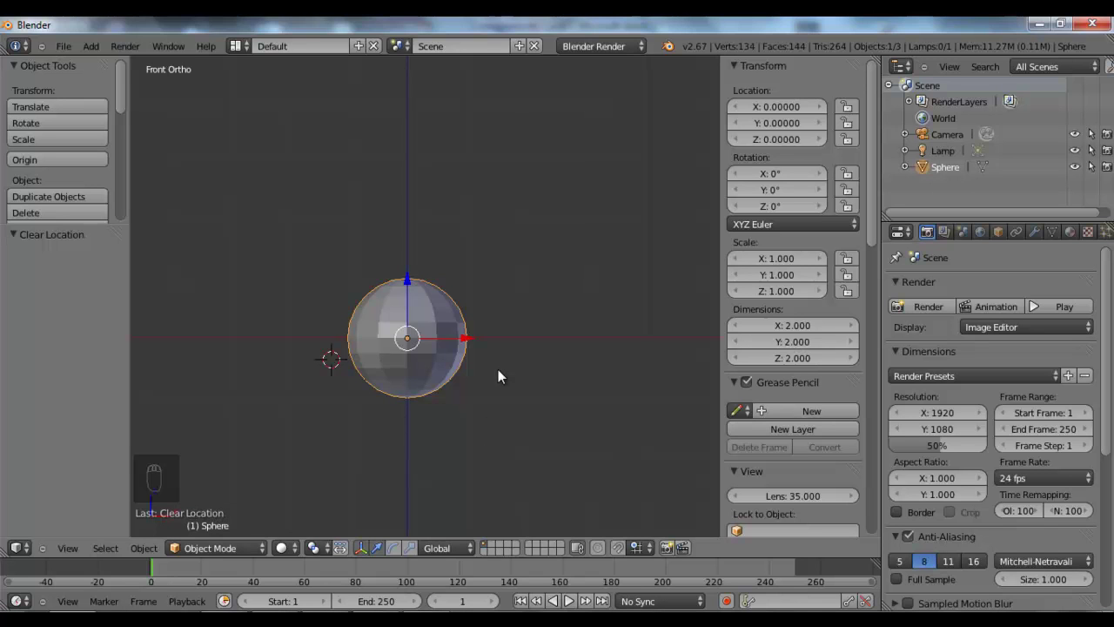
middle_drag(591, 331, 486, 435)
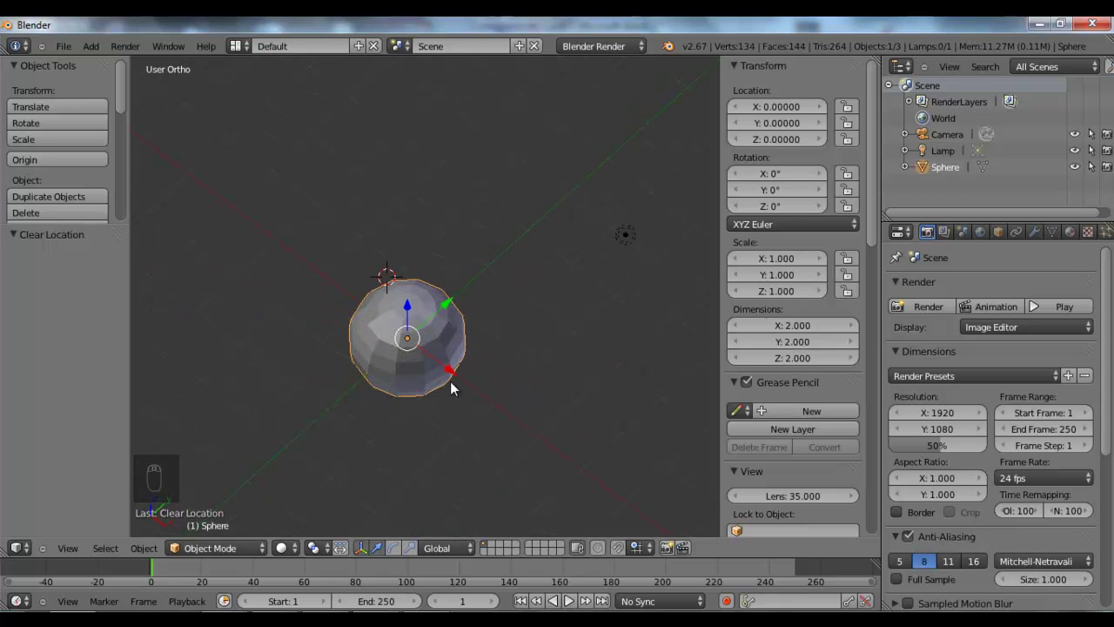
mouse_move(396, 385)
middle_down()
mouse_move(418, 388)
mouse_move(429, 351)
middle_up()
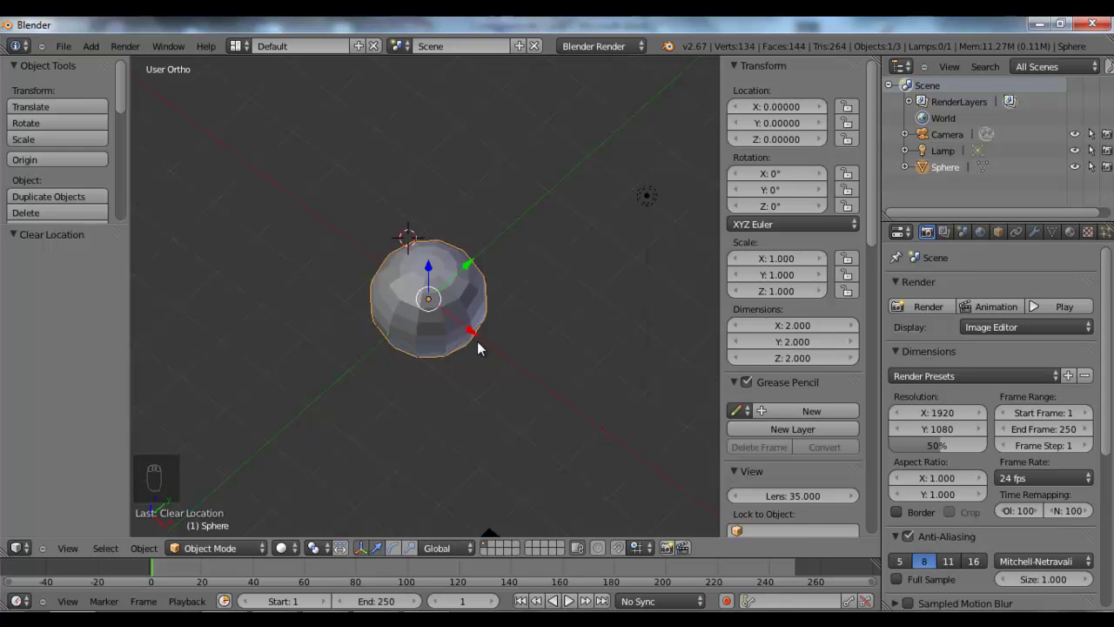
Step: Try to move the sphere constrained to the global Y axis with the Grab command
key(g)
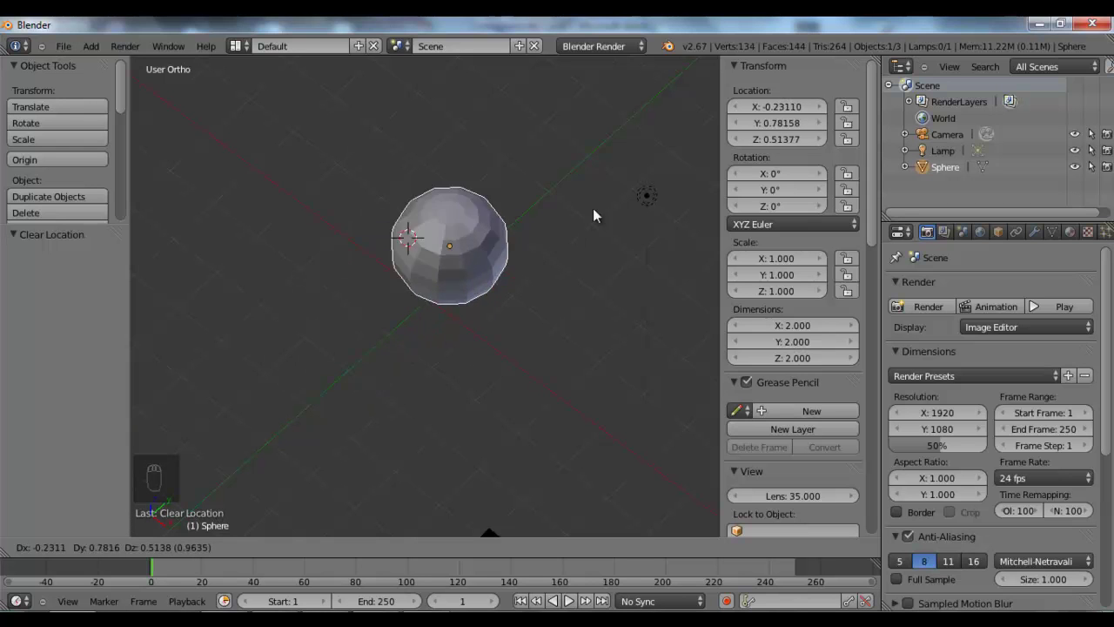
key(y)
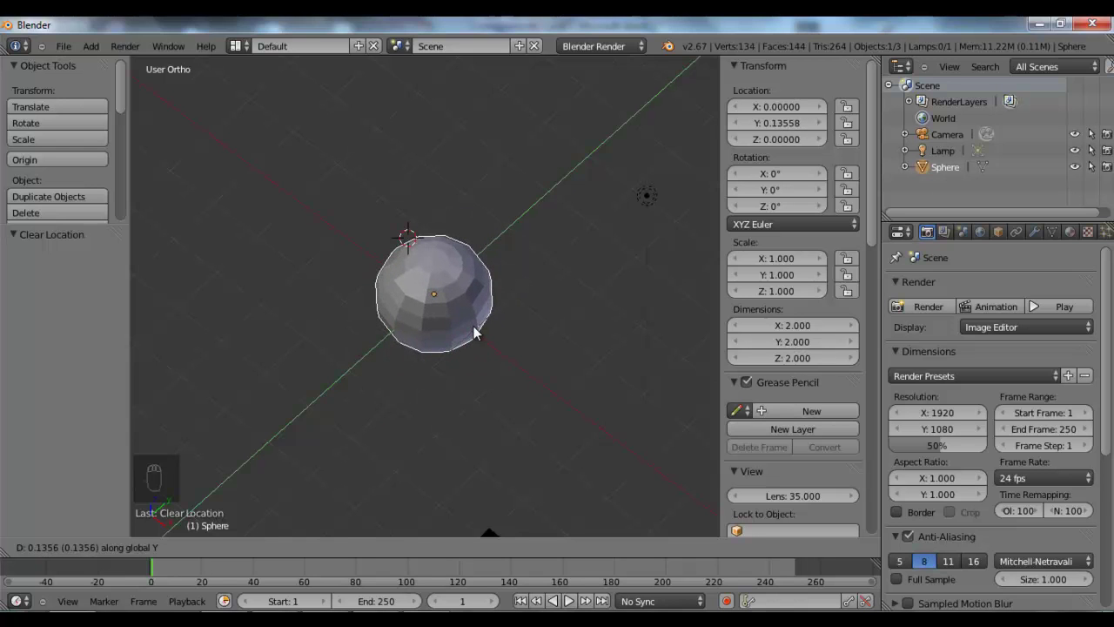
right_click(474, 332)
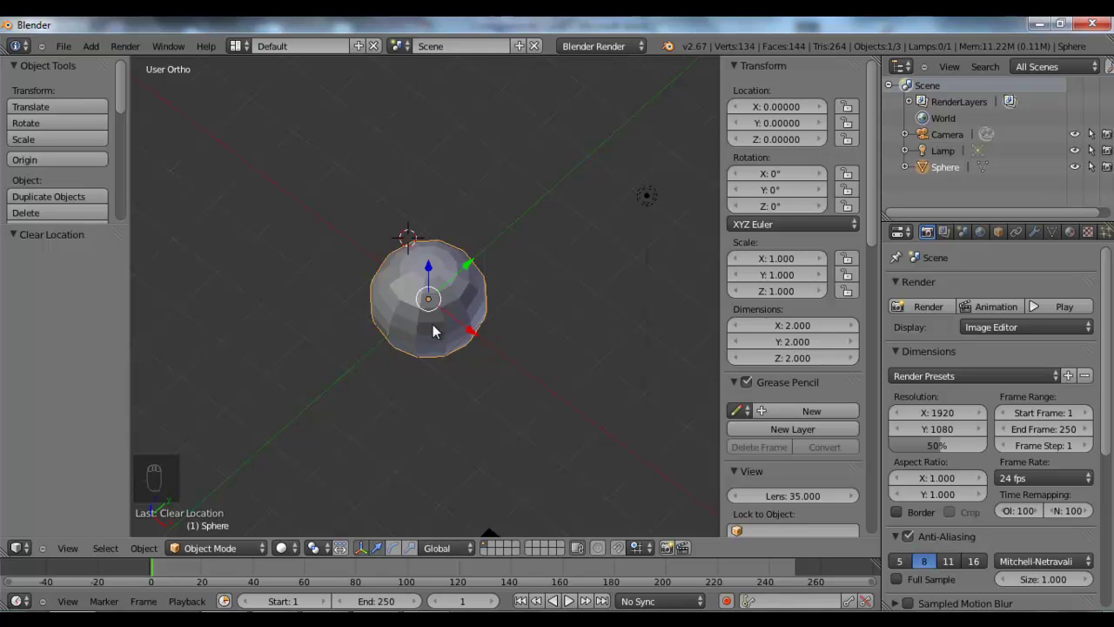
Step: Move the sphere with the manipulator's Y arrow to a Y location of about 0.584
drag(466, 270, 512, 275)
click(115, 553)
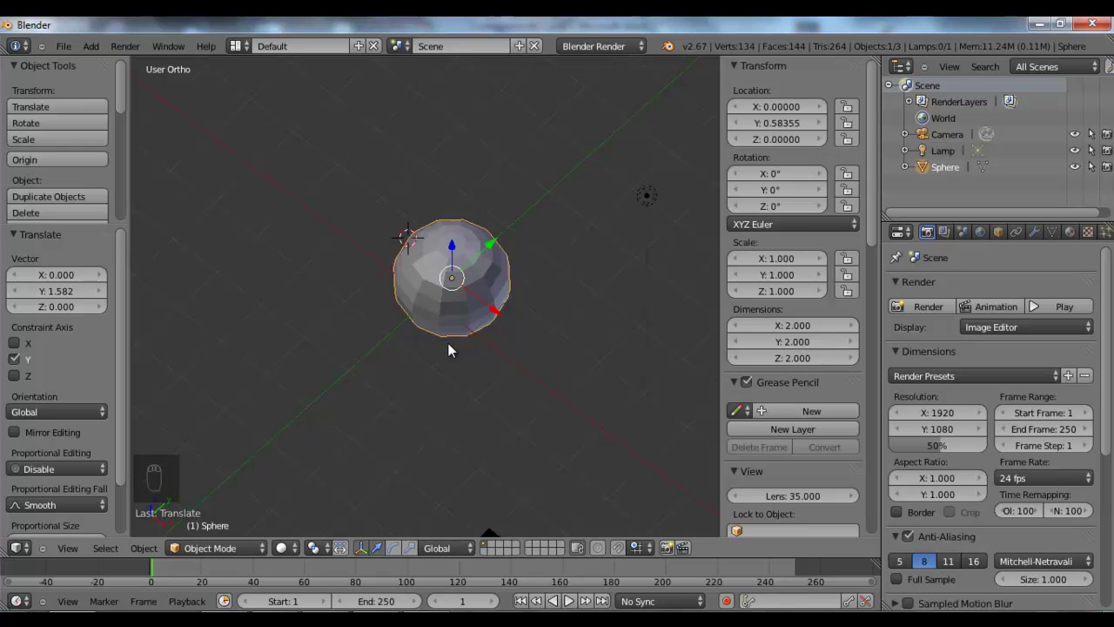
Step: Try to move the sphere constrained to its local Y axis with the Grab command
key(g)
key(y)
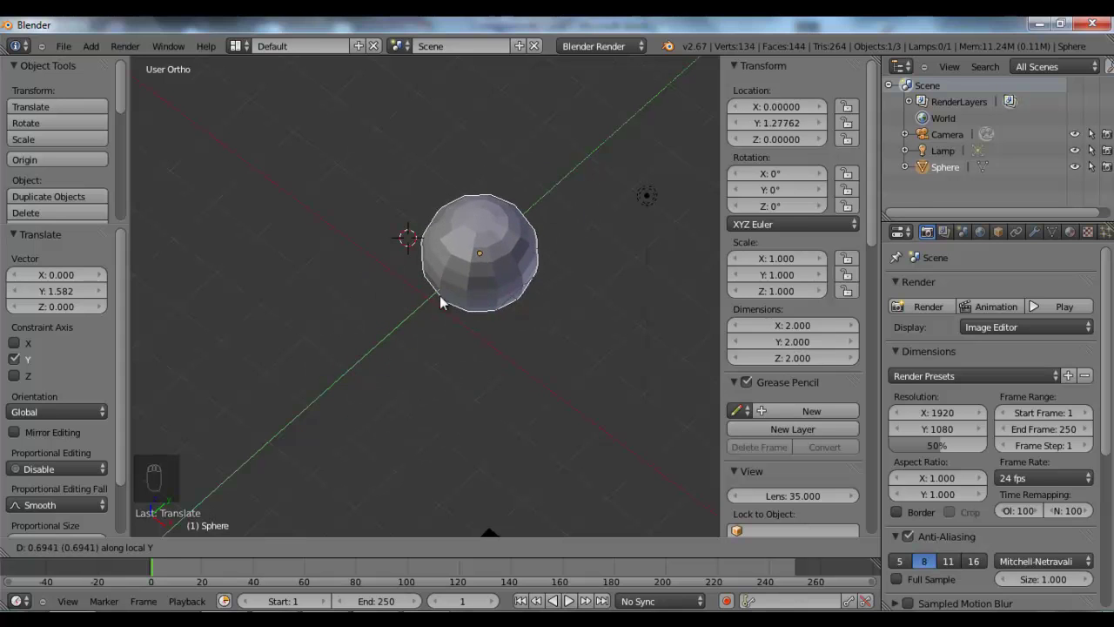
click(404, 334)
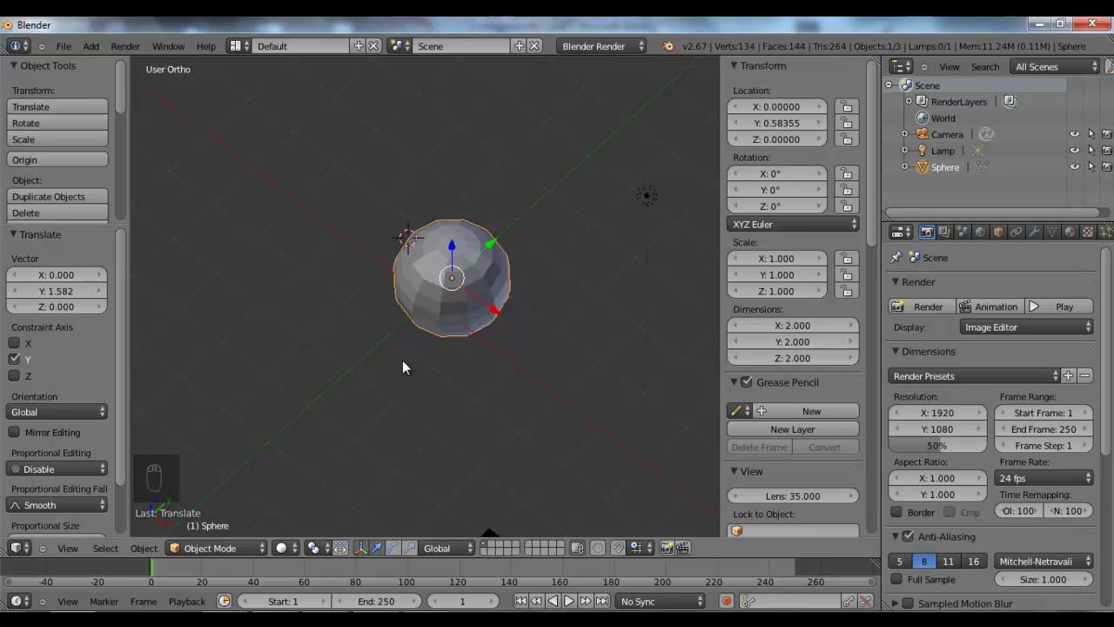
Step: Rotate the sphere in trackball mode to about 46° in X, -40° in Y and -66° in Z
middle_drag(505, 345, 486, 287)
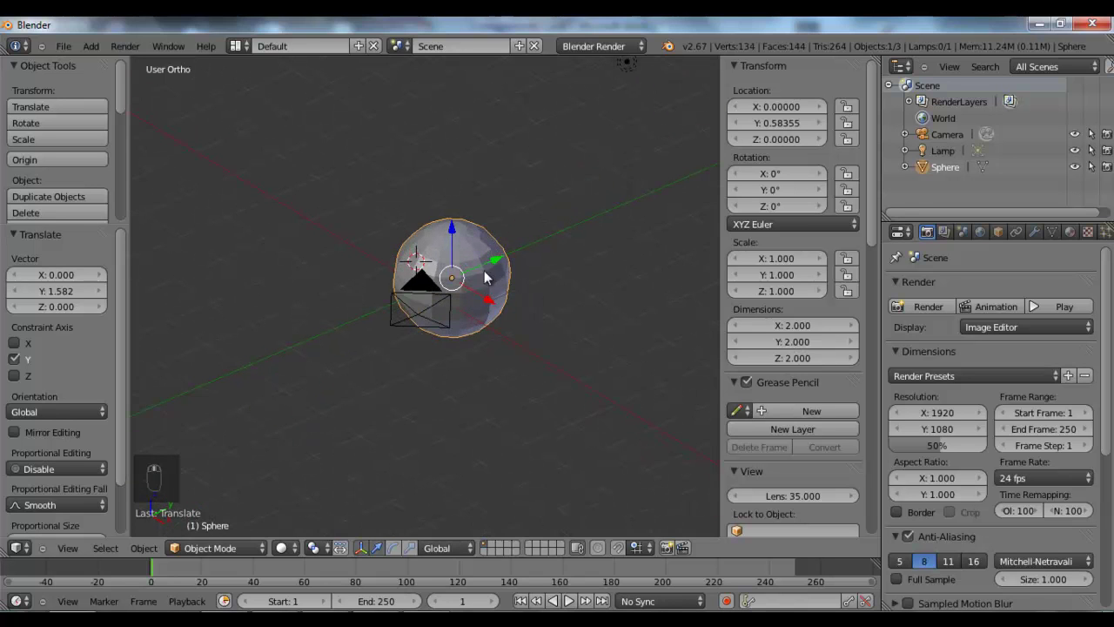
key(r)
key(r)
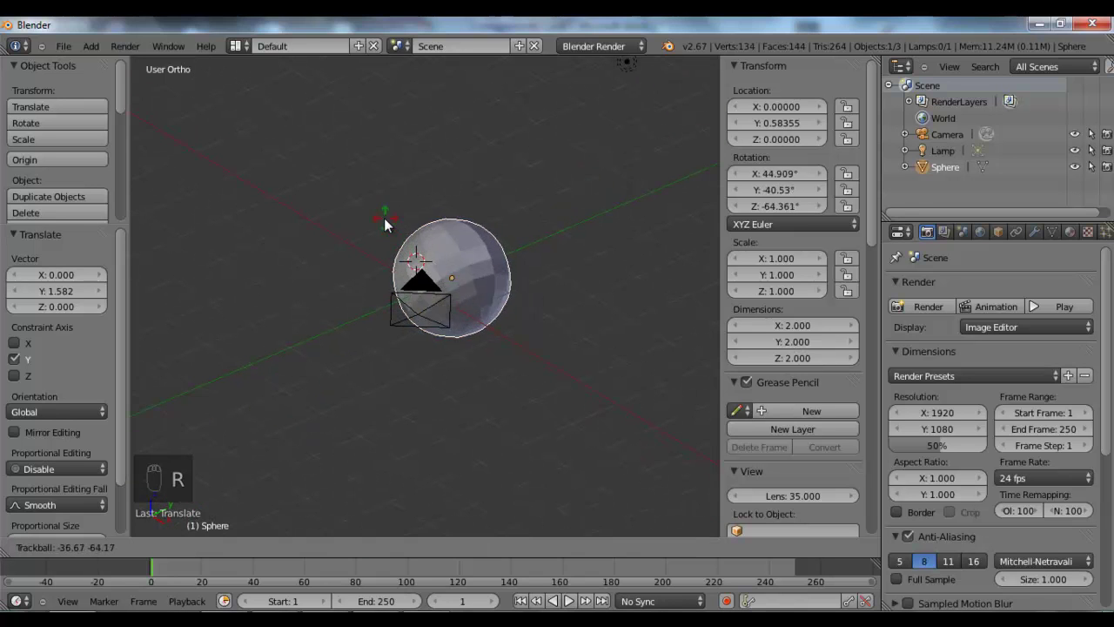
click(383, 221)
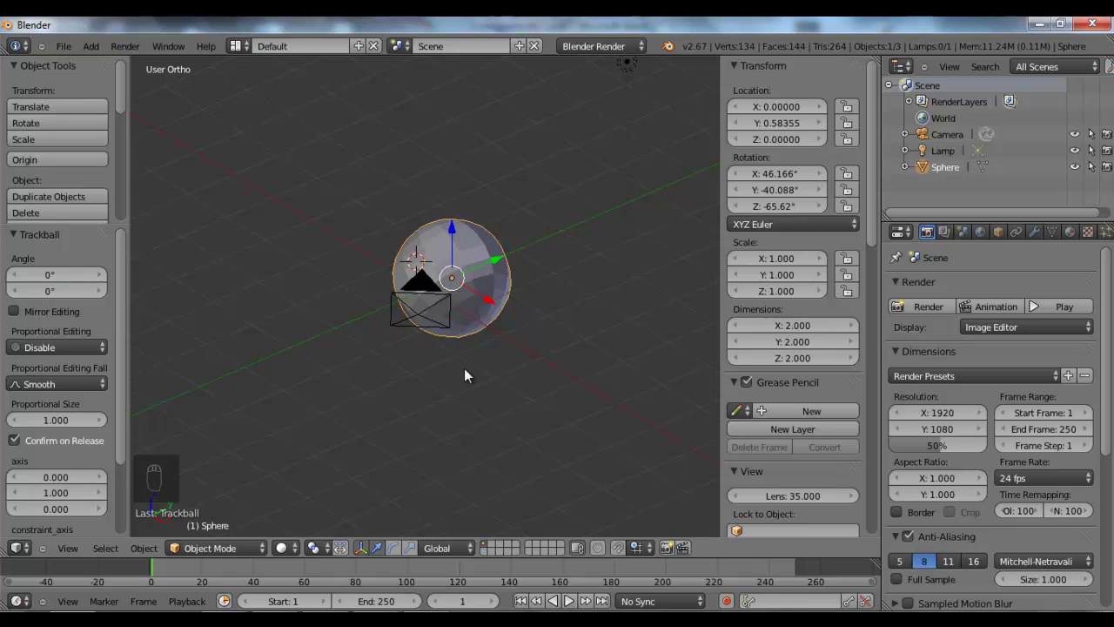
Step: Switch the transform orientation to Local and inspect the rotated sphere's axes from several angles
click(443, 549)
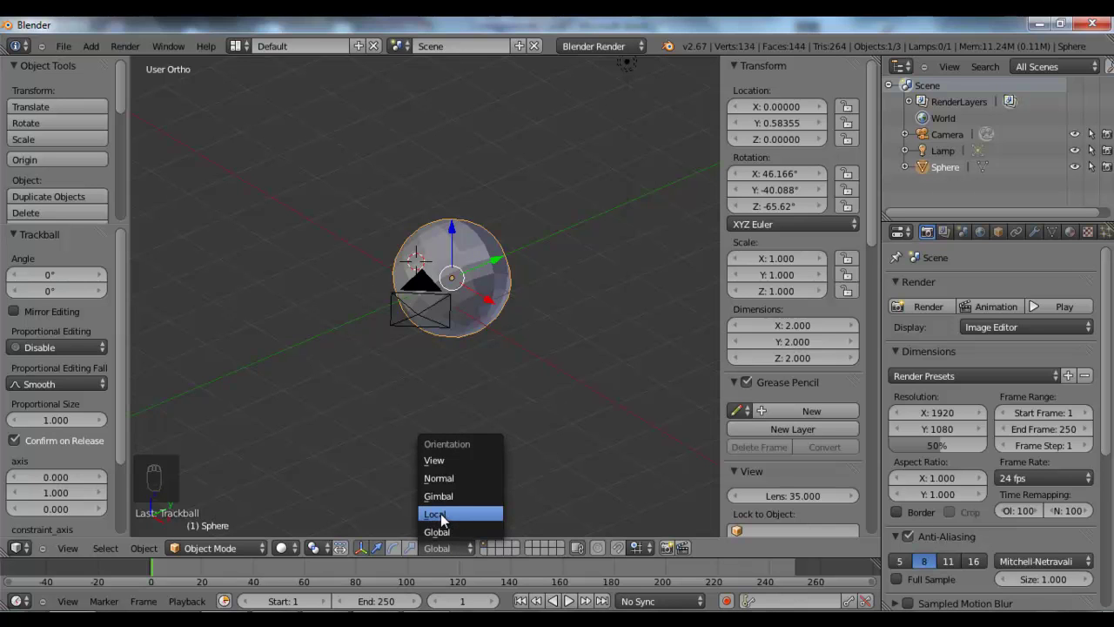
click(440, 513)
middle_drag(513, 282, 383, 352)
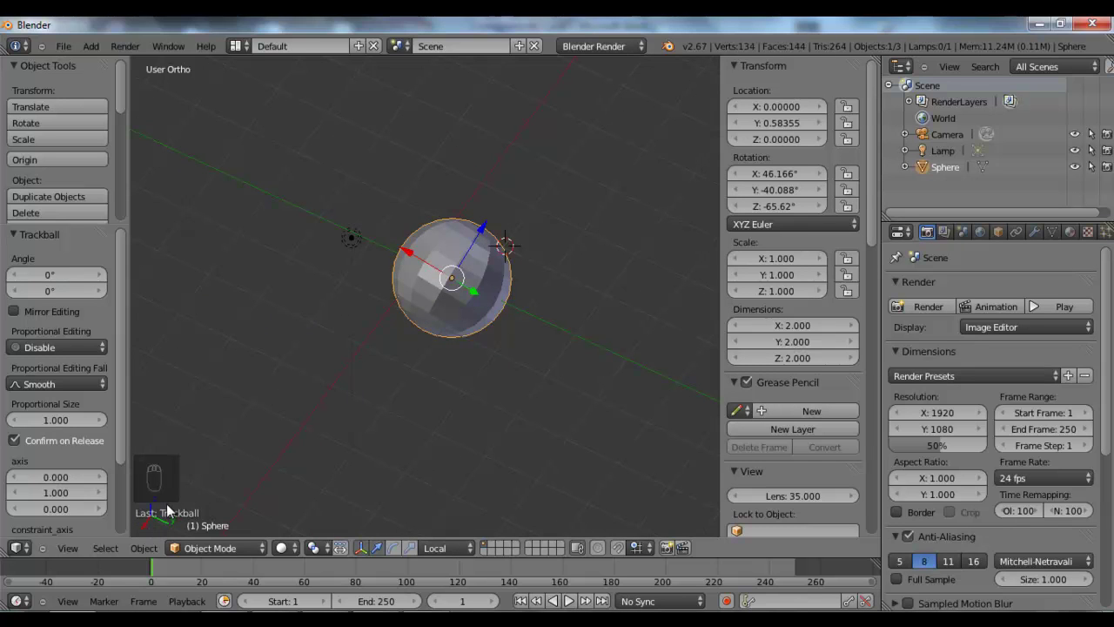
middle_drag(505, 333, 516, 358)
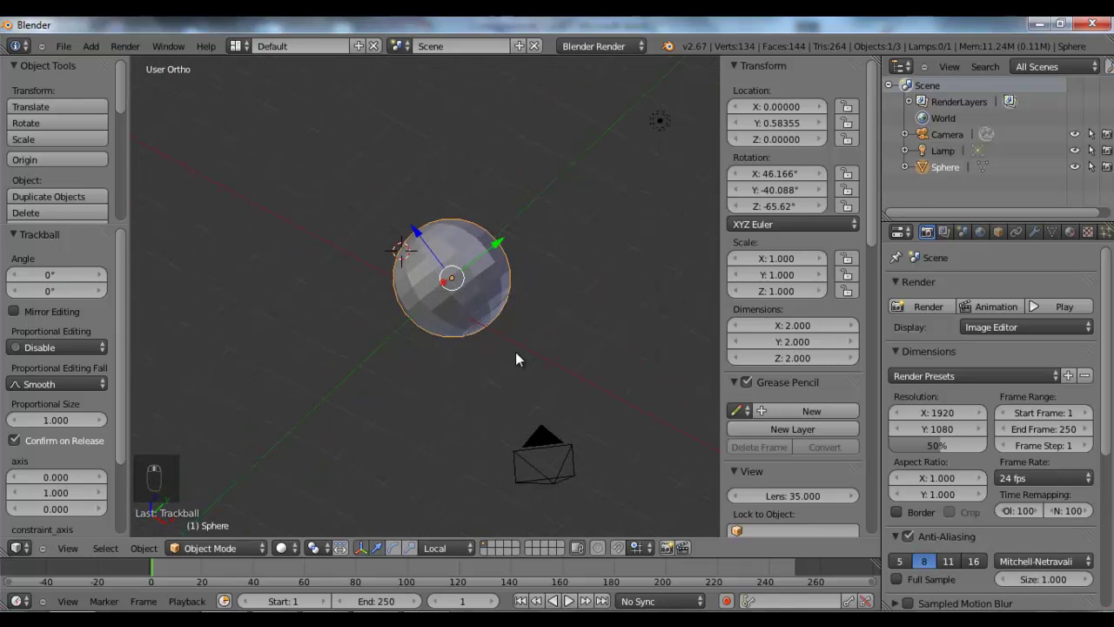
Step: Try to move the rotated sphere along the global Y and its local Y axis, repeating the comparison from a side view
key(g)
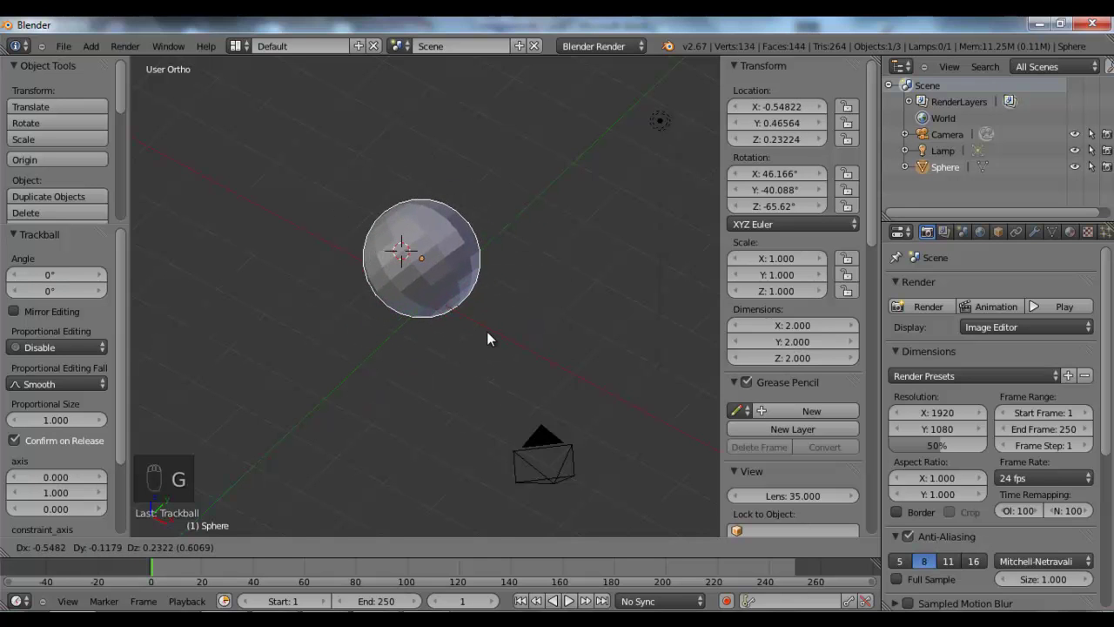
key(y)
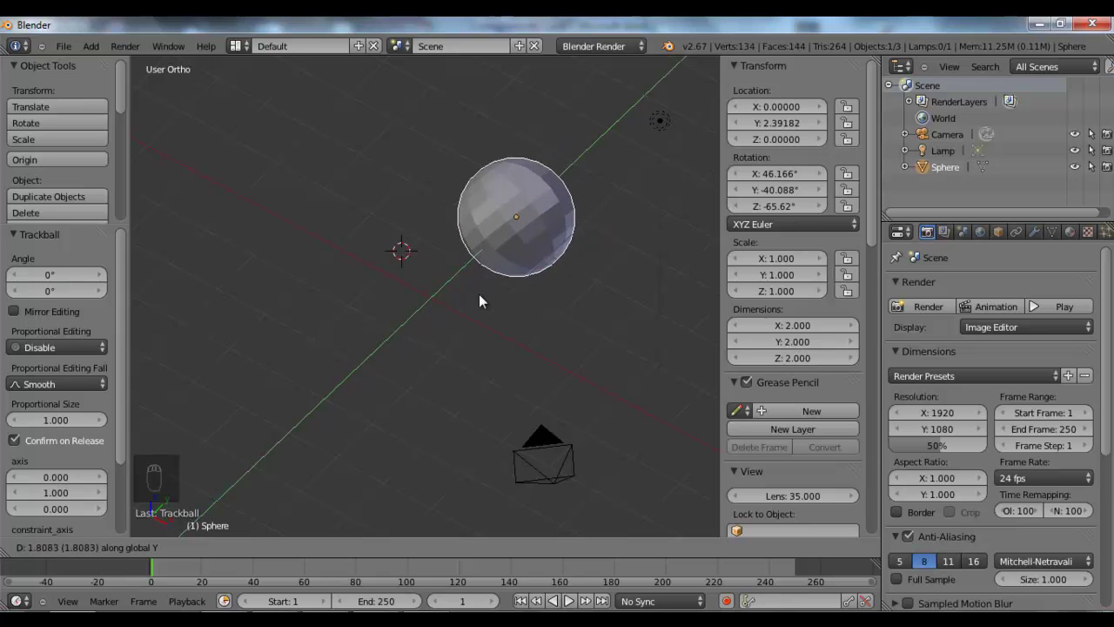
key(y)
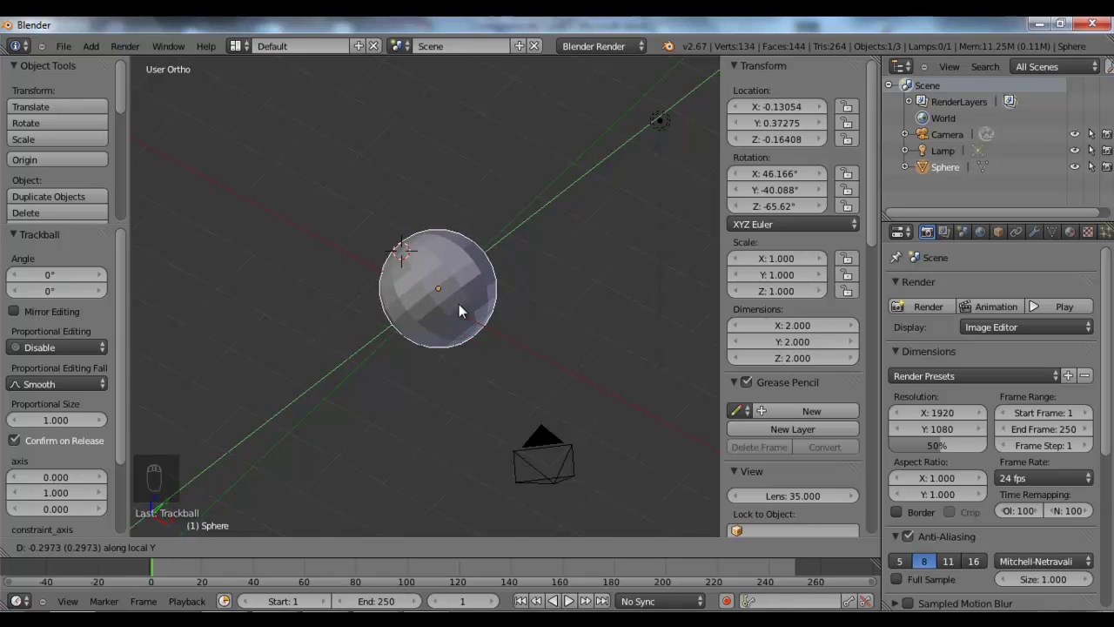
right_click(461, 305)
scroll(527, 309, down, 1)
middle_drag(528, 309, 518, 349)
key(g)
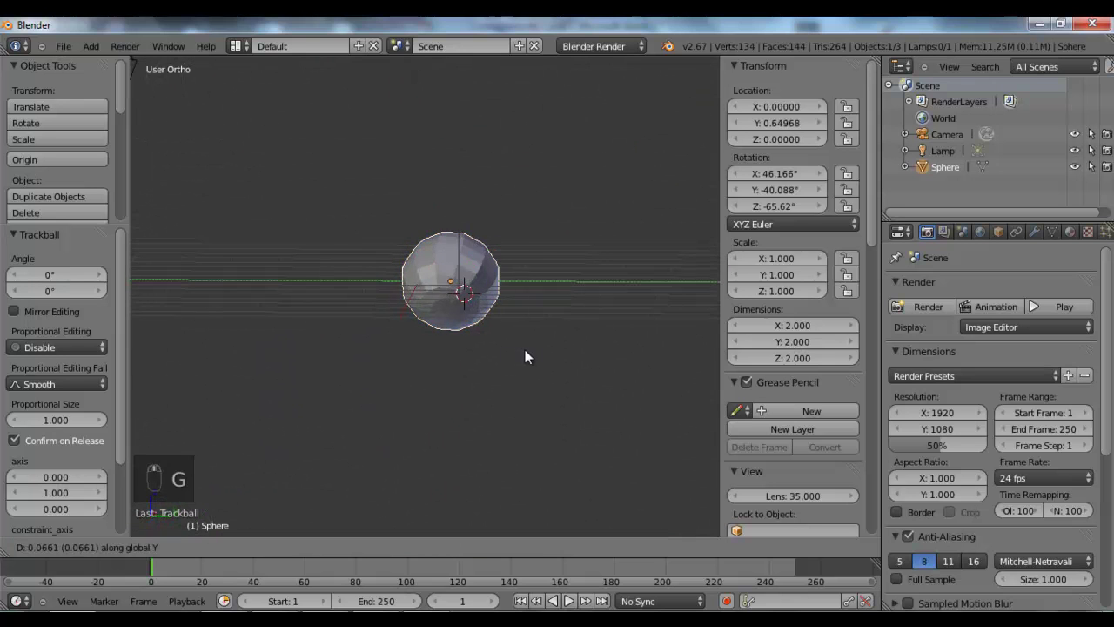
key(y)
key(y)
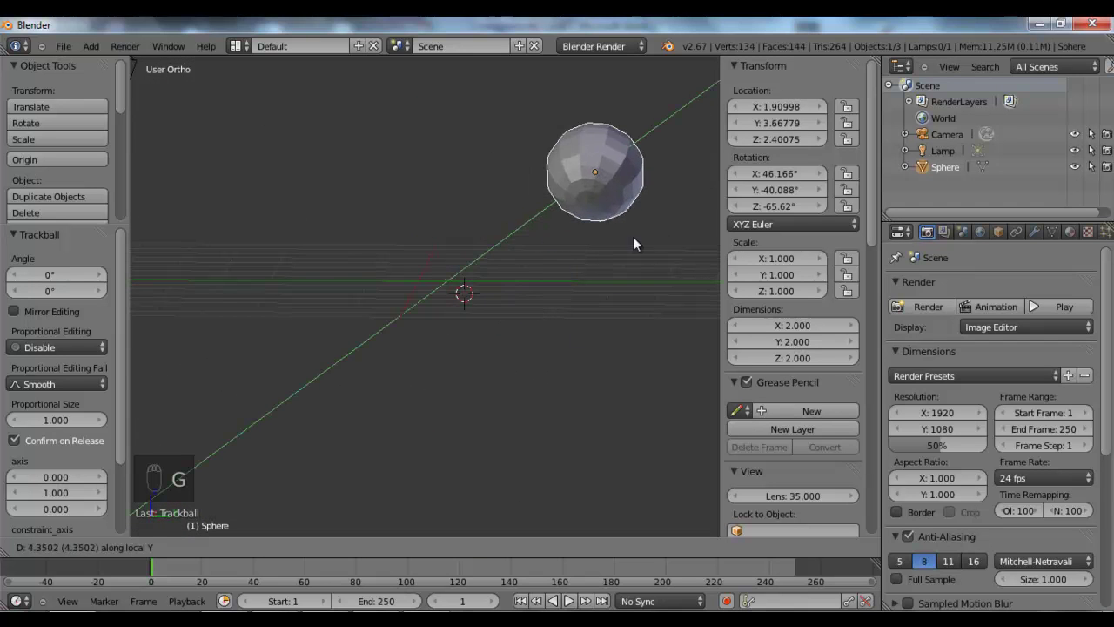
right_click(522, 283)
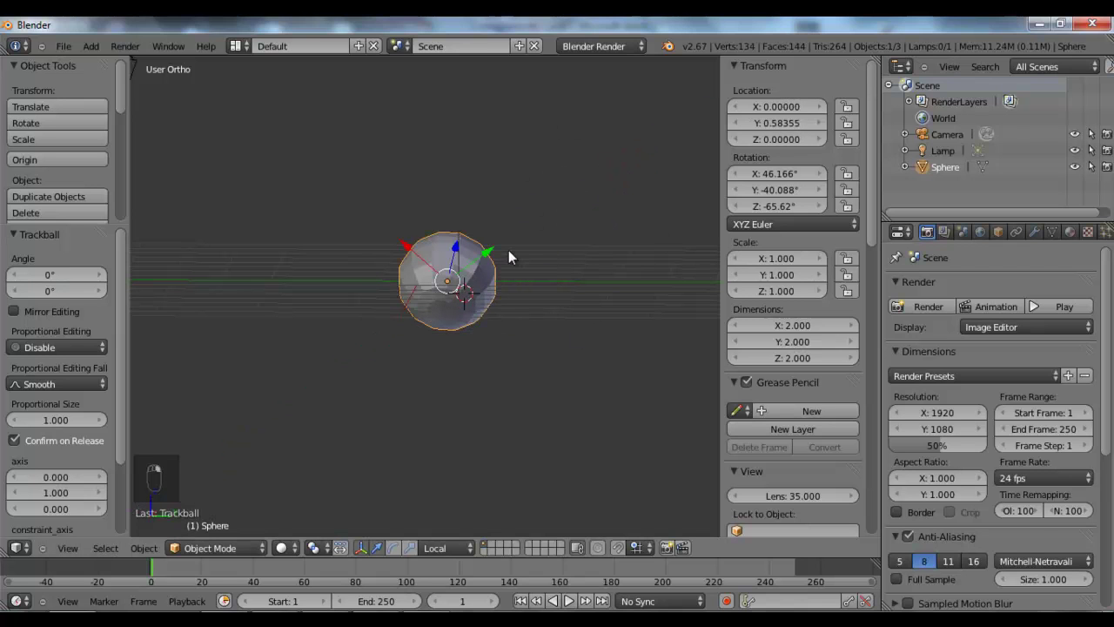
Step: Set the transform orientation back to Global and clear the sphere's rotation
click(443, 549)
click(447, 527)
middle_drag(470, 414, 494, 466)
key(alt+r)
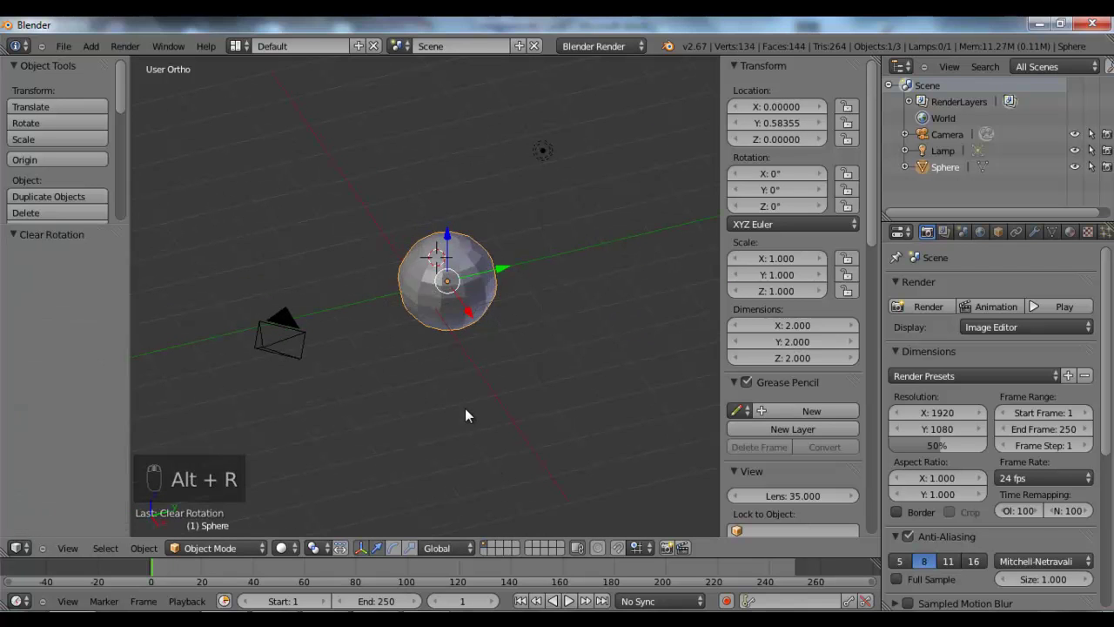
middle_drag(471, 344, 315, 335)
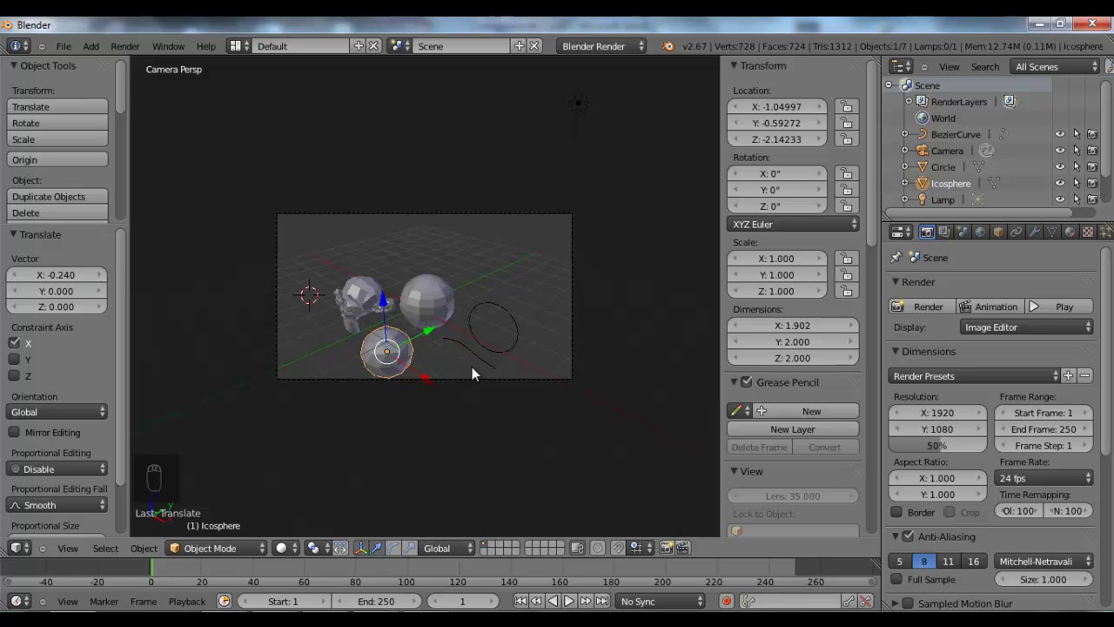
Step: Select the monkey head, UV sphere, curve, circle and camera one after another in the camera view
right_click(338, 306)
right_click(435, 280)
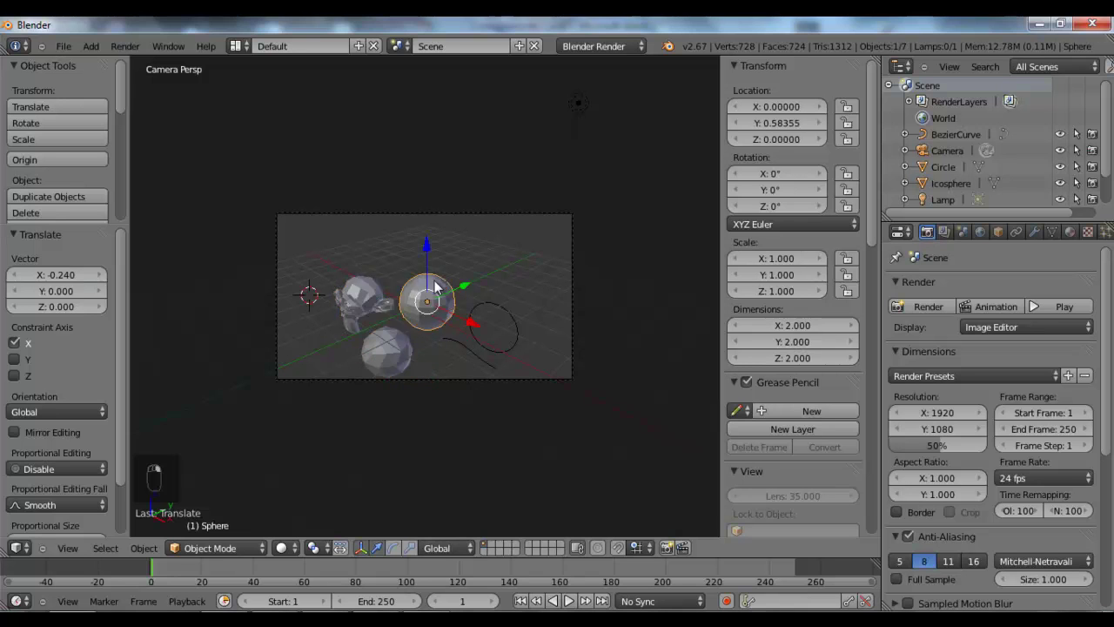
right_click(463, 347)
right_click(484, 340)
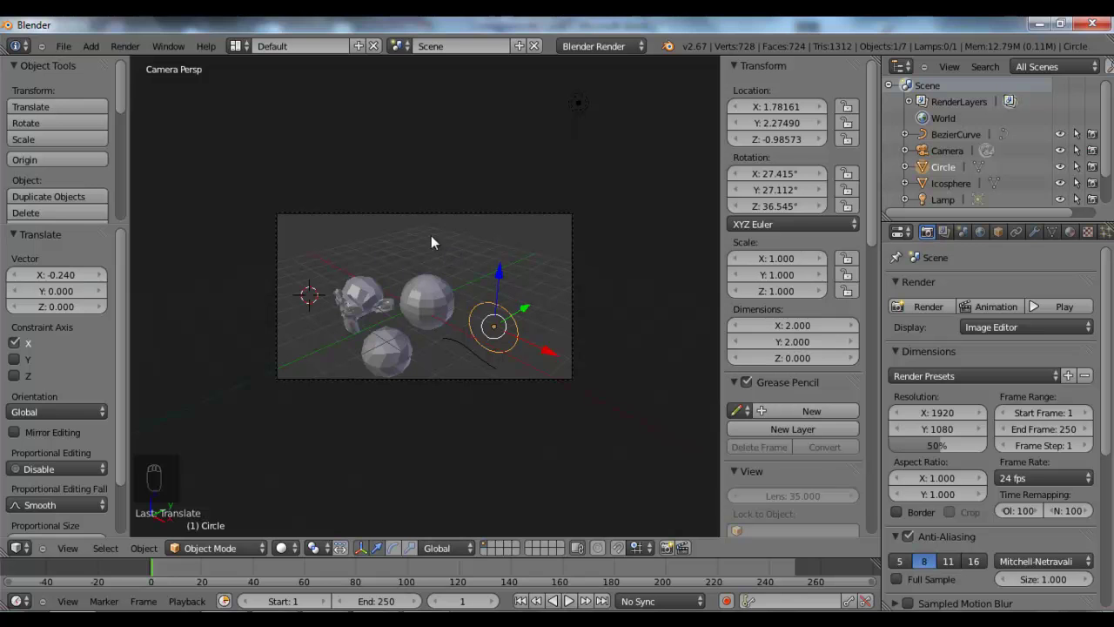
right_click(274, 379)
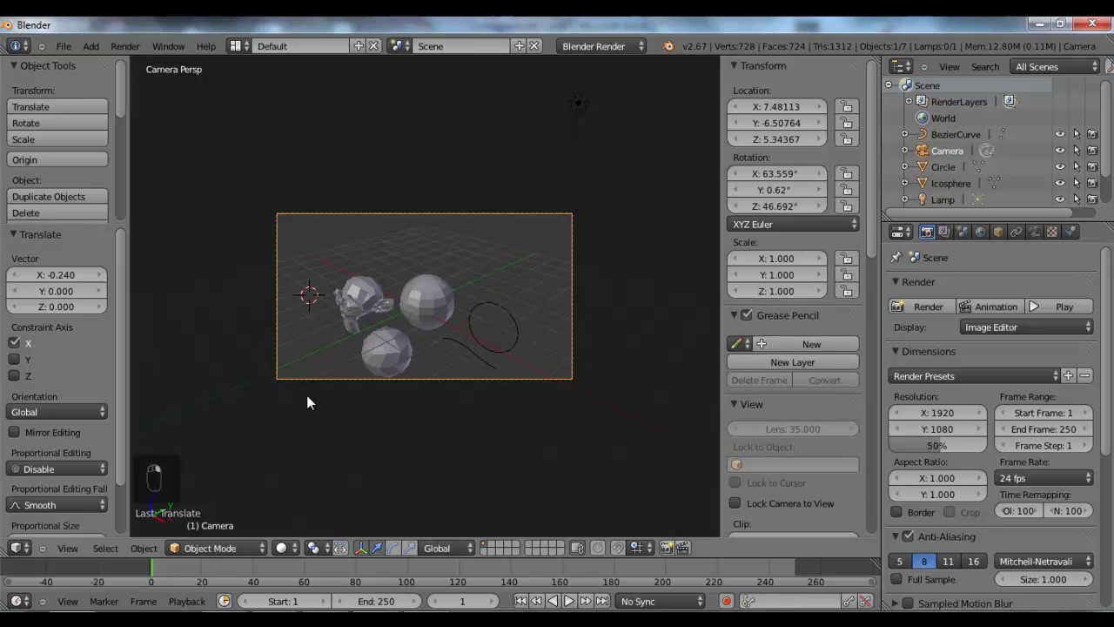
Step: Leave the camera view and select the lamp, the circle, the lamp again and finally the camera
middle_drag(409, 378, 293, 403)
middle_drag(429, 388, 471, 394)
right_click(589, 228)
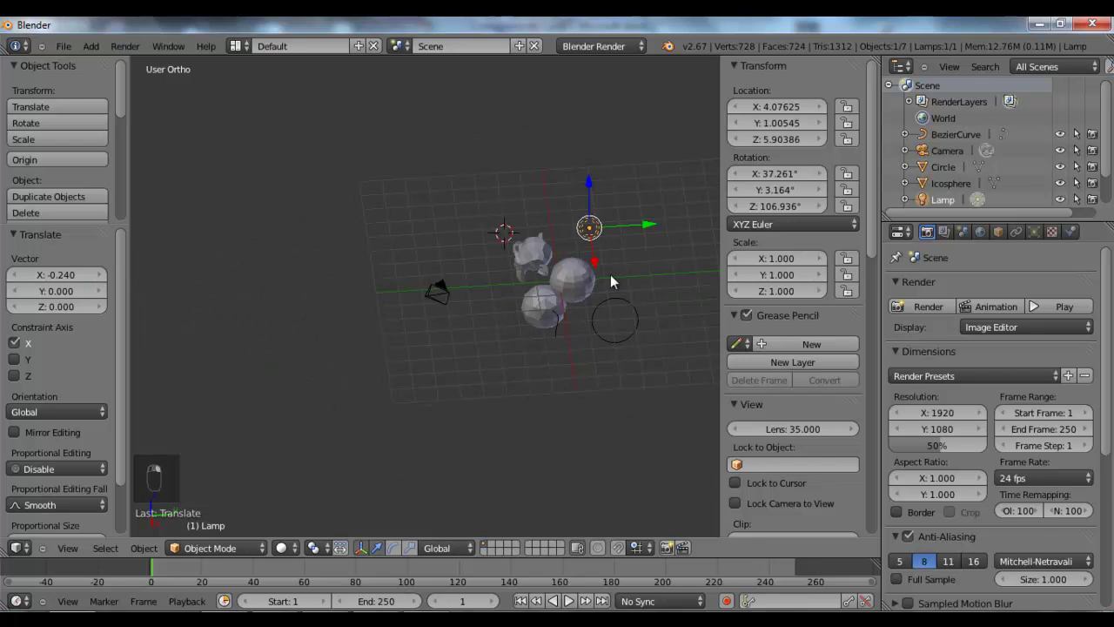
right_click(639, 318)
right_click(589, 228)
right_click(436, 290)
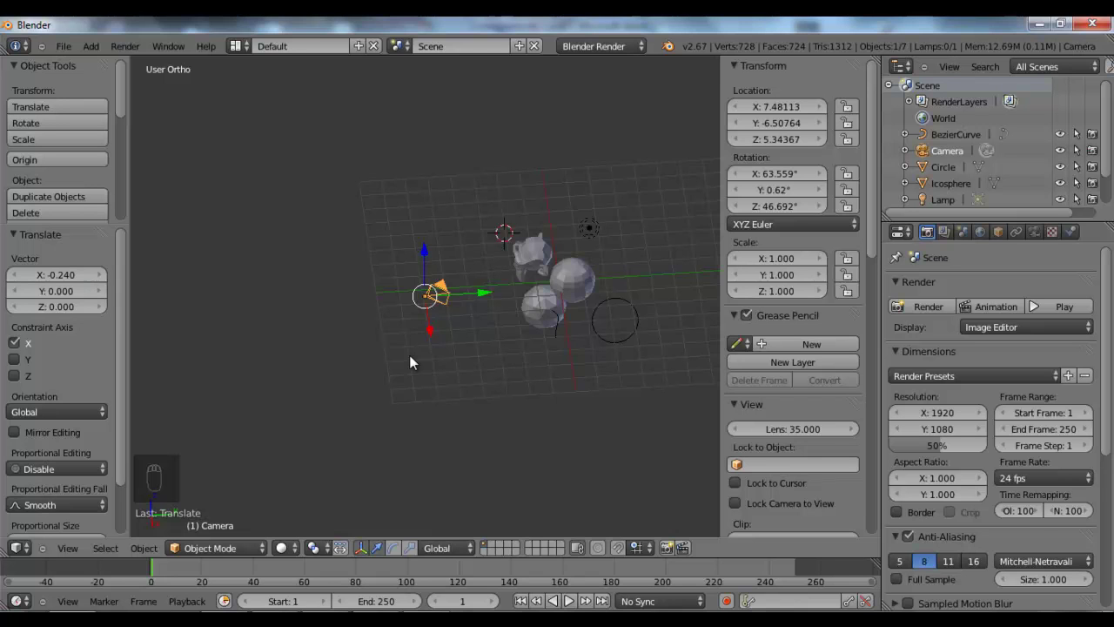
Step: Toggle repeatedly between the camera view and the free user view of the scene
key(KP_0)
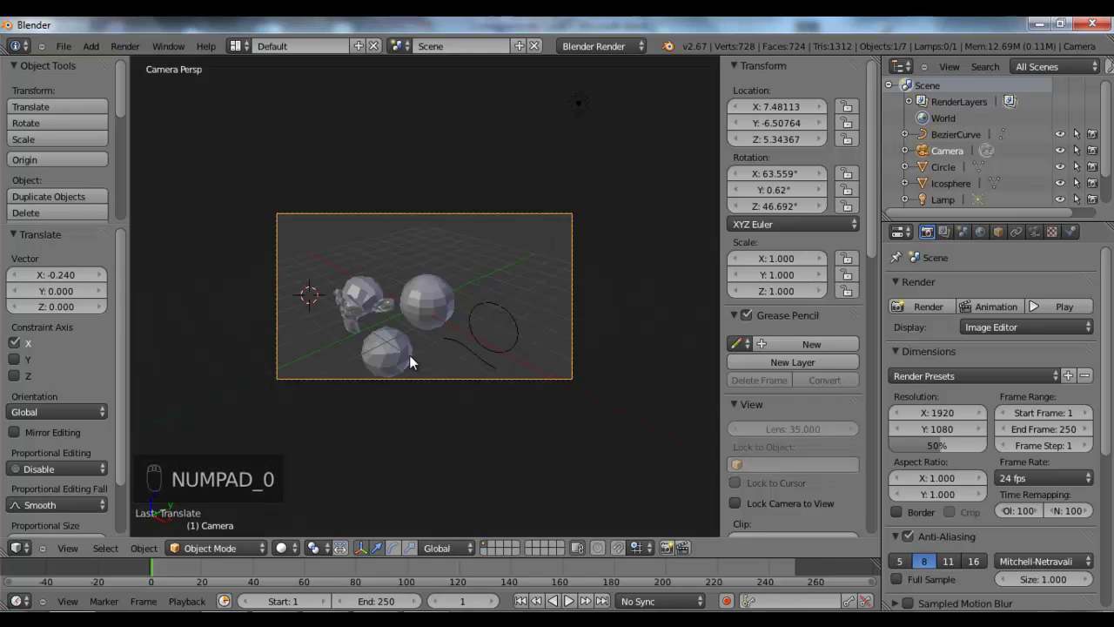
click(68, 547)
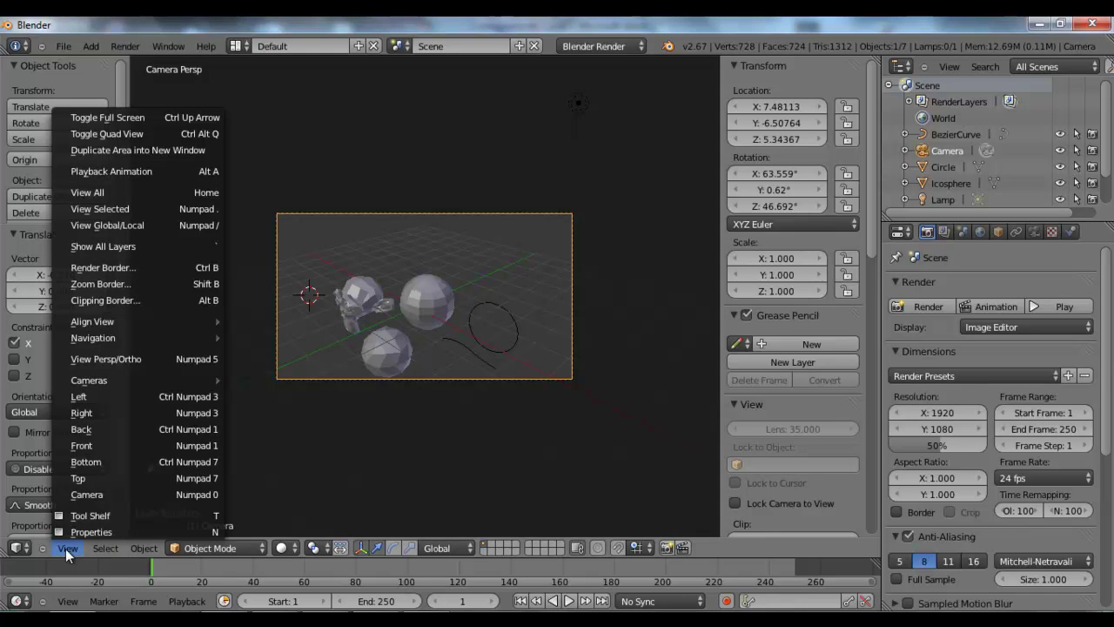
click(87, 493)
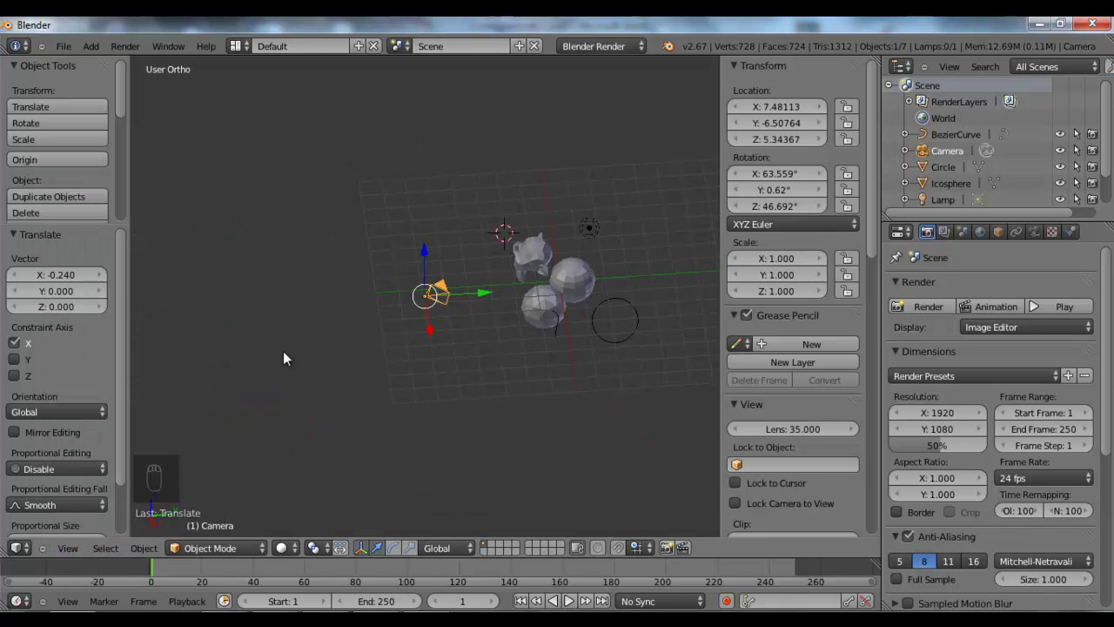
key(KP_0)
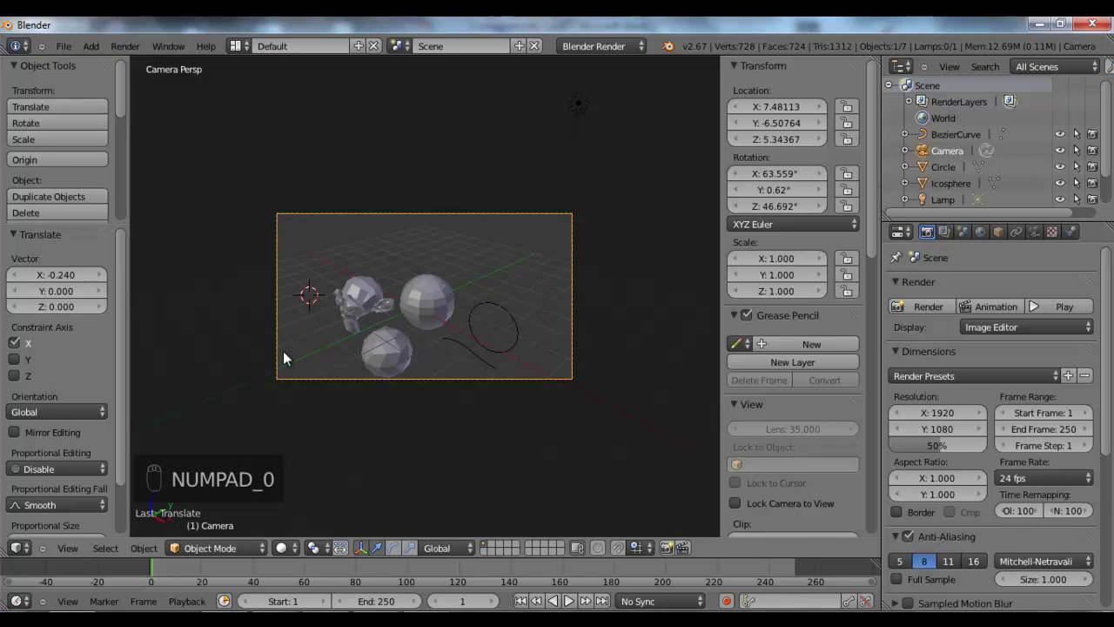
key(KP_0)
key(KP_0)
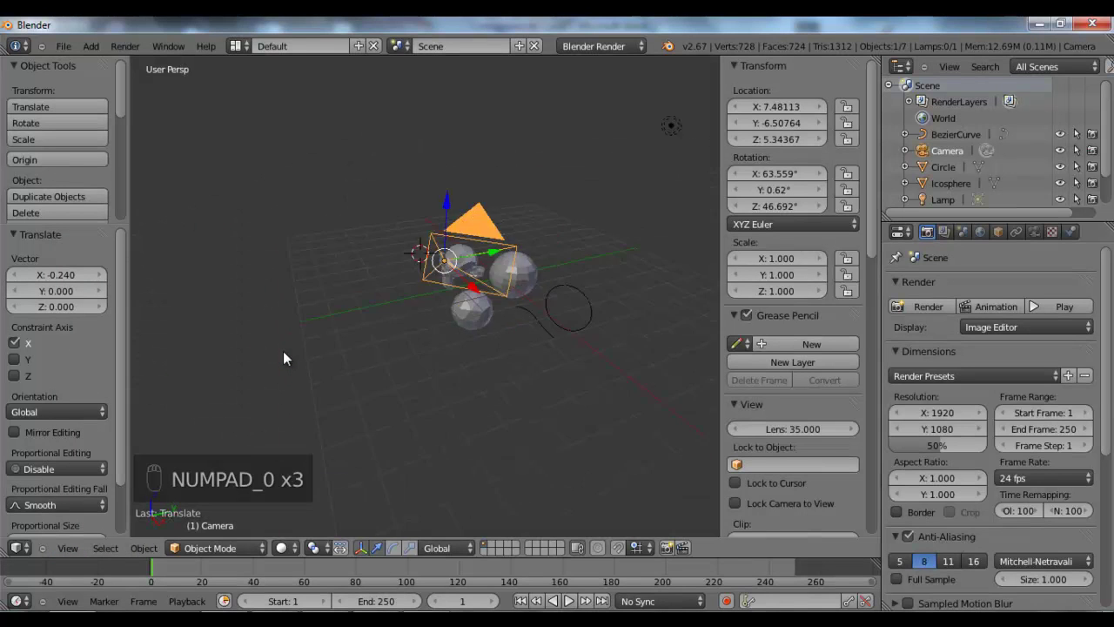